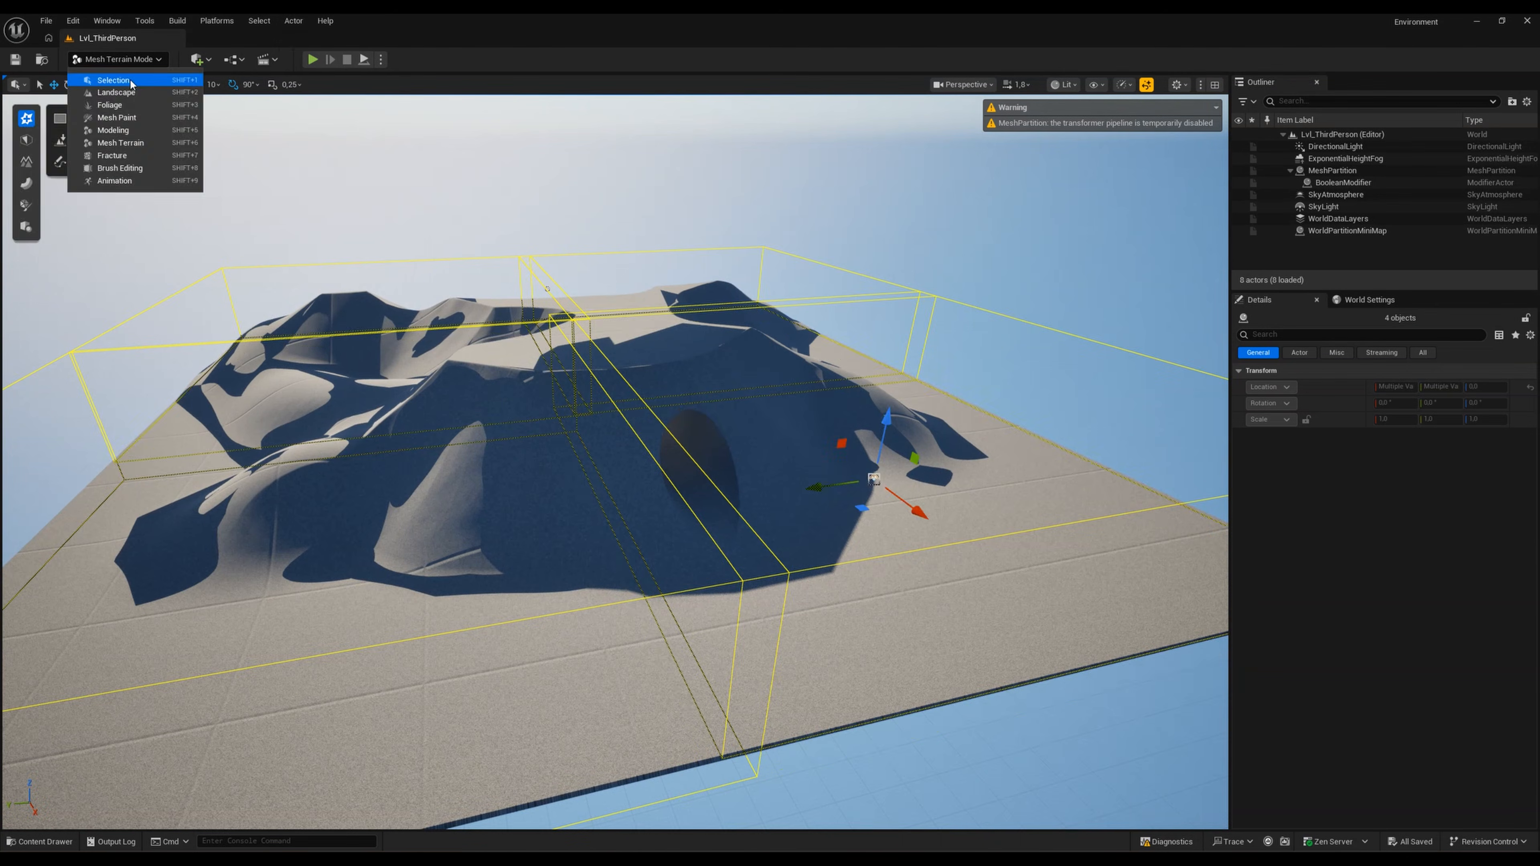
# Step: Switch the editor to Selection mode and turn on Game View to hide the terrain's bounding boxes in the viewport
pyautogui.click(156, 134)
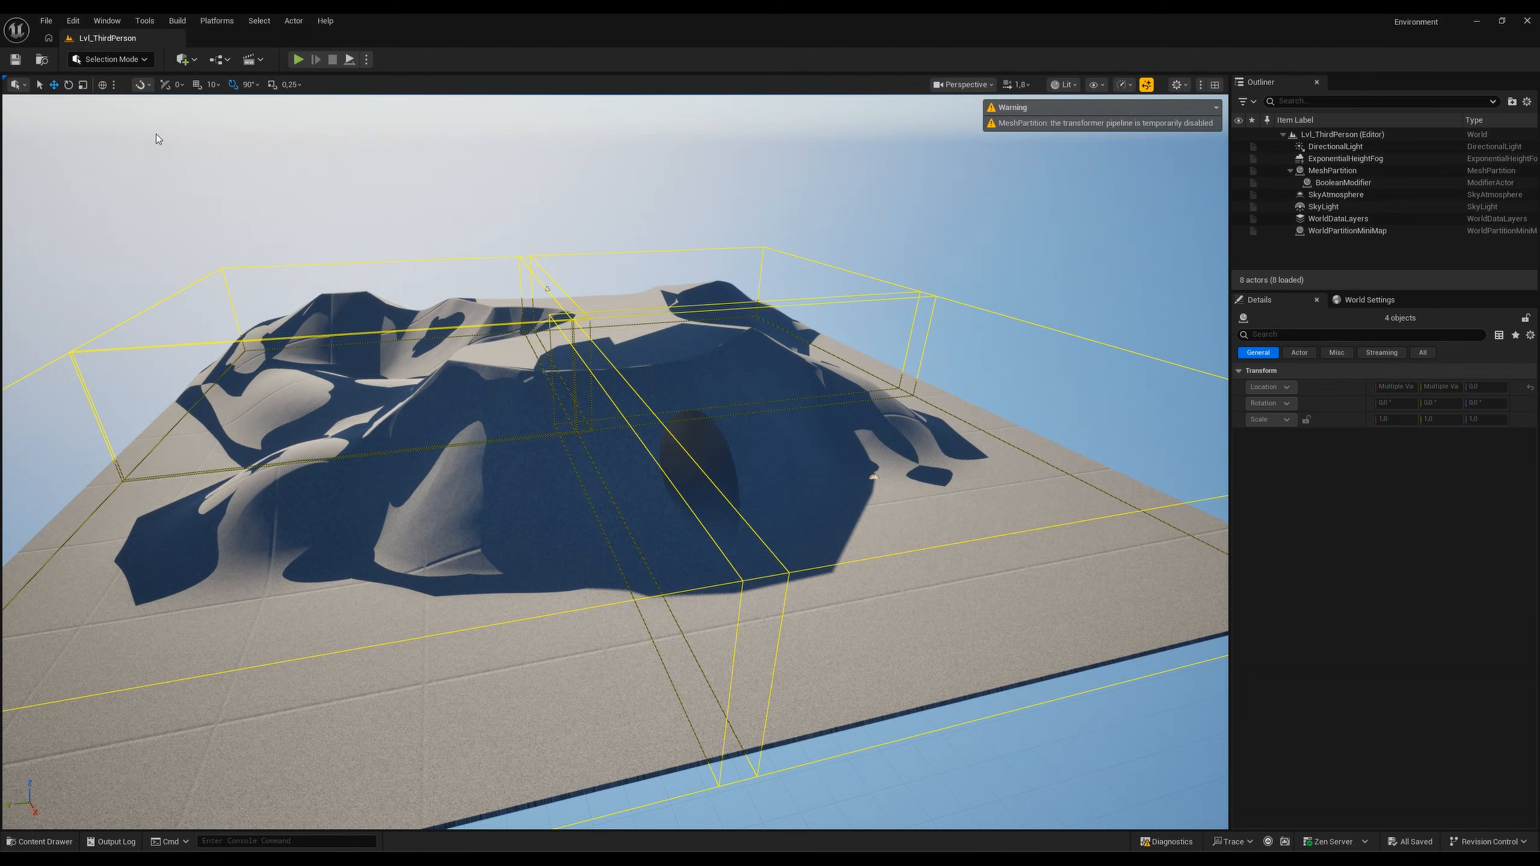
pyautogui.press('g')
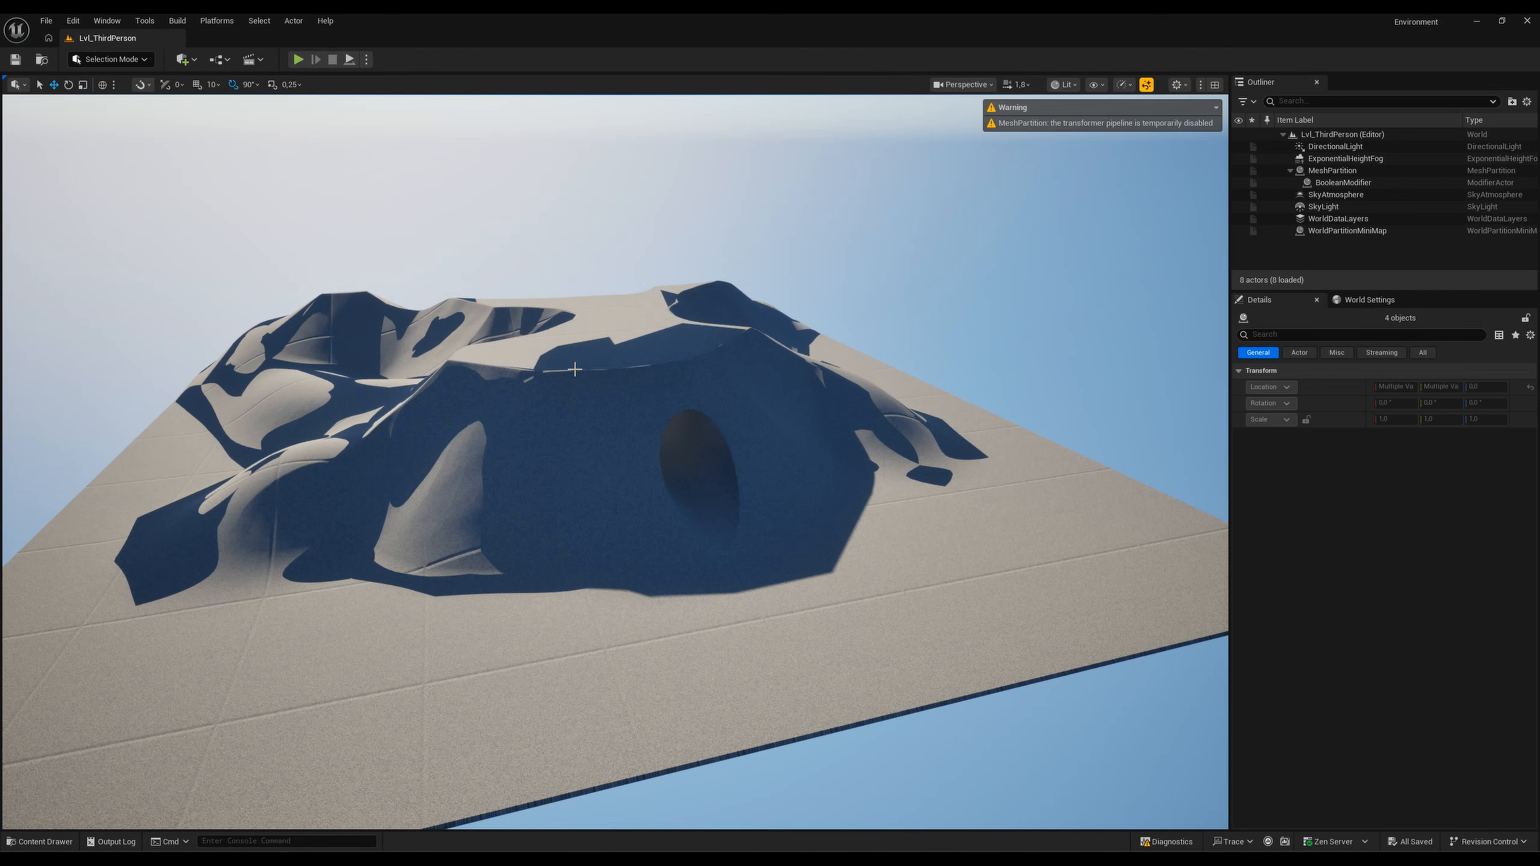
# Step: Search the project settings for "ray trace" and check the Ray Traced Shadows option under Direct Lighting
pyautogui.click(74, 22)
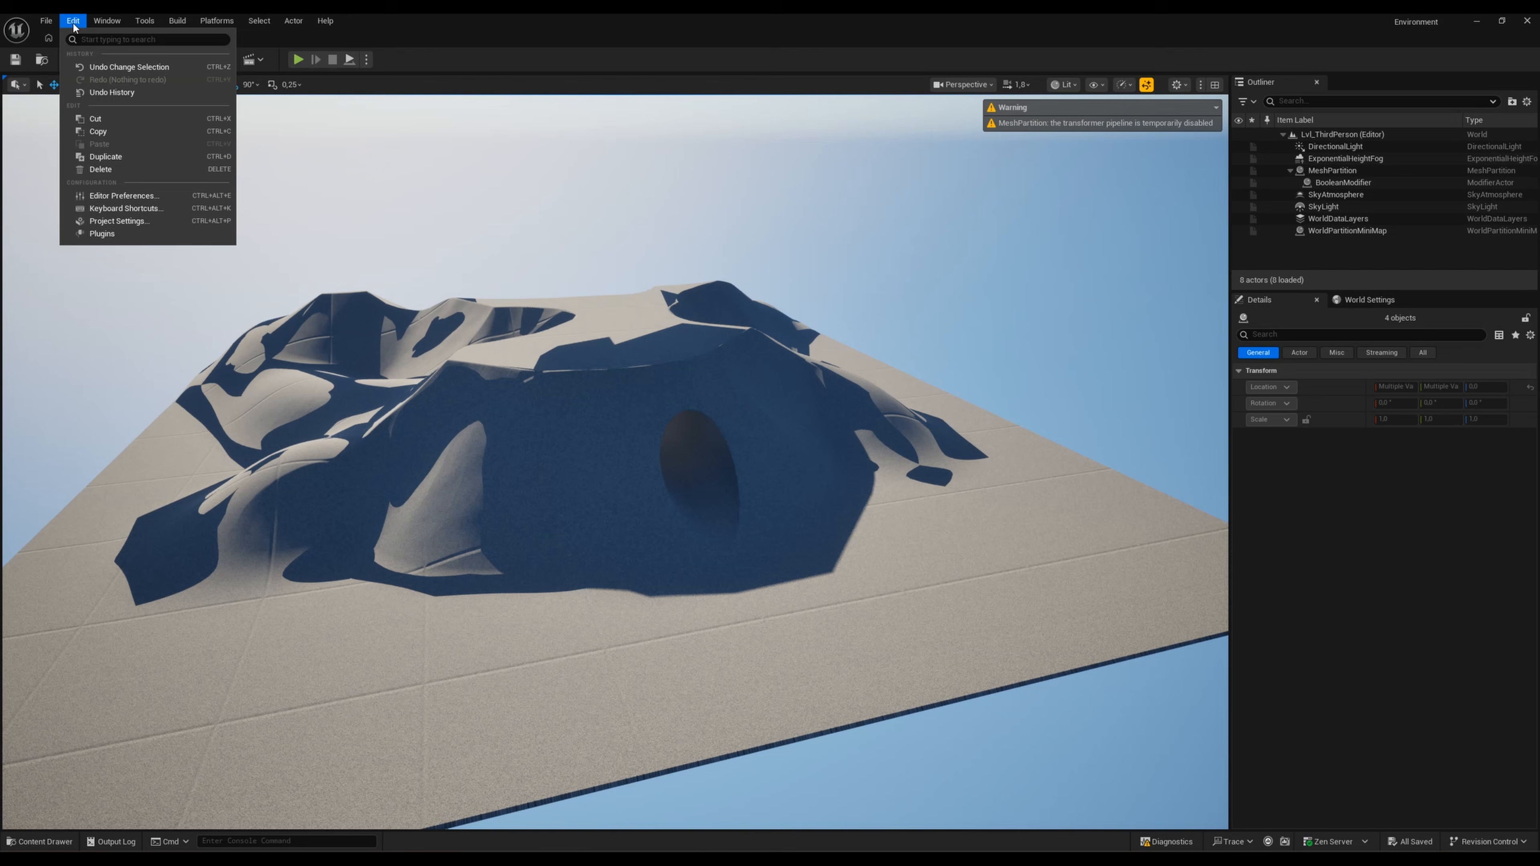
pyautogui.click(121, 220)
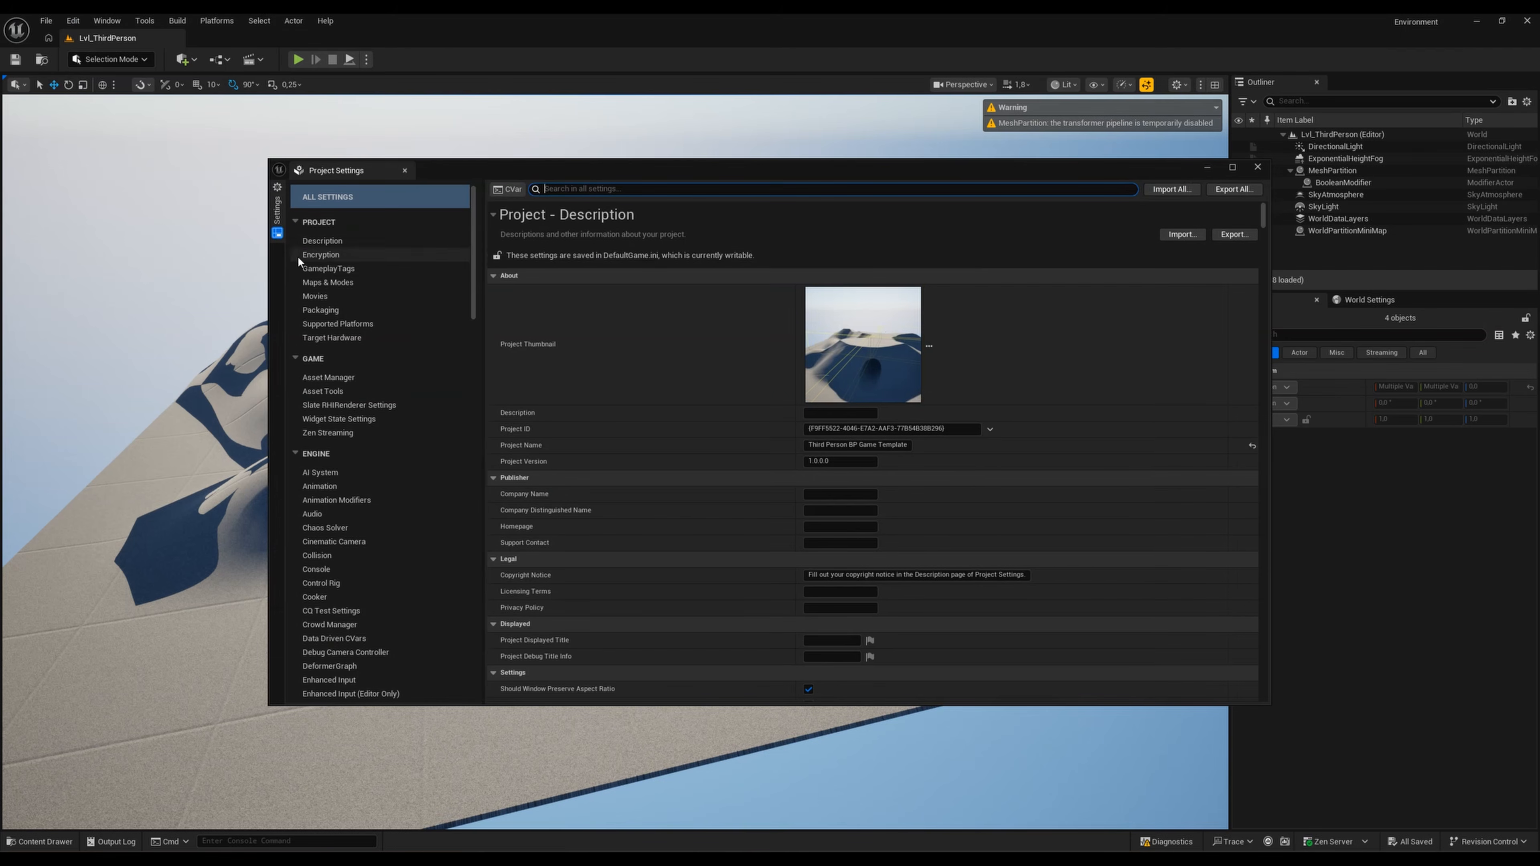
pyautogui.click(555, 190)
pyautogui.write('raytrace')
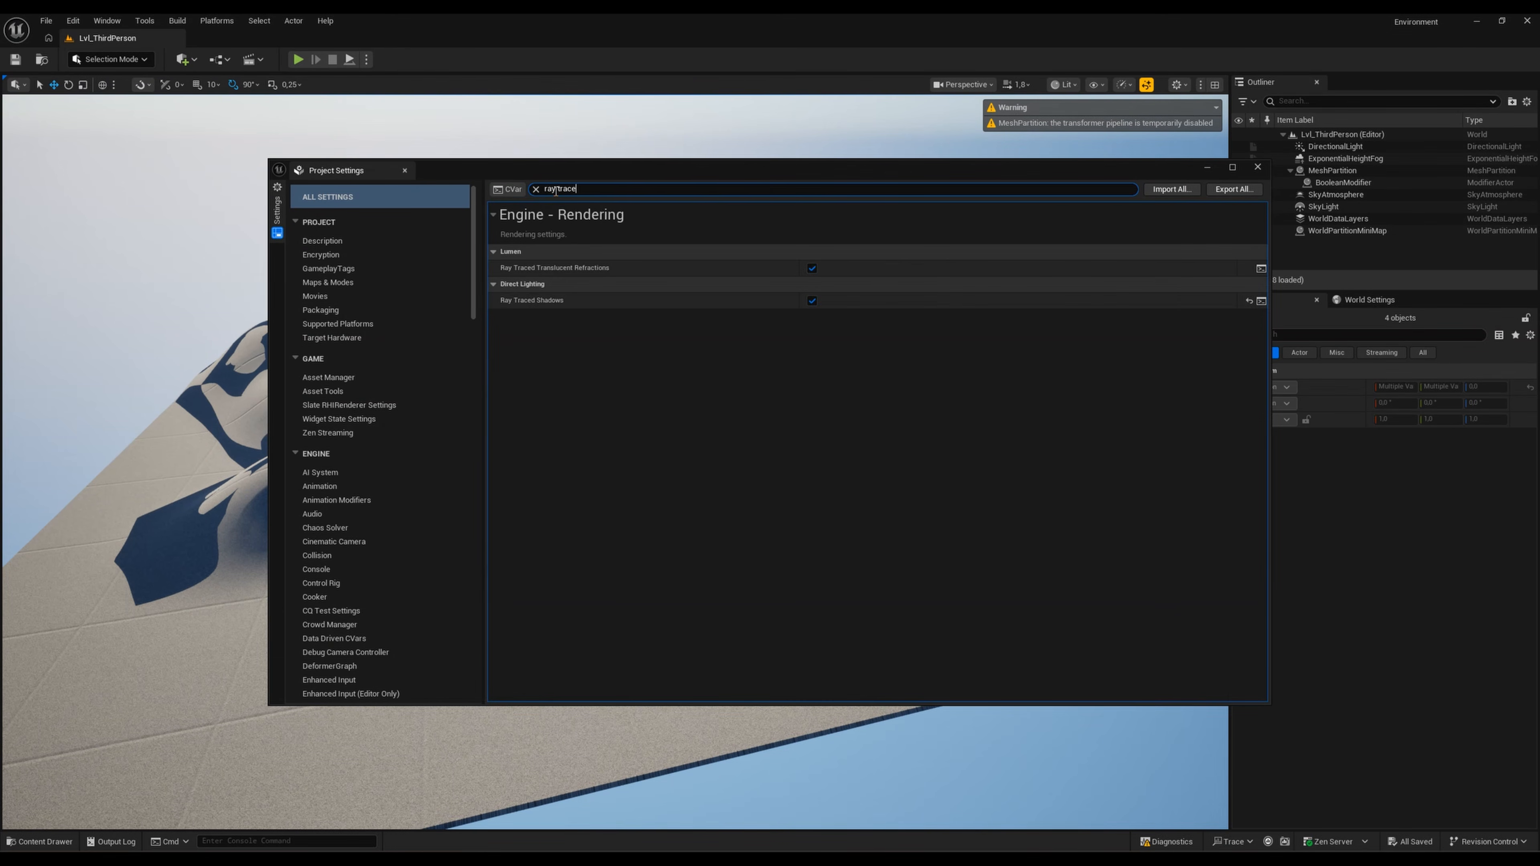
pyautogui.click(555, 189)
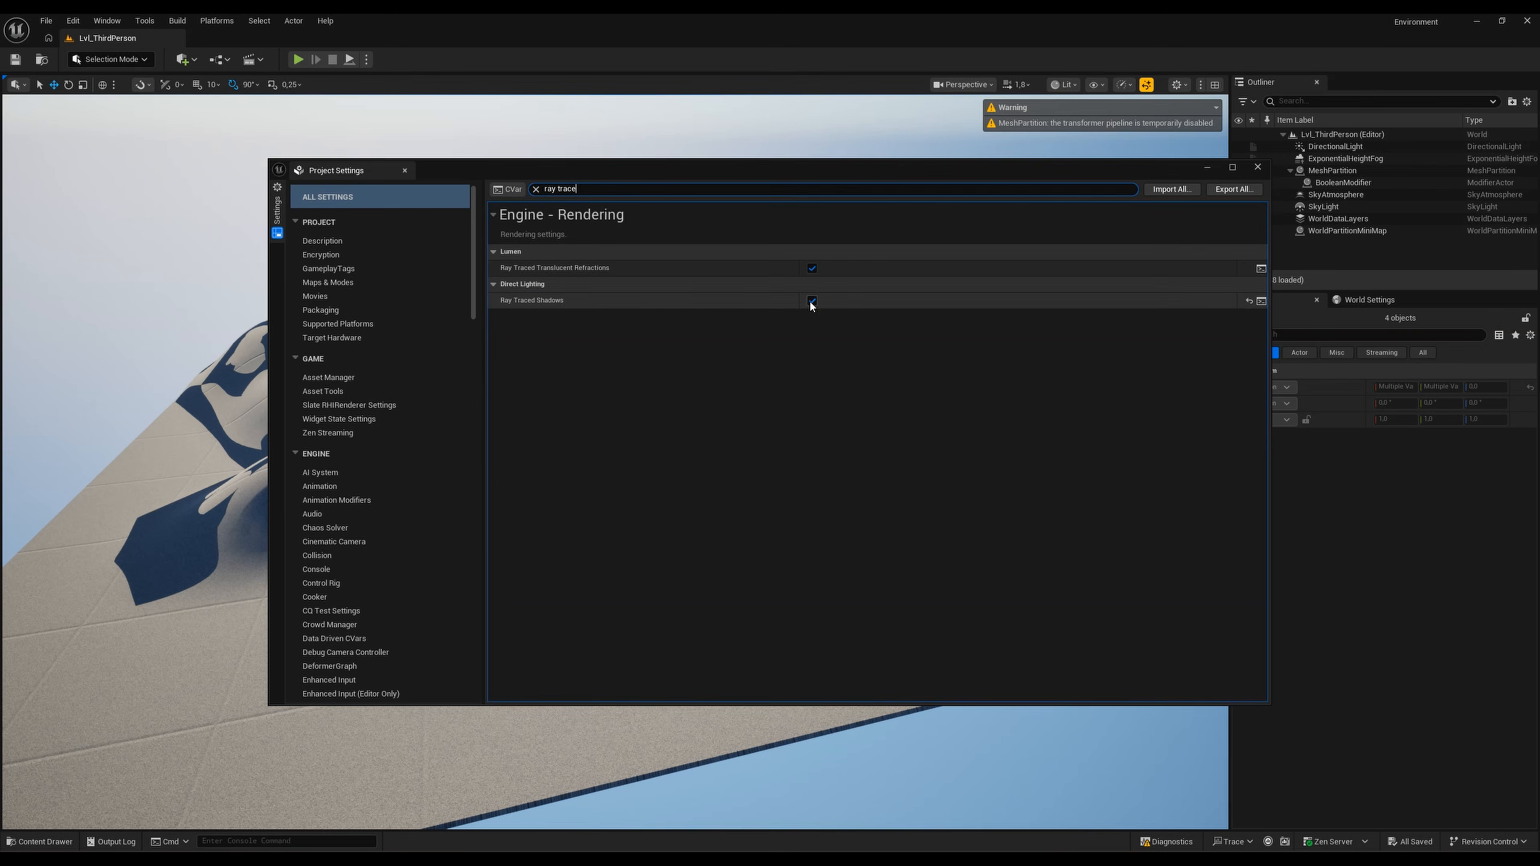
pyautogui.click(1254, 172)
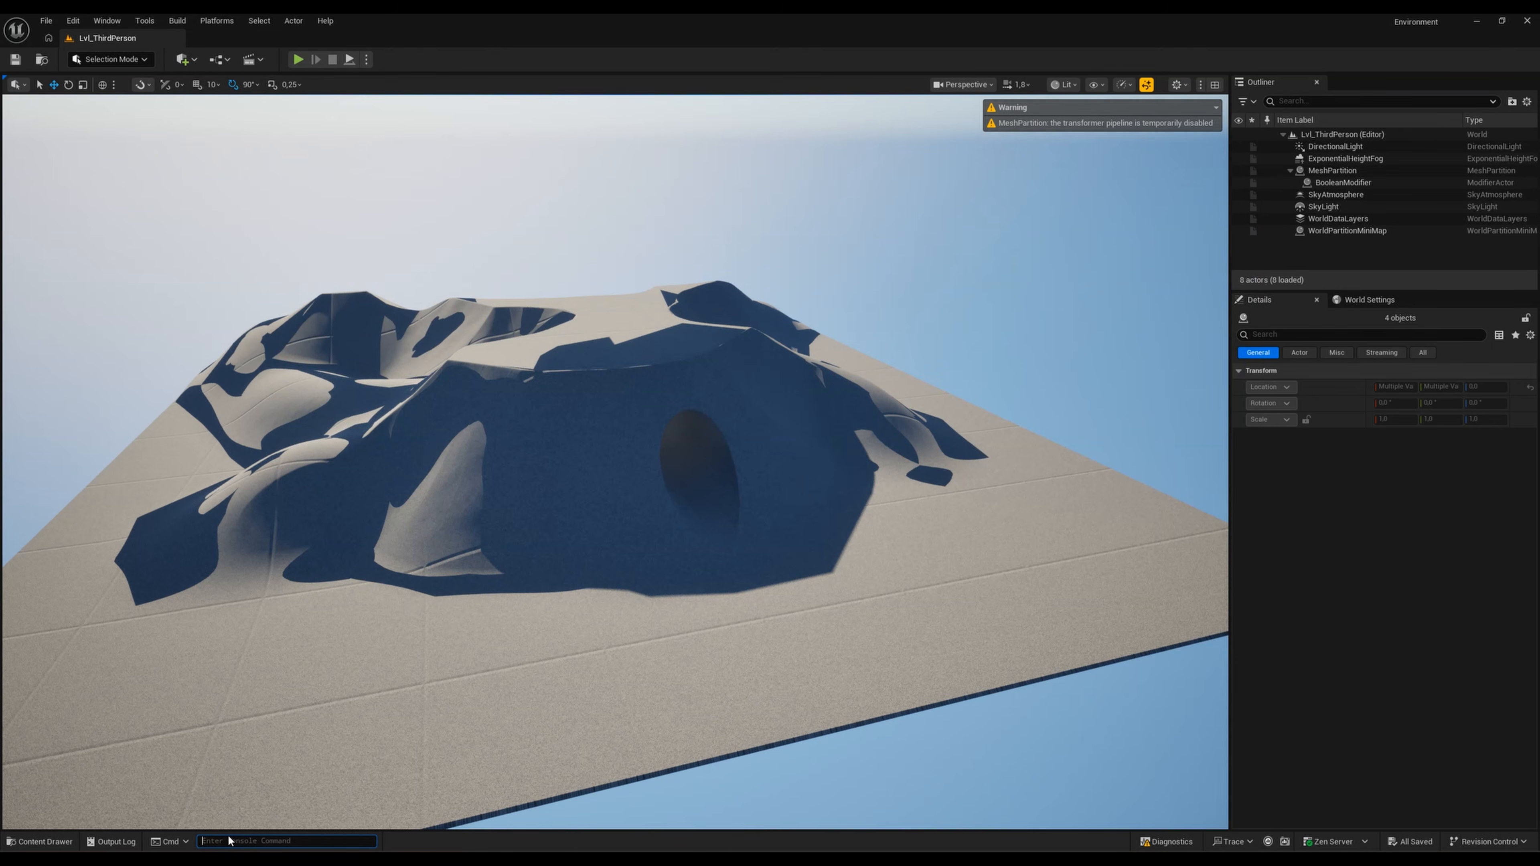
# Step: Disable two-sided geometry for ray-traced shadows with the console command r.RayTracing.Shadows.EnableTwoSidedGeometry 0, and inspect the terrain around the cave opening
pyautogui.write('two sided ')
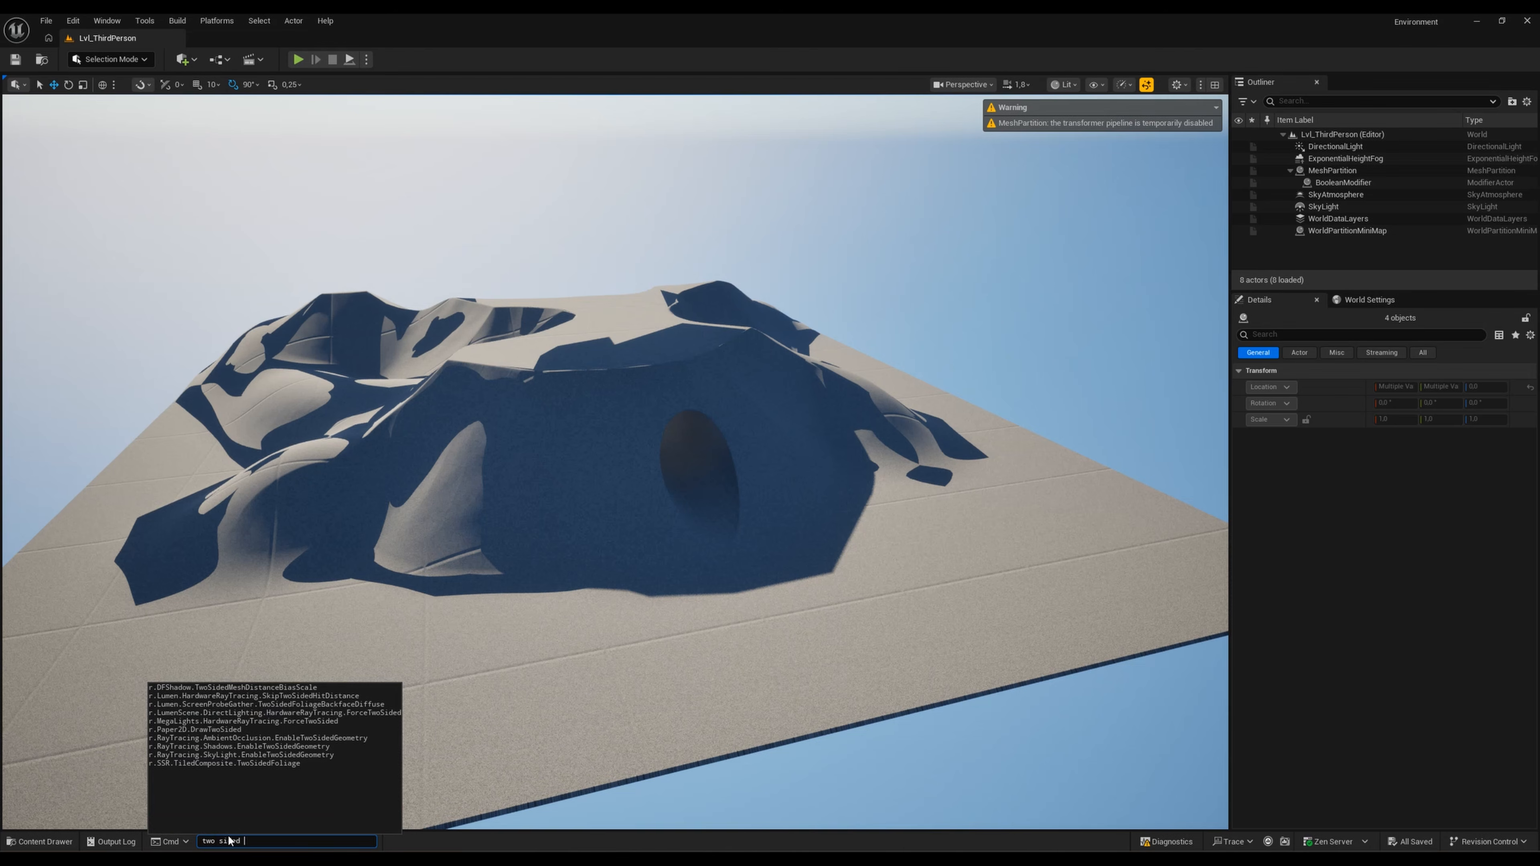
pyautogui.write('geo')
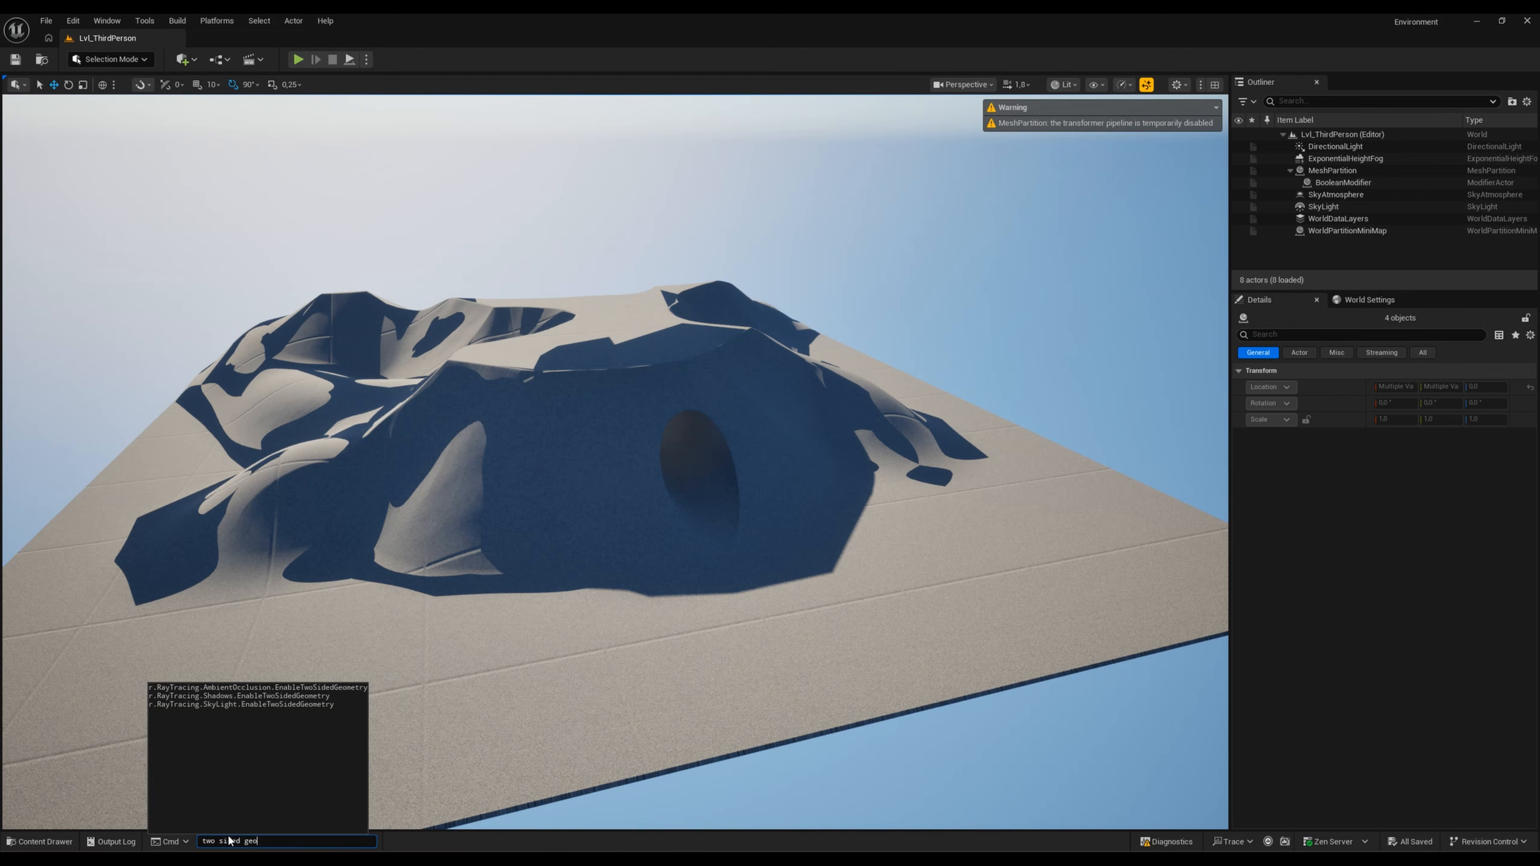
pyautogui.click(309, 696)
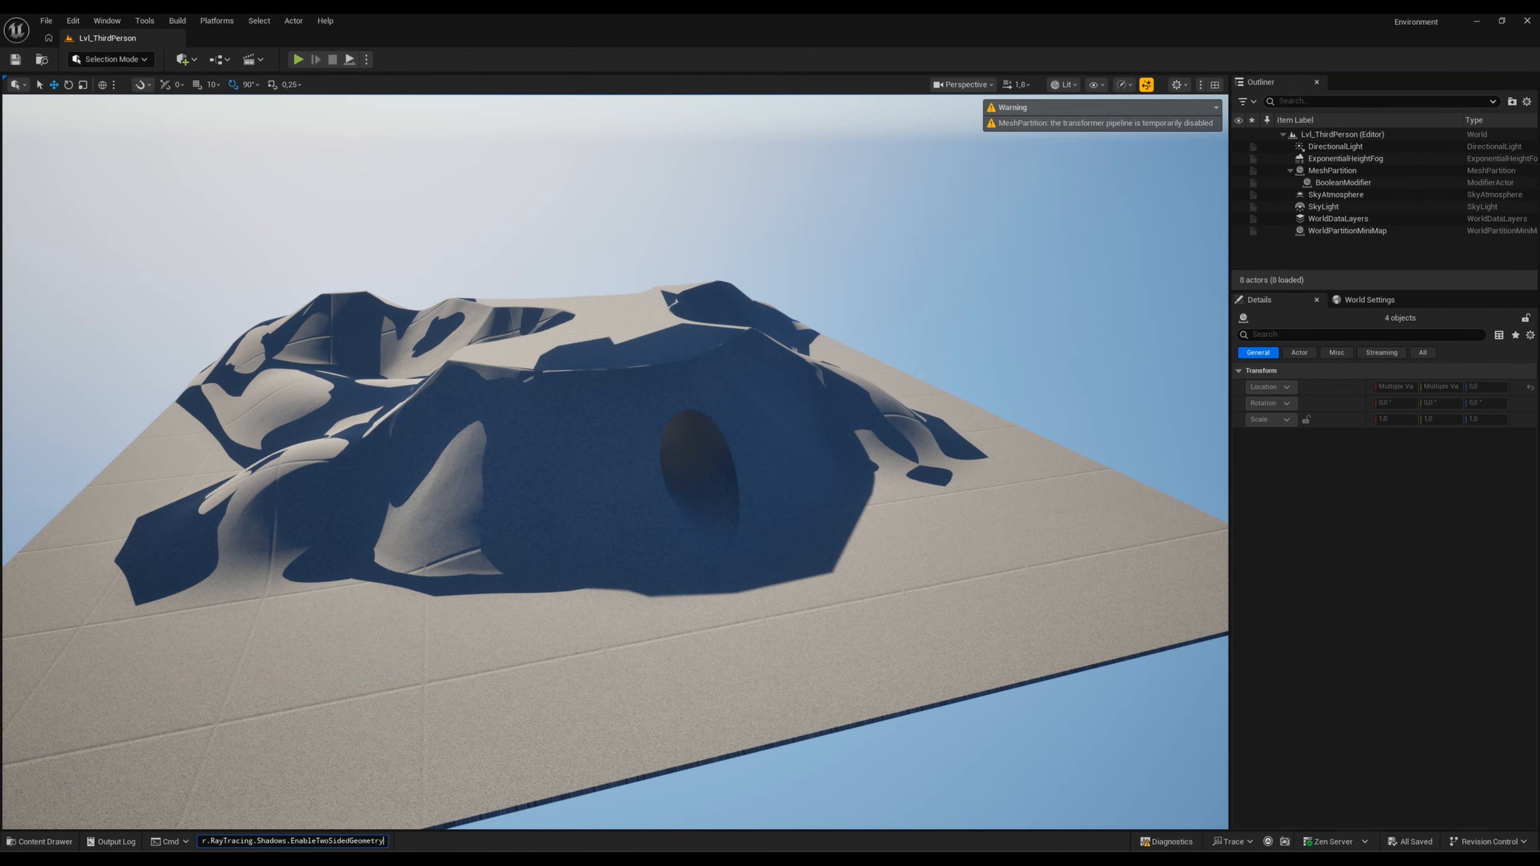
pyautogui.write('0')
pyautogui.press('Return')
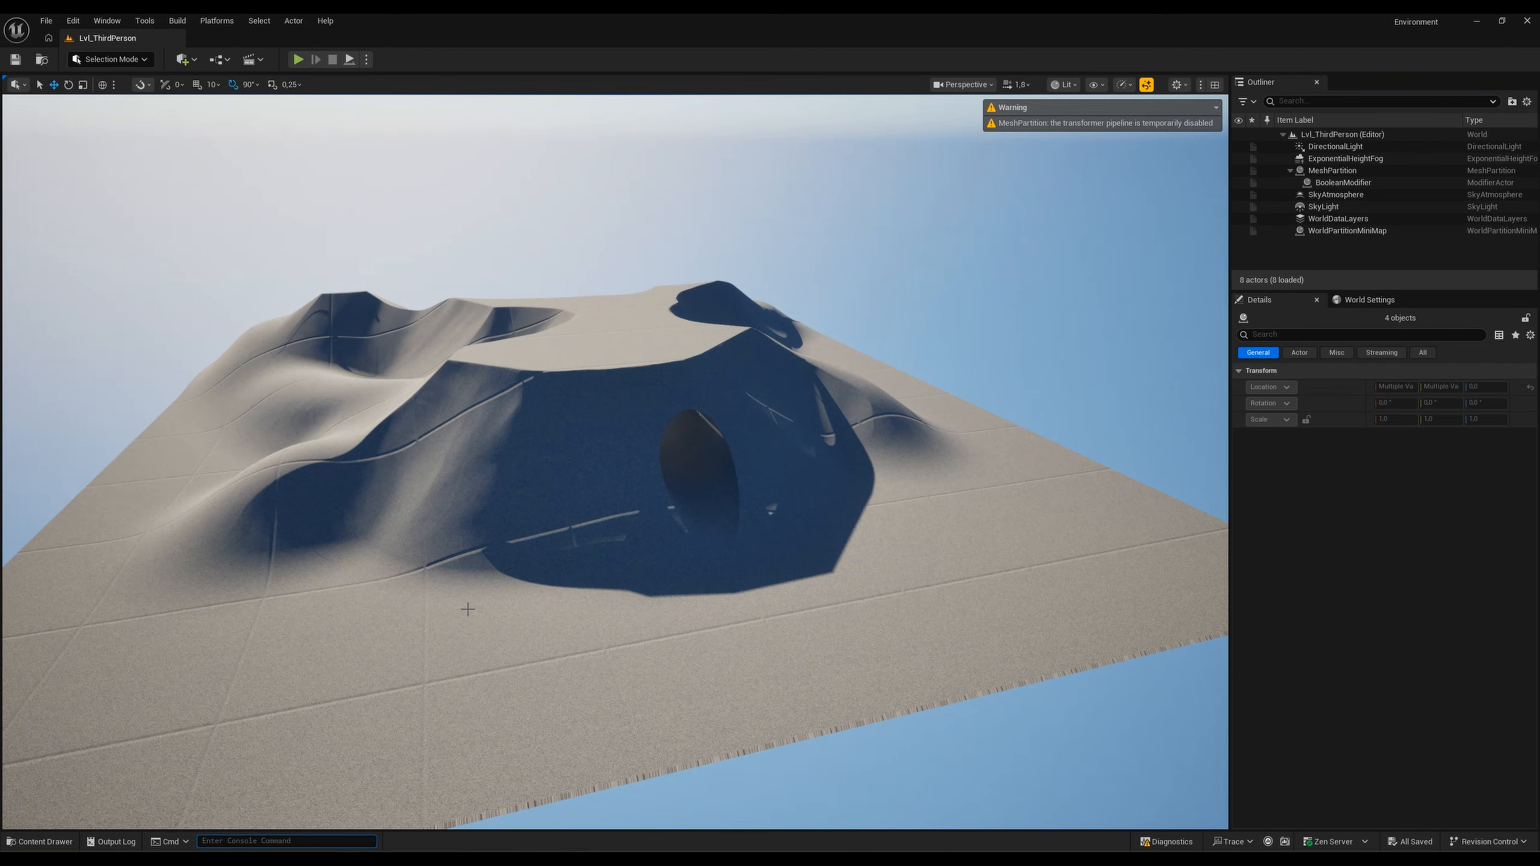
pyautogui.press('w')
pyautogui.moveTo(841, 473); pyautogui.dragTo(585, 425, button='right')
pyautogui.press('d')
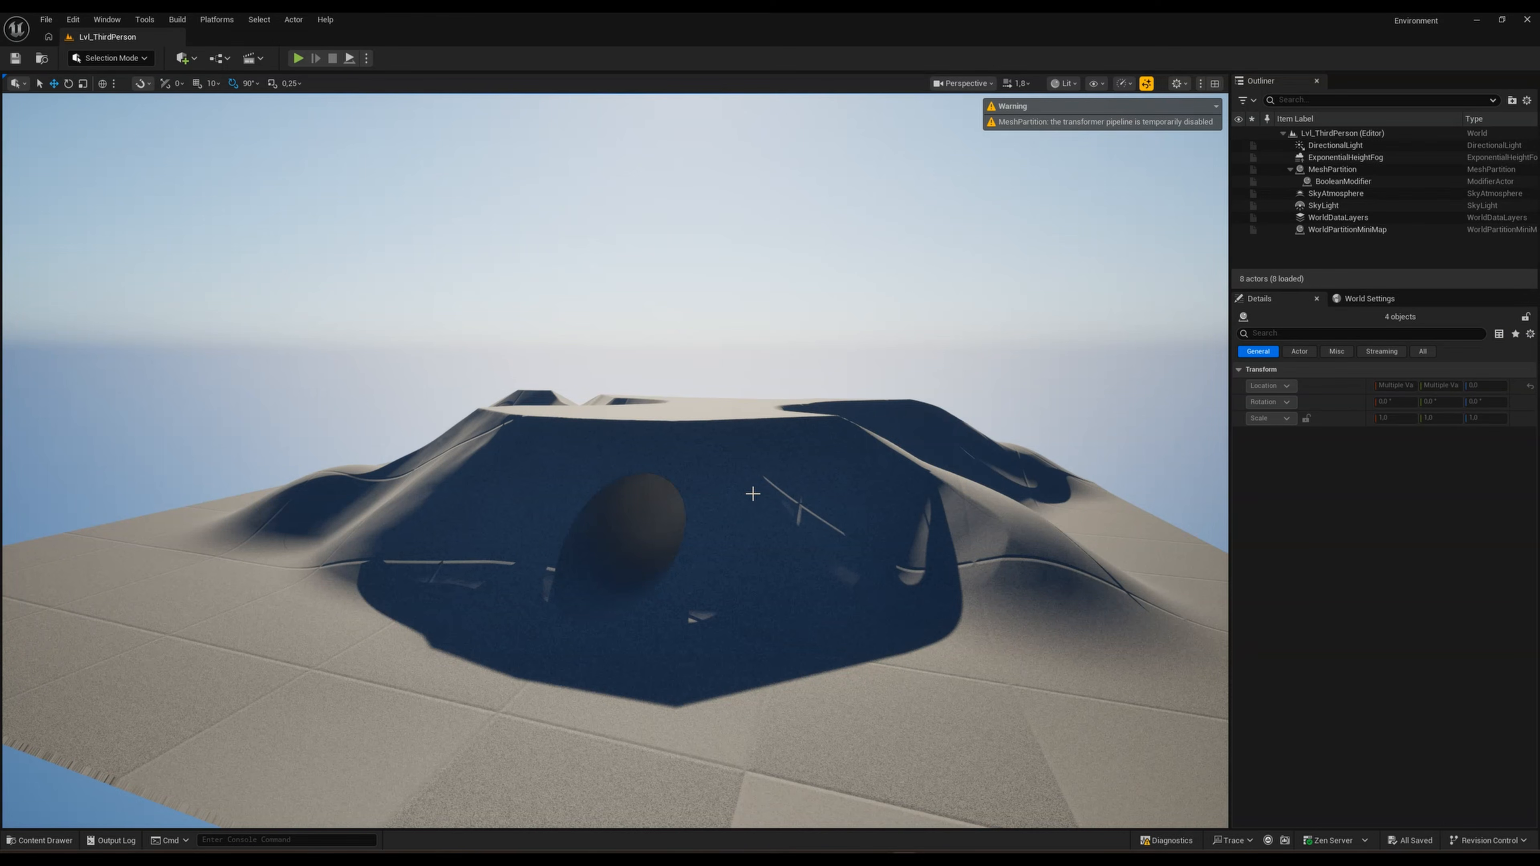
pyautogui.press('a')
pyautogui.moveTo(753, 494); pyautogui.dragTo(806, 493, button='right')
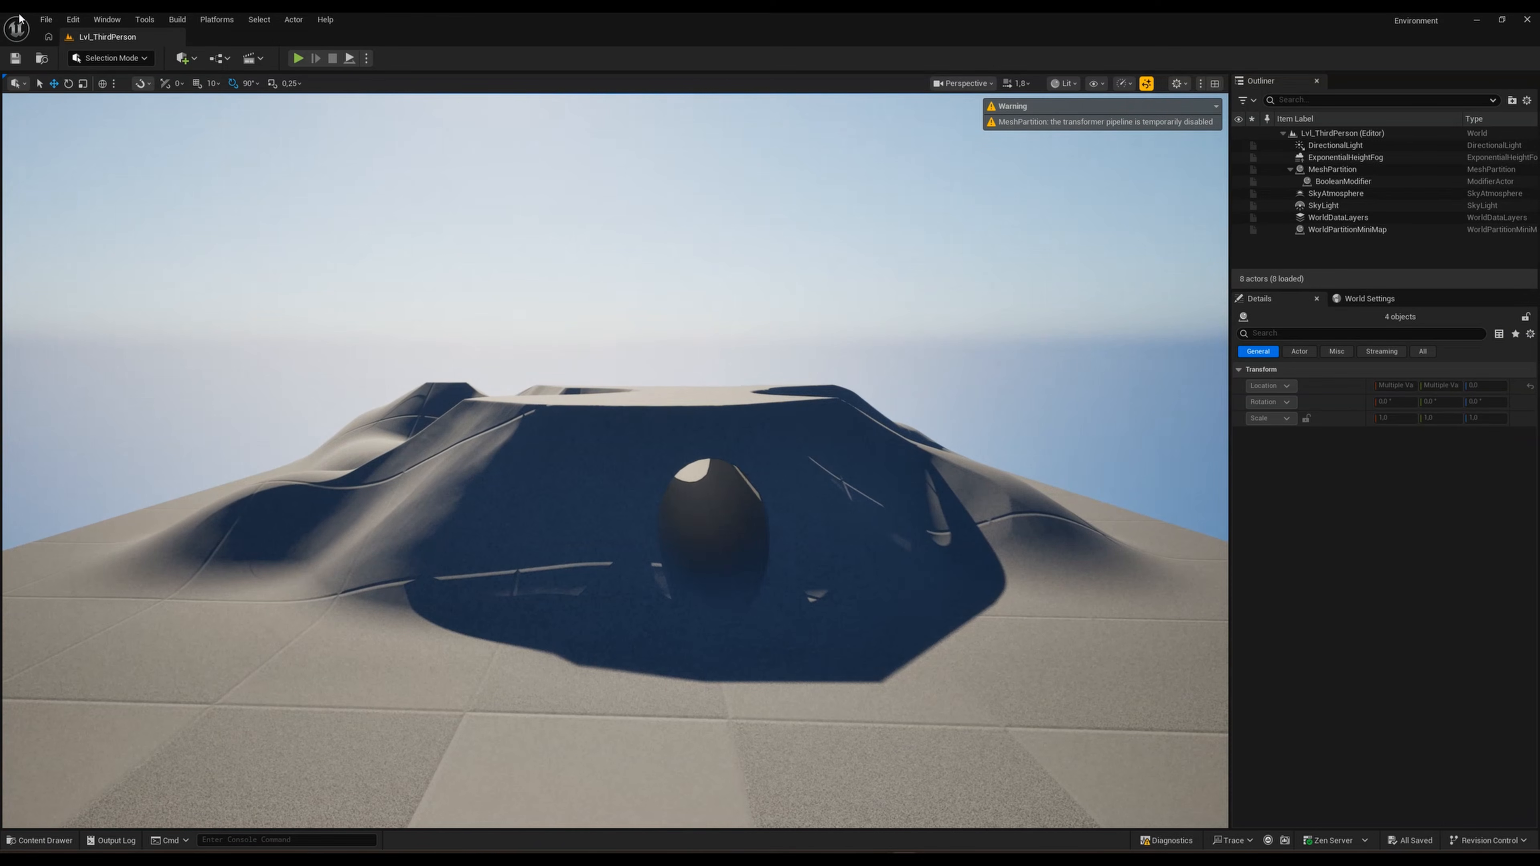
# Step: Create a new level from the Empty Open World template
pyautogui.click(46, 20)
pyautogui.click(90, 65)
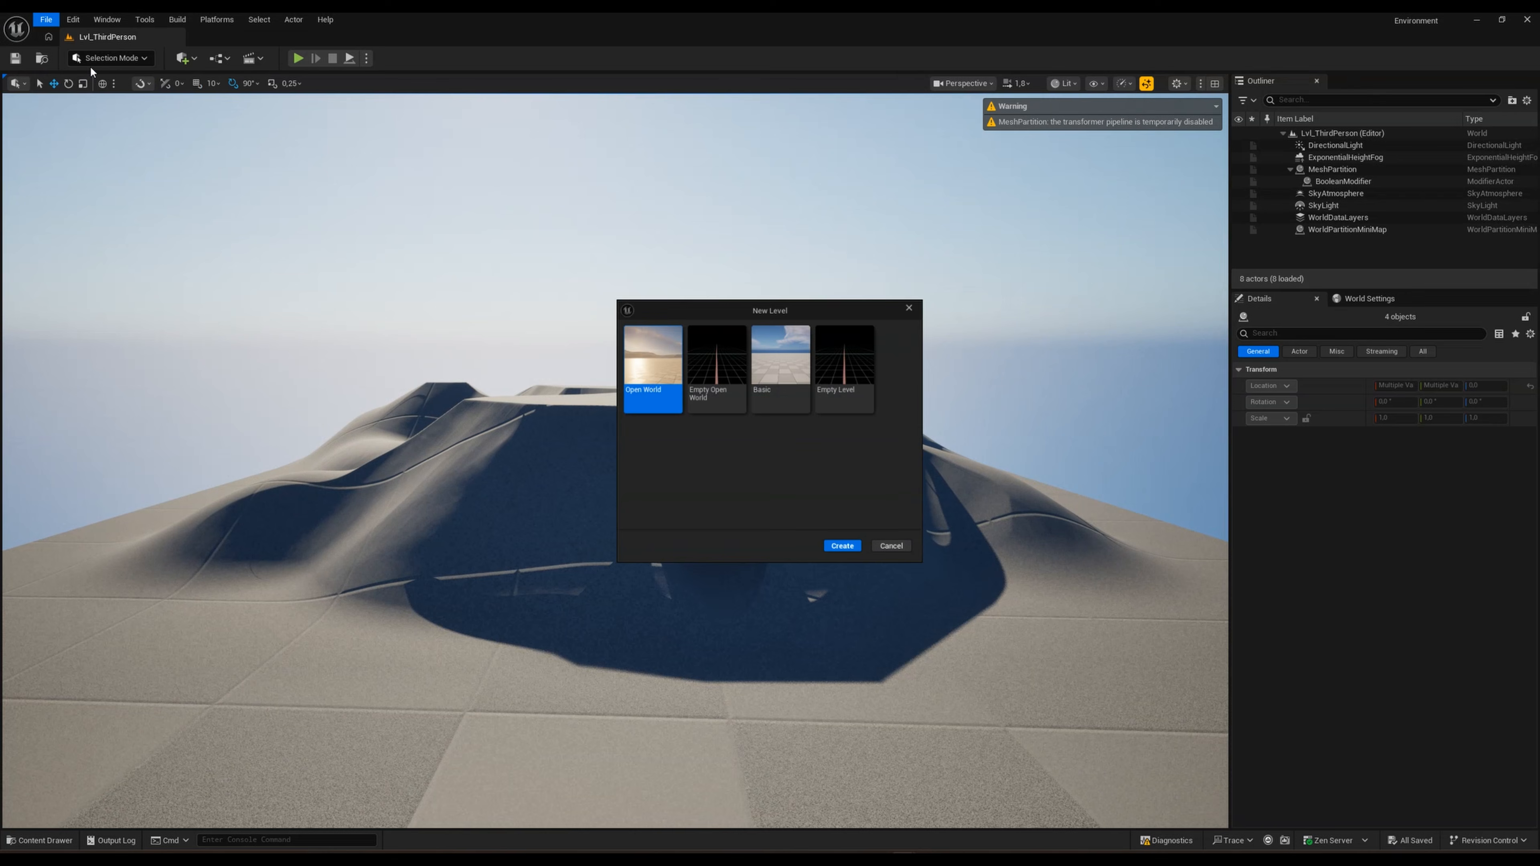
pyautogui.click(722, 381)
pyautogui.click(786, 366)
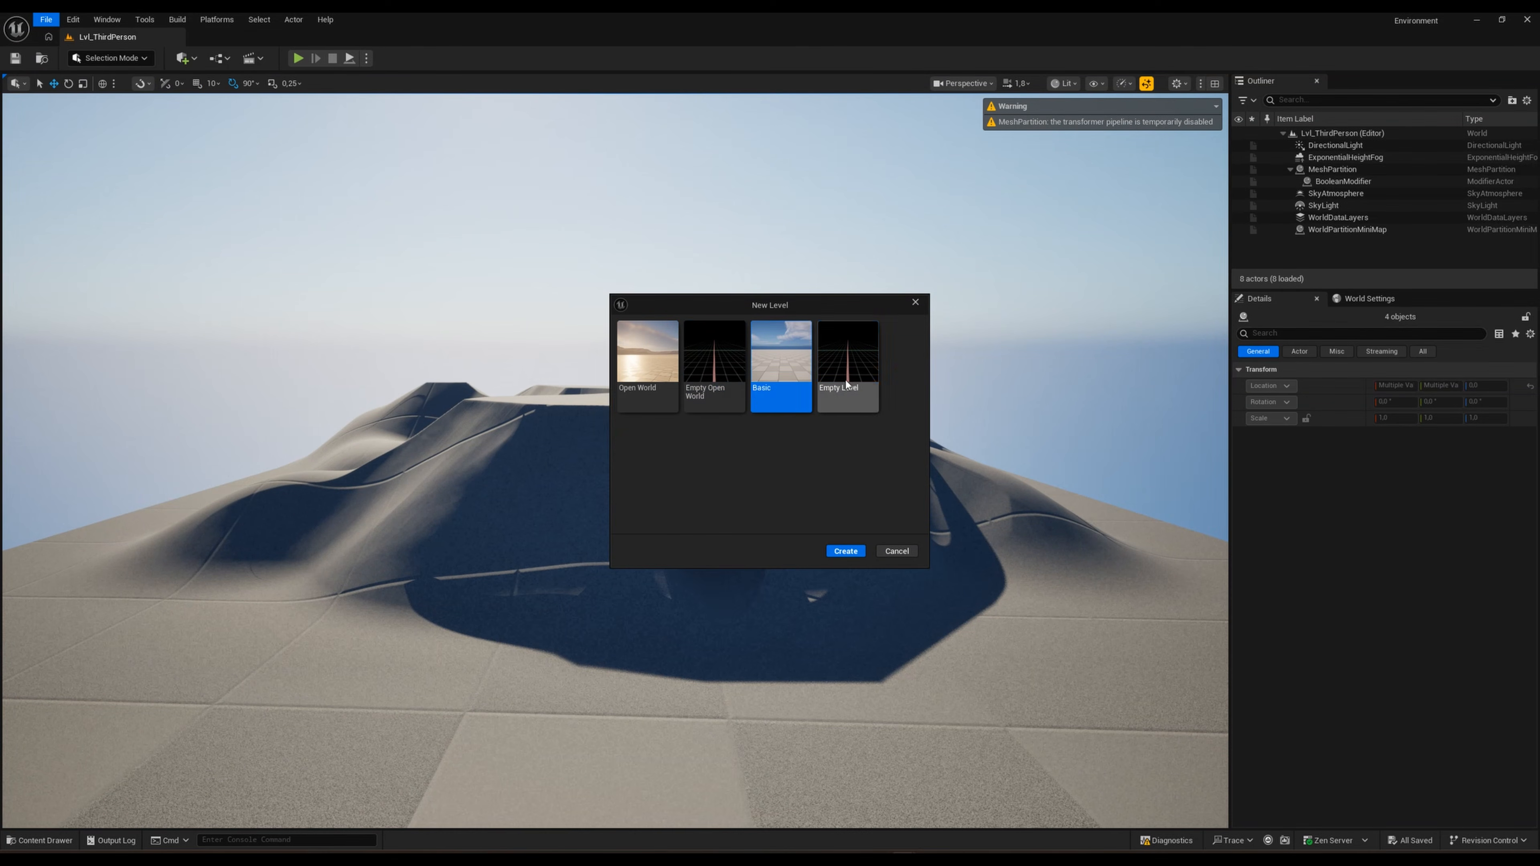
pyautogui.click(848, 364)
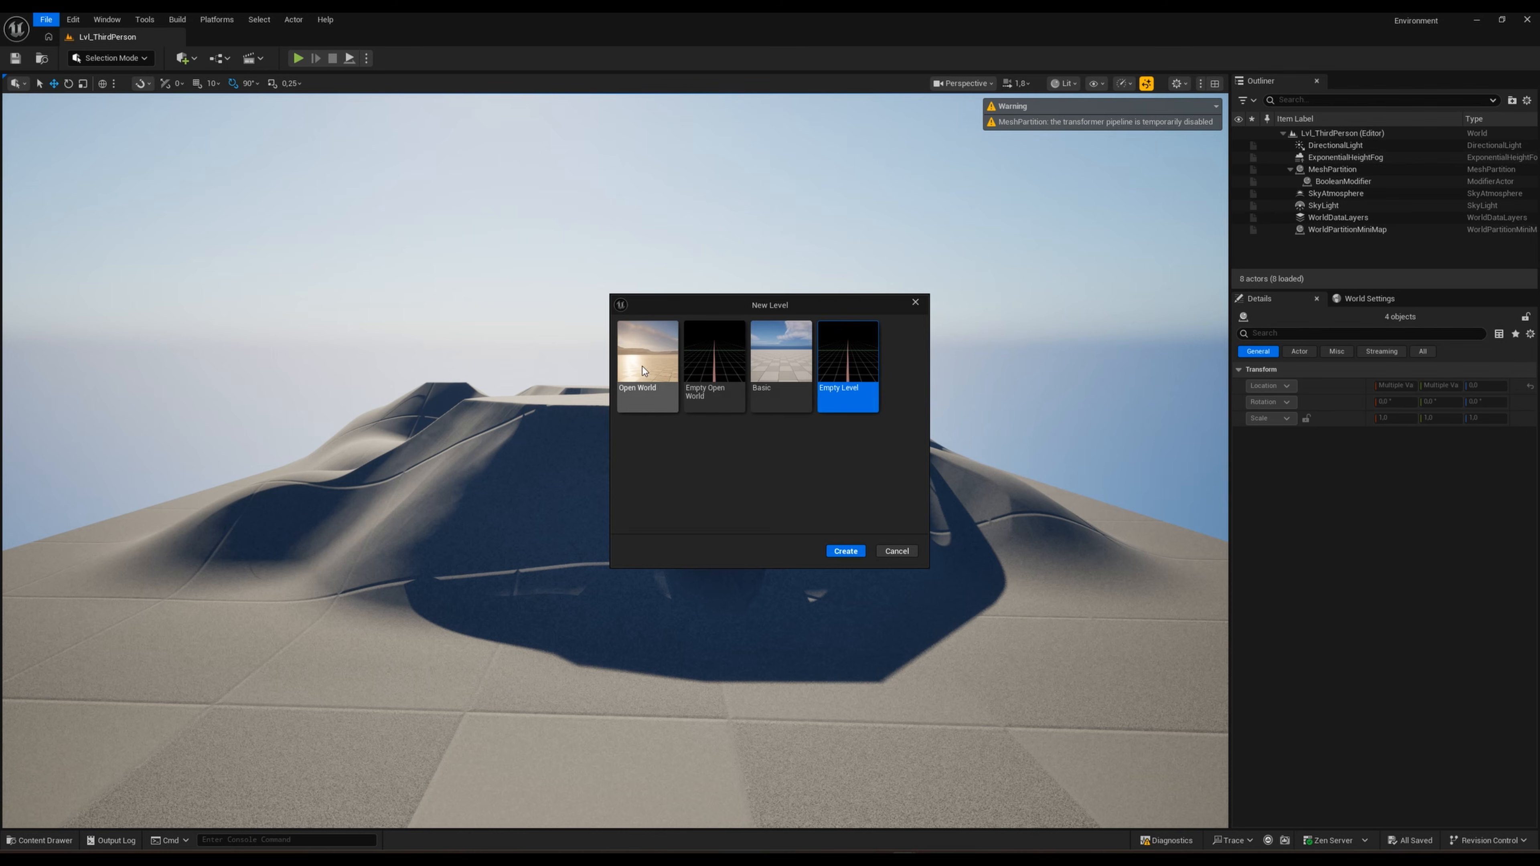
pyautogui.click(723, 359)
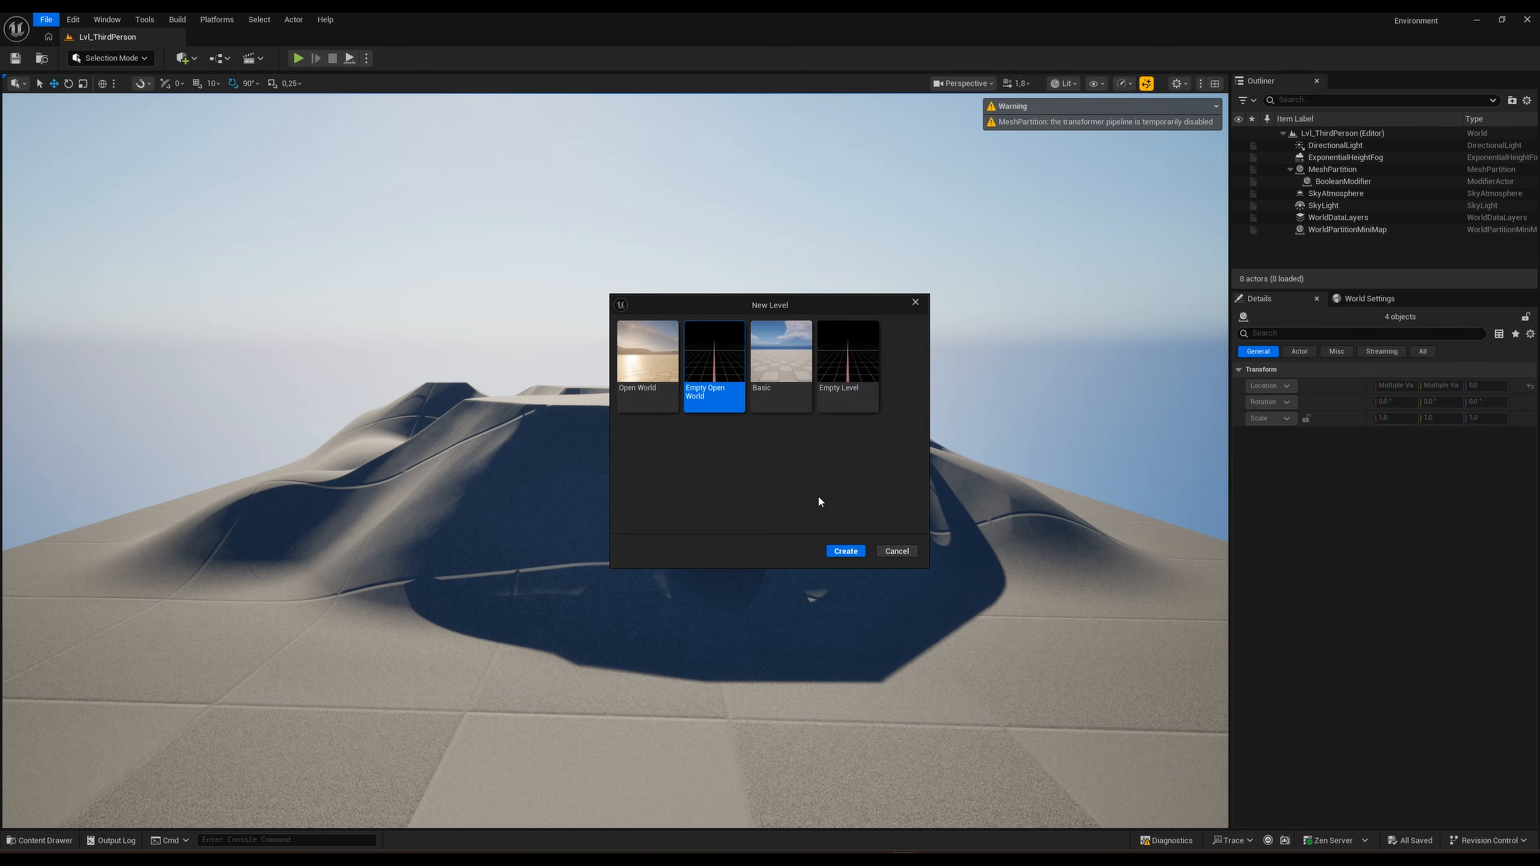
pyautogui.click(847, 552)
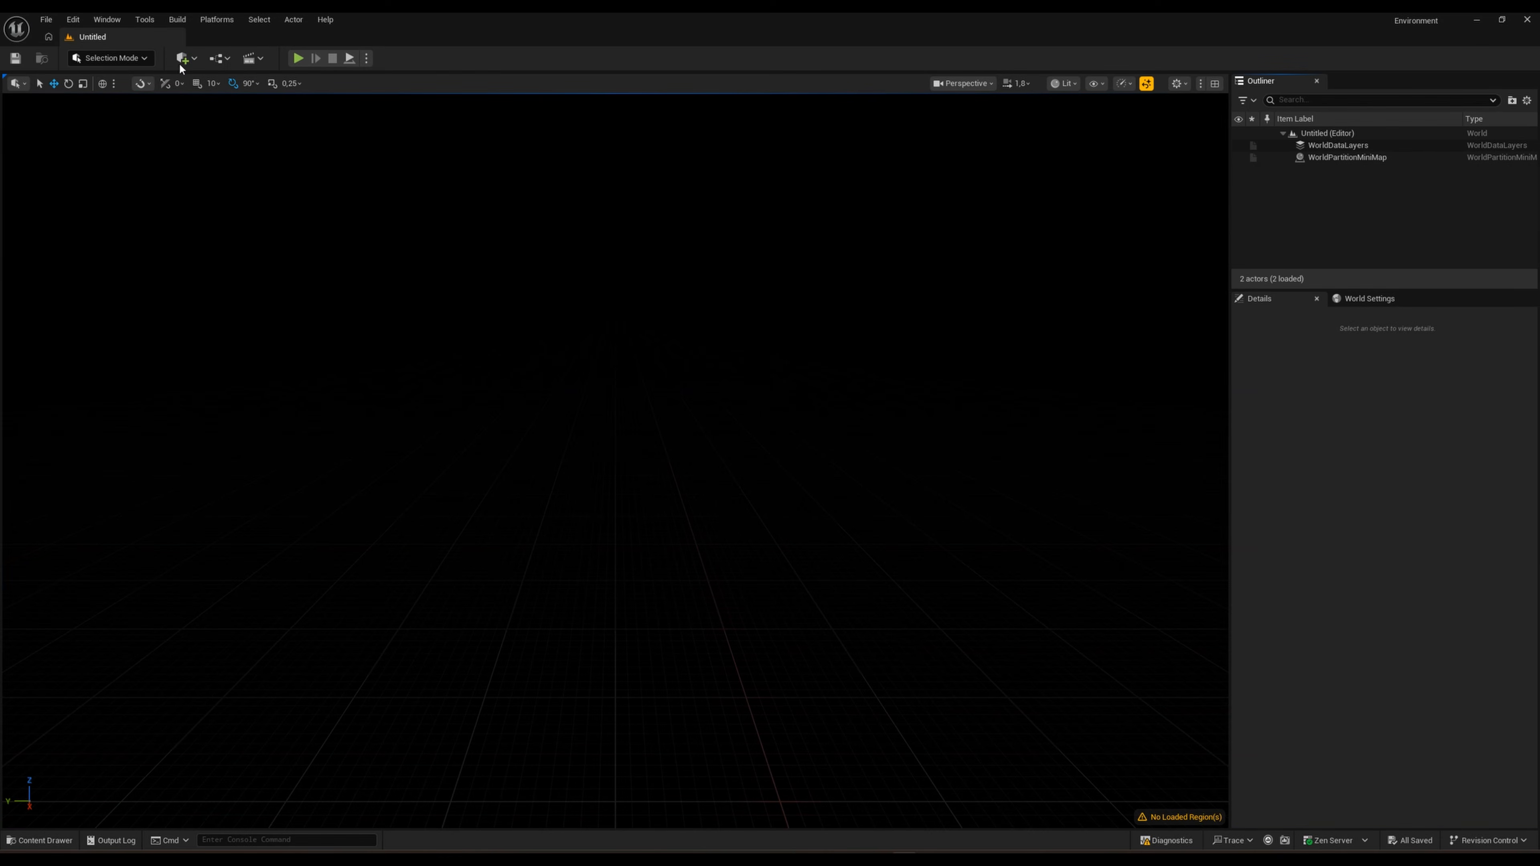
# Step: Add a sky light, directional light, sky atmosphere and height fog to the level with the Env. Light Mixer
pyautogui.click(109, 21)
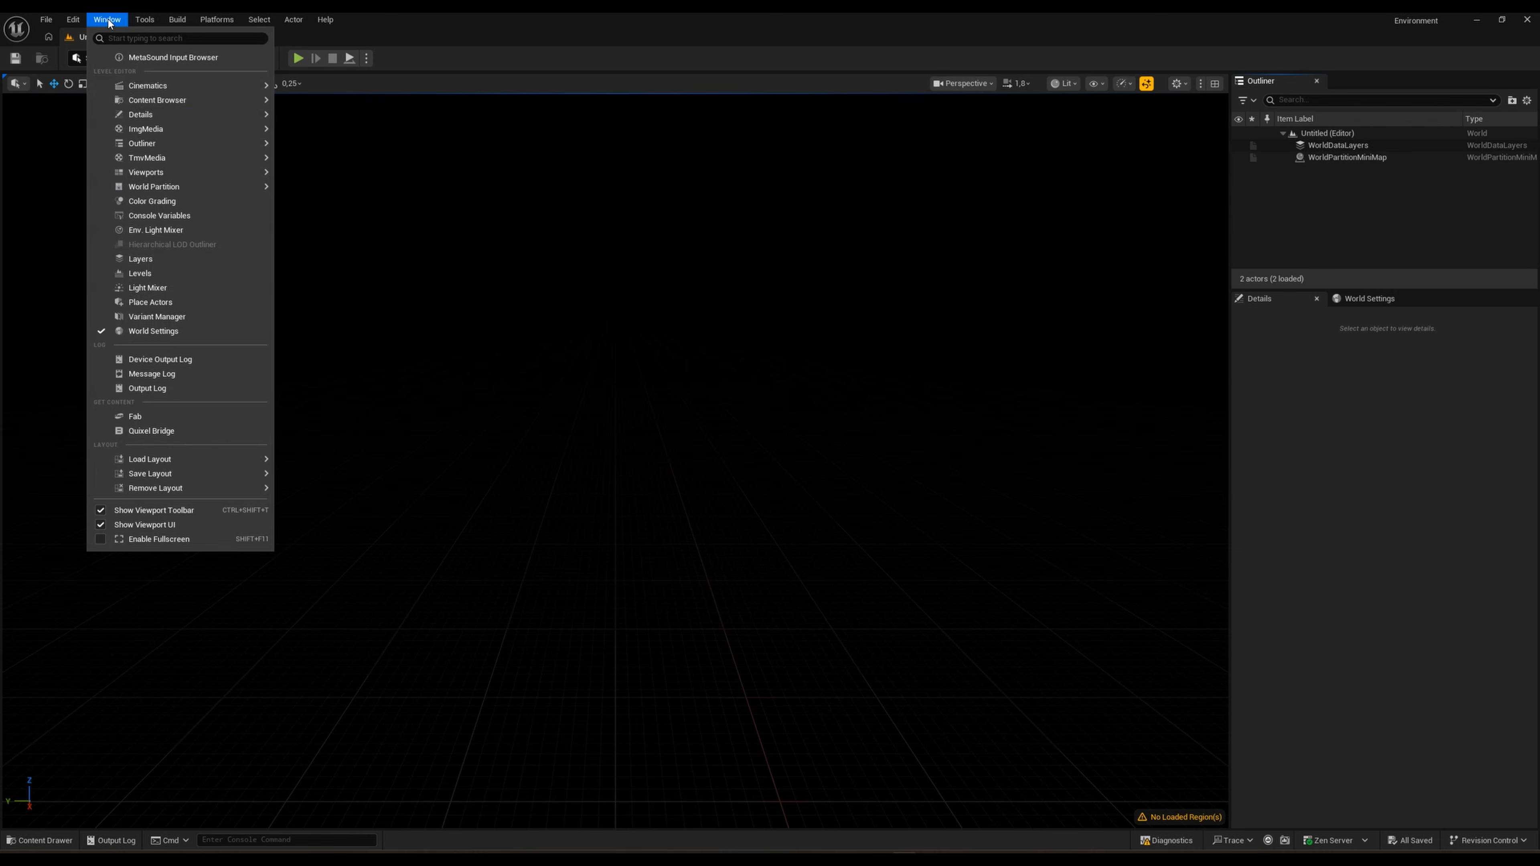
pyautogui.click(156, 234)
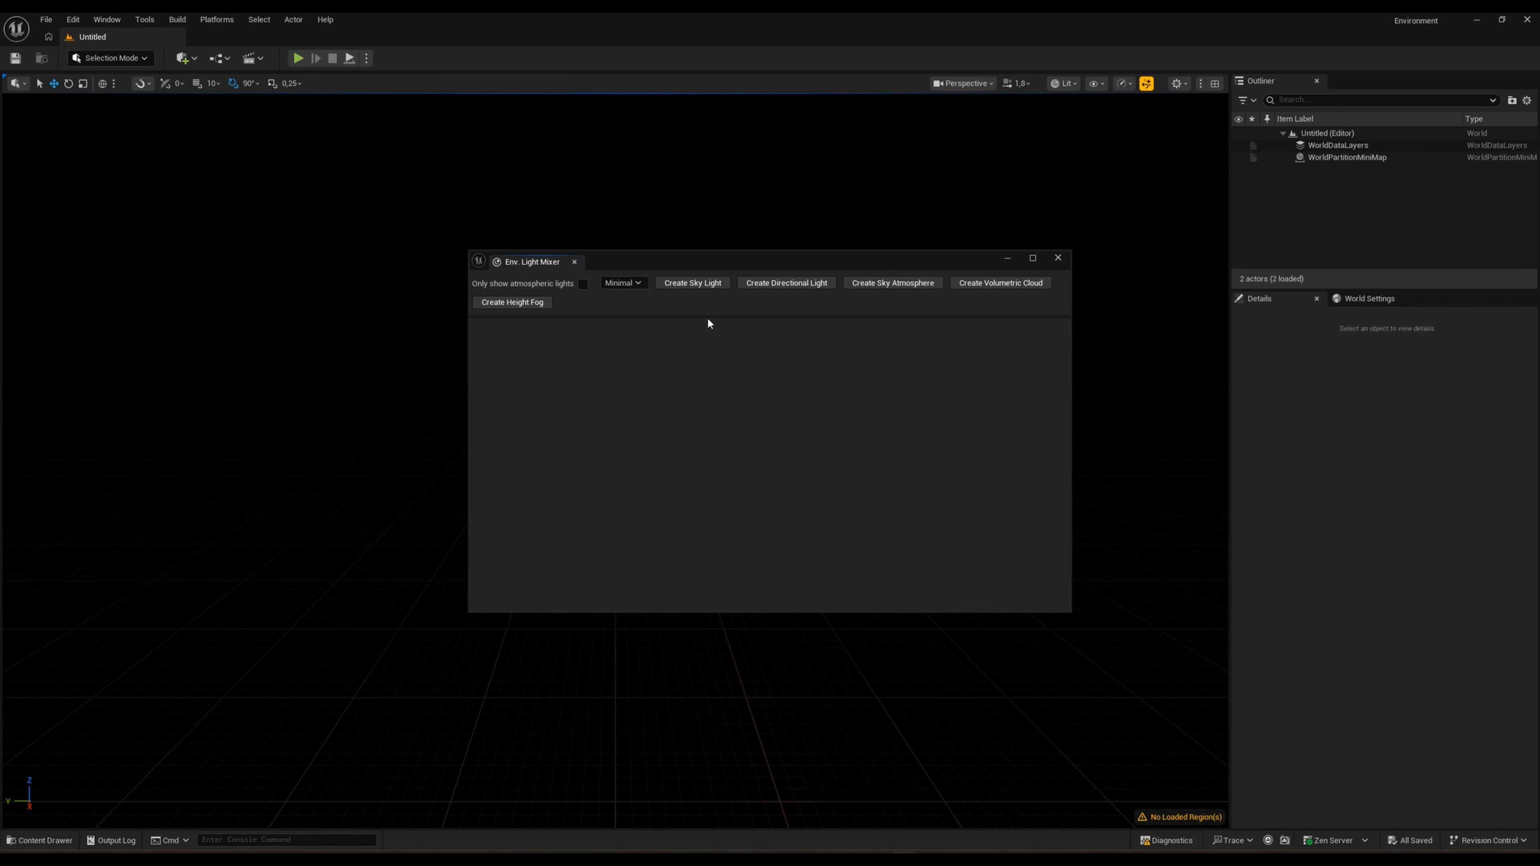
pyautogui.click(698, 283)
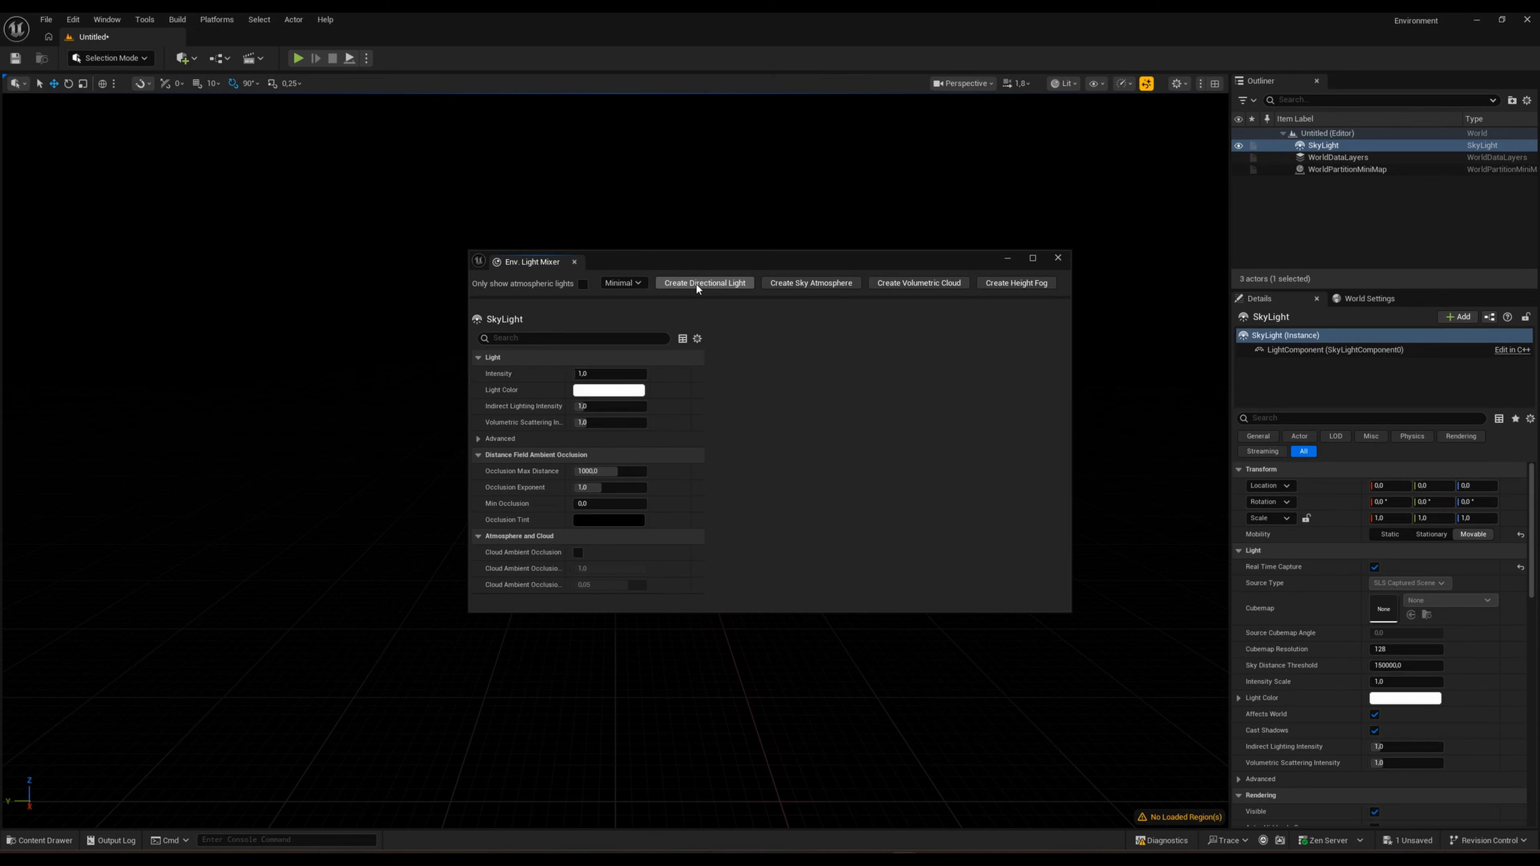
pyautogui.click(696, 284)
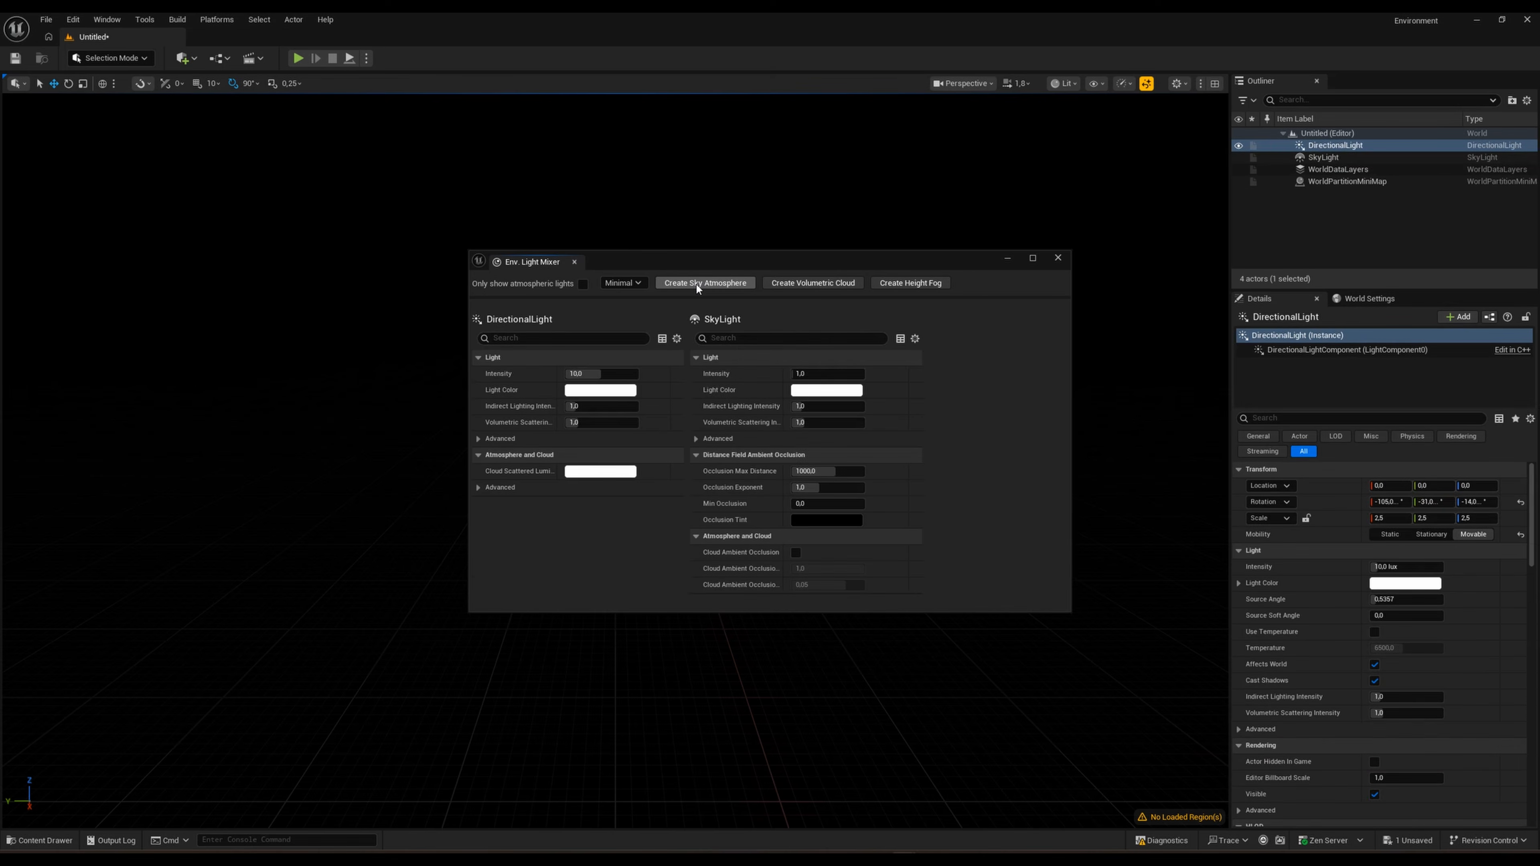
pyautogui.click(697, 284)
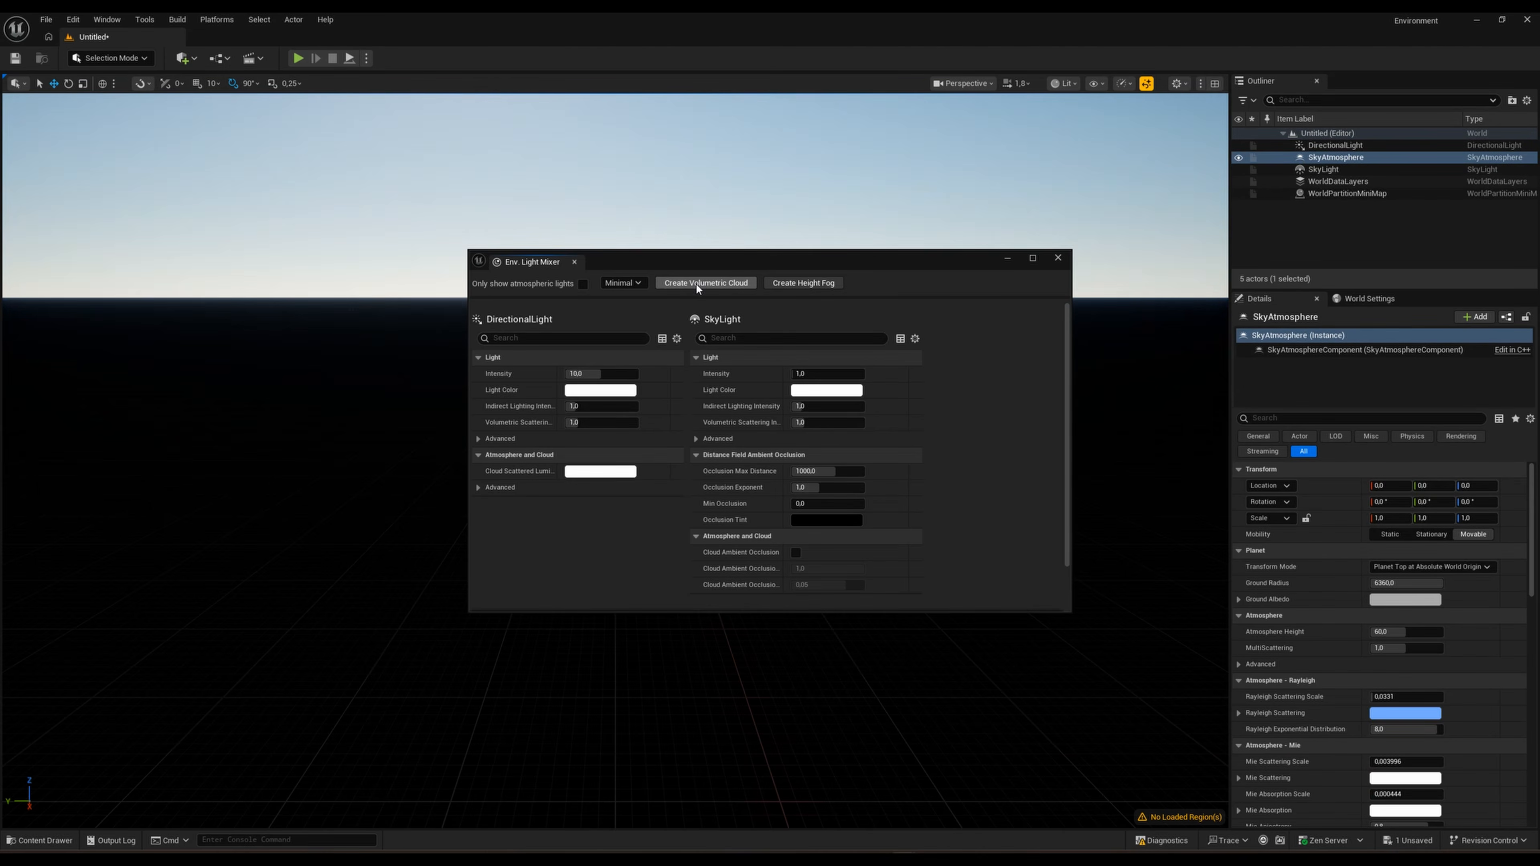
pyautogui.click(796, 283)
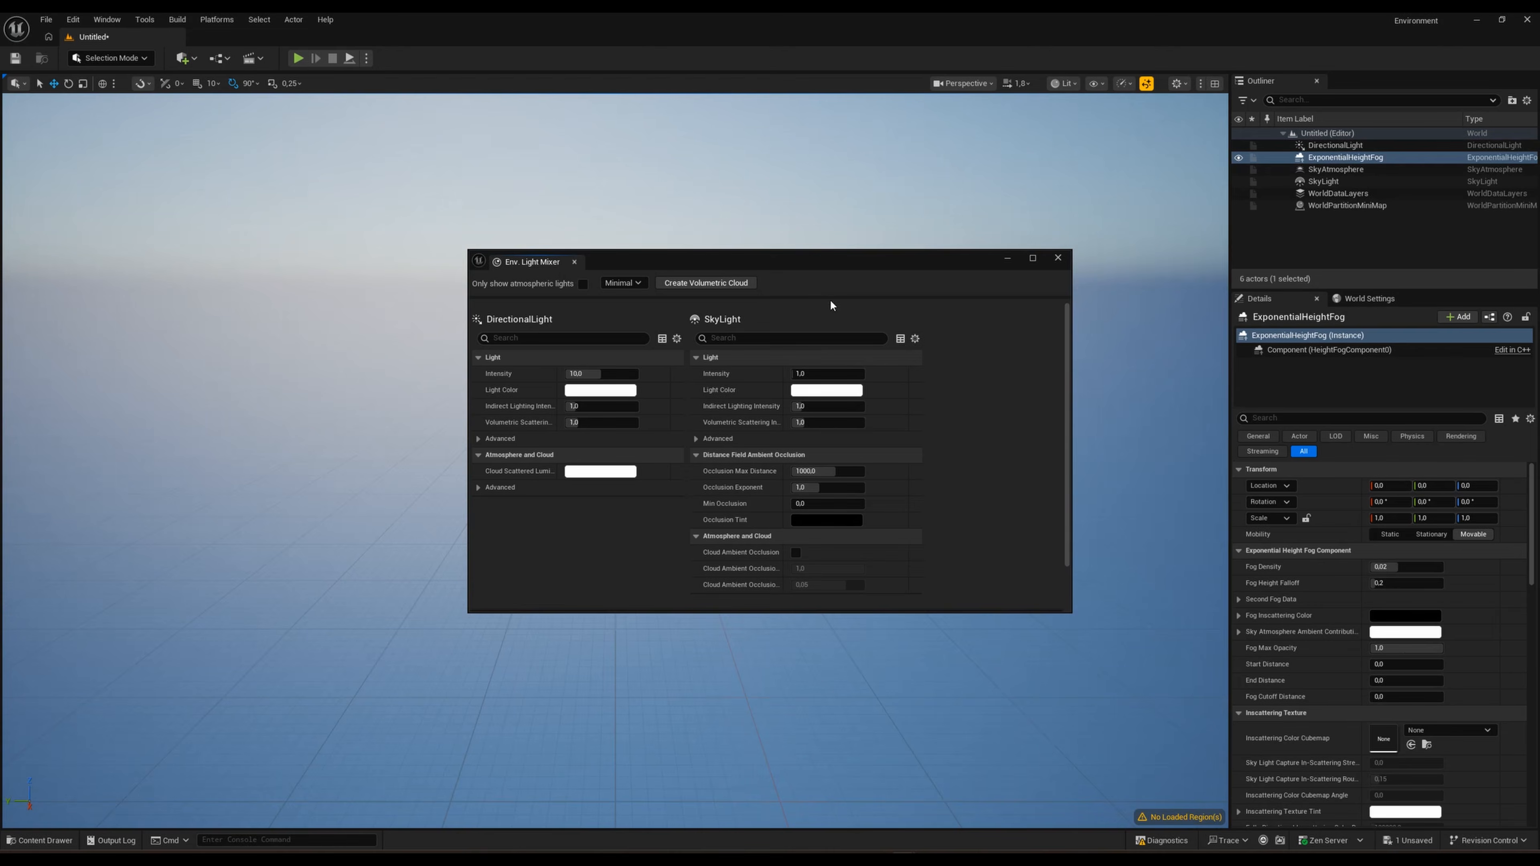
pyautogui.click(1058, 258)
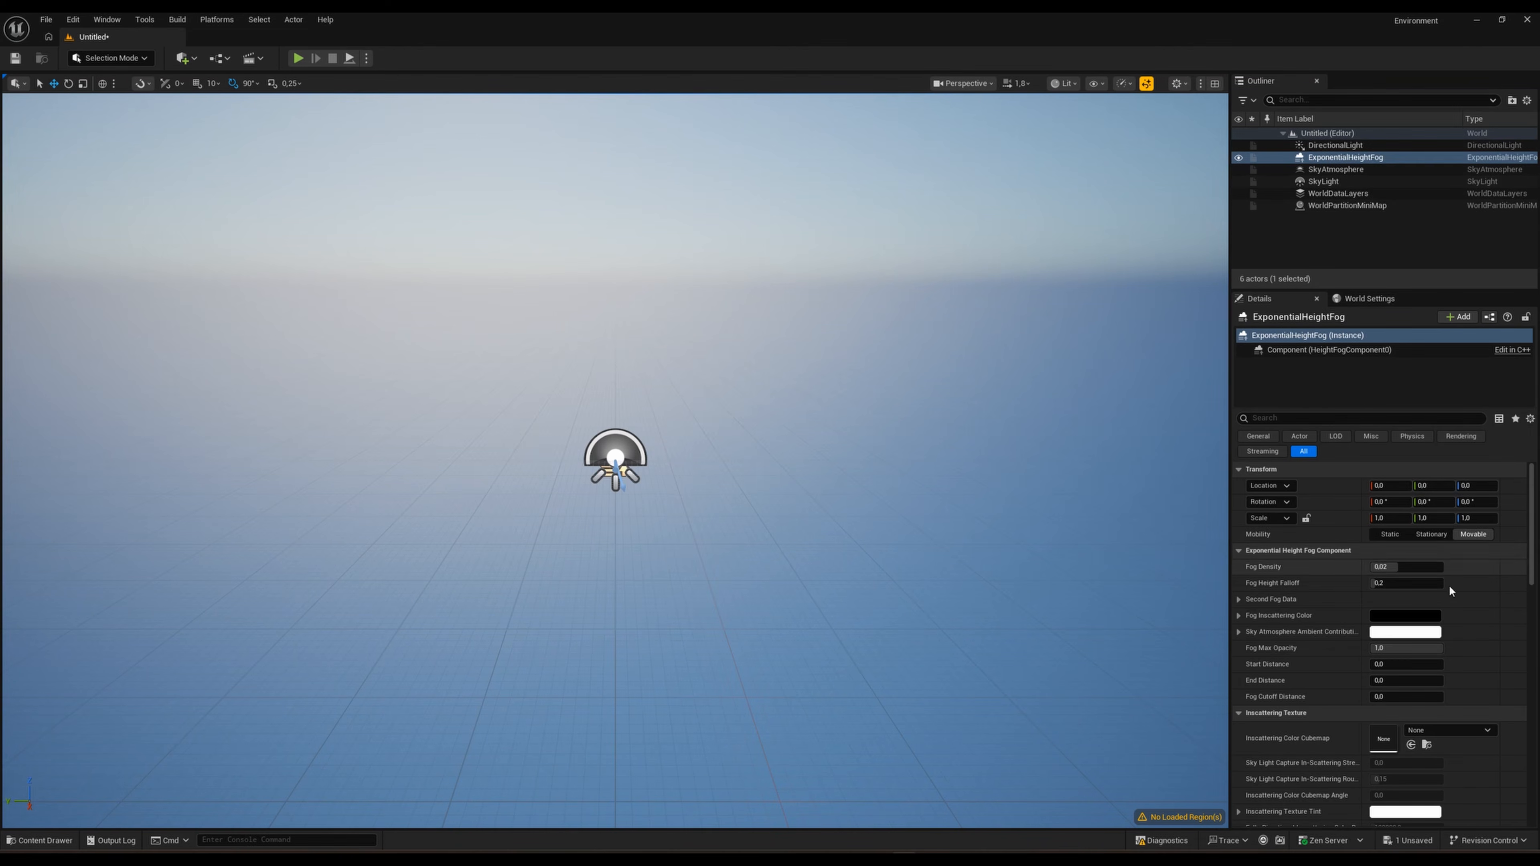
# Step: Enable Volumetric Fog on the ExponentialHeightFog actor
pyautogui.scroll(-5, 1356, 603)
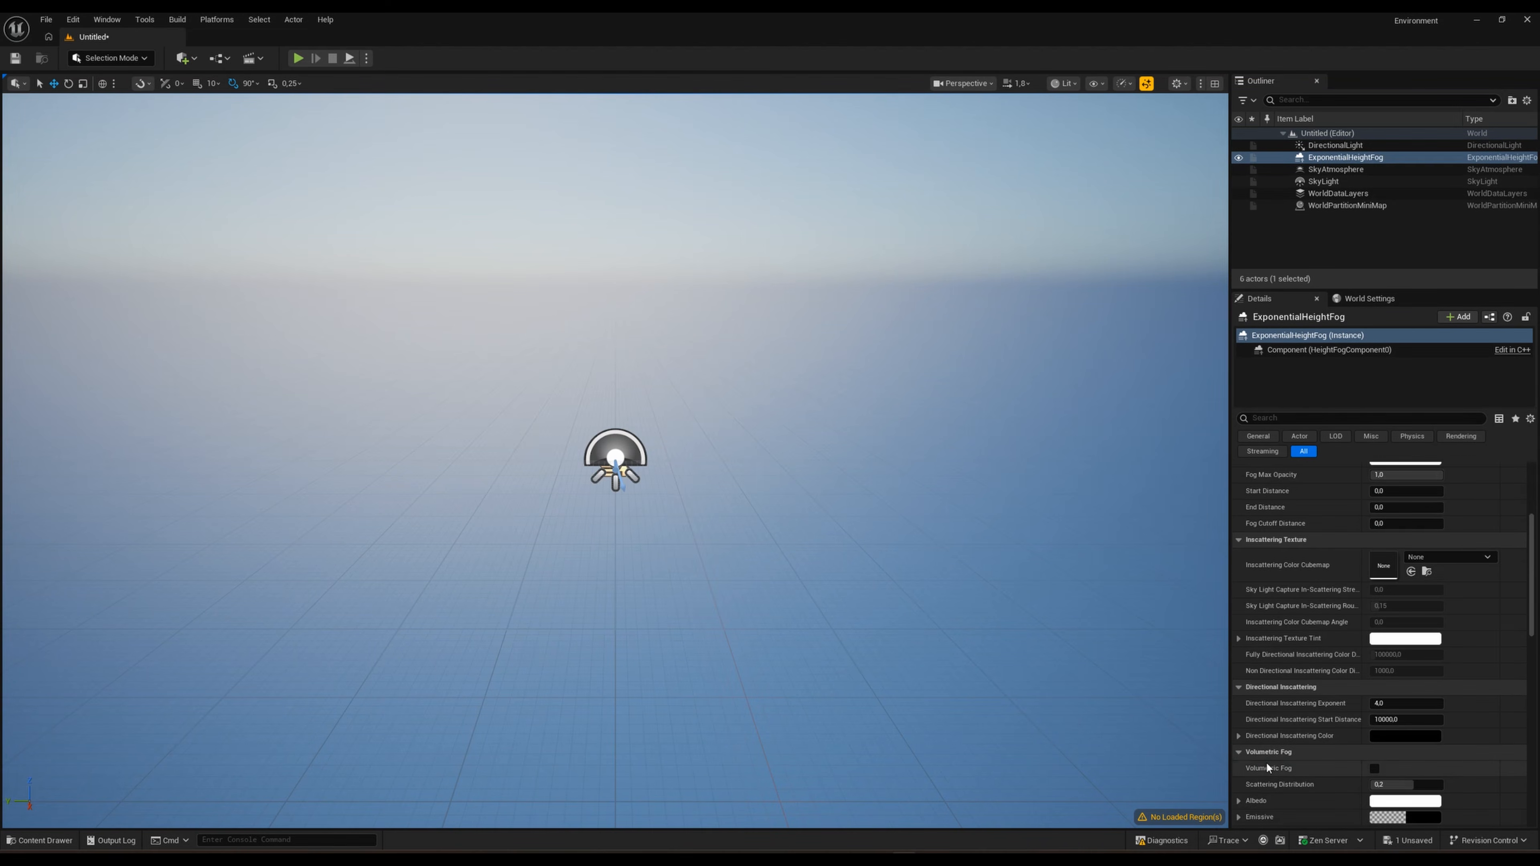
pyautogui.click(1375, 769)
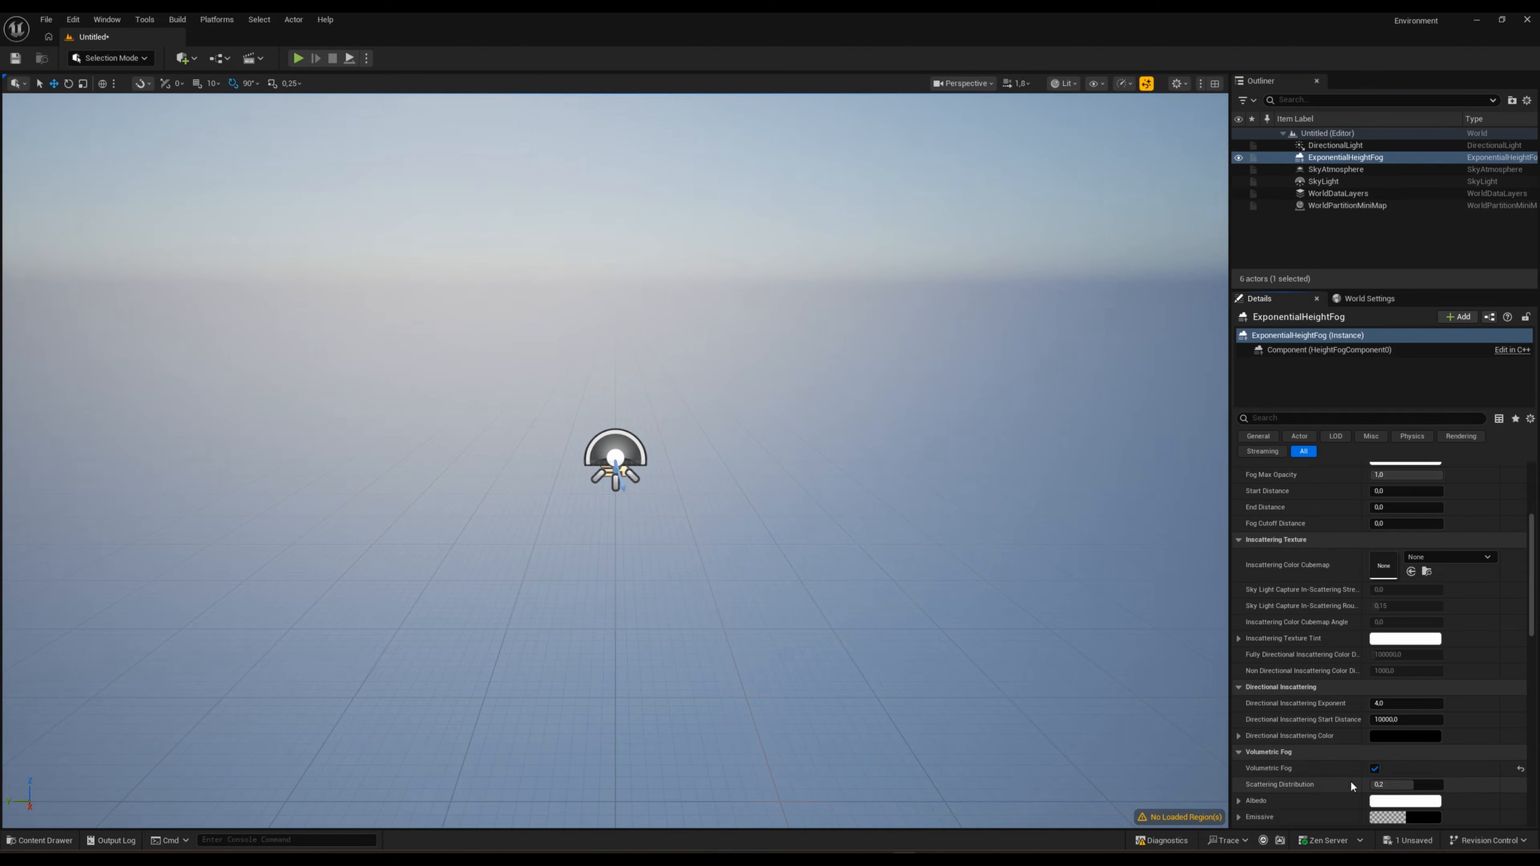
# Step: Search the project's plugins for "mesh terrain" and check that Mesh Terrain Mode is enabled
pyautogui.click(111, 58)
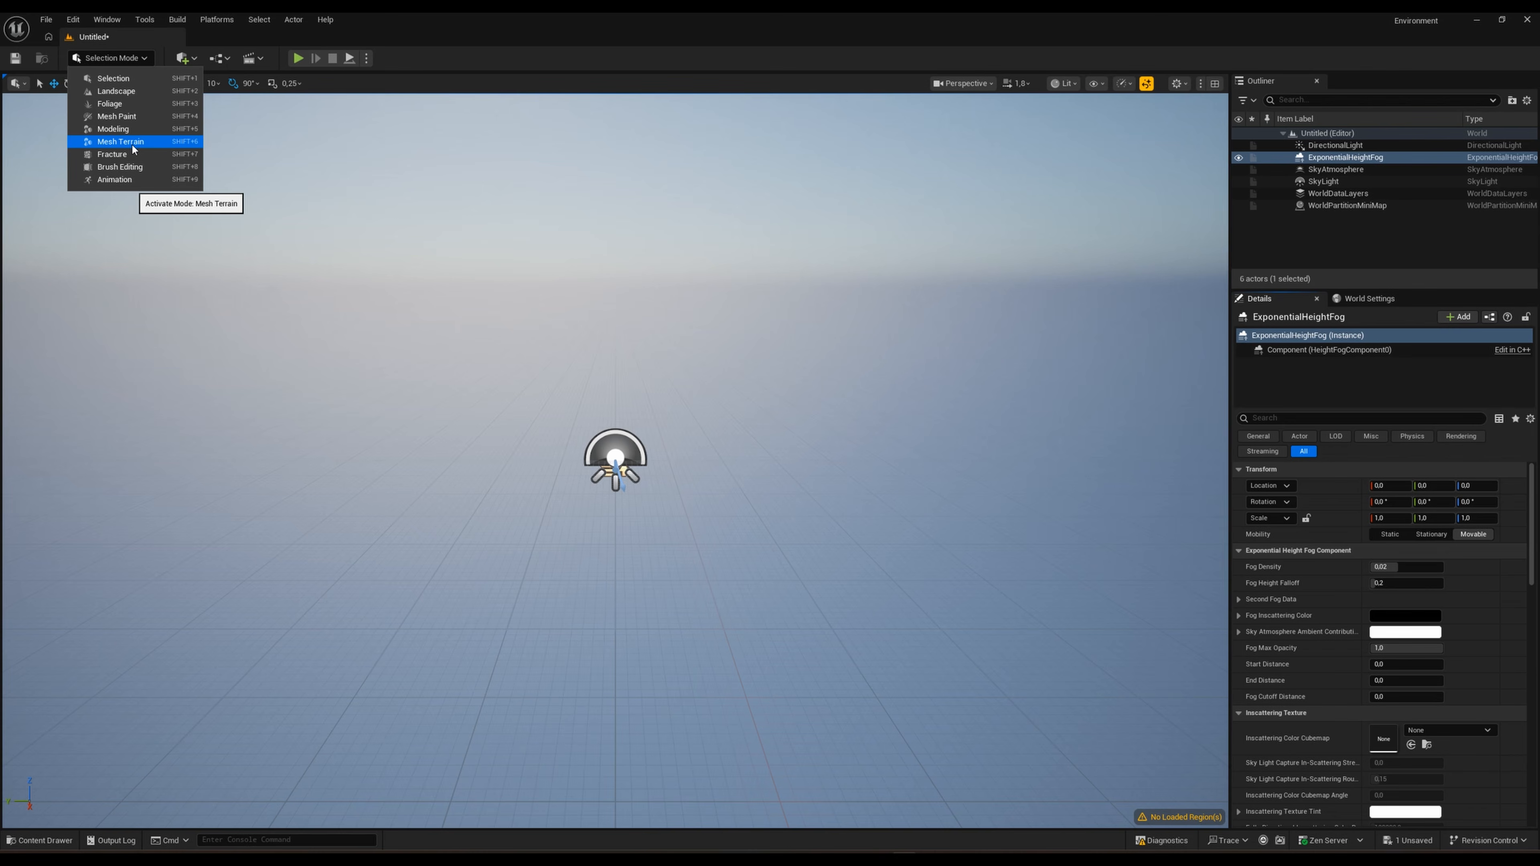
pyautogui.click(504, 41)
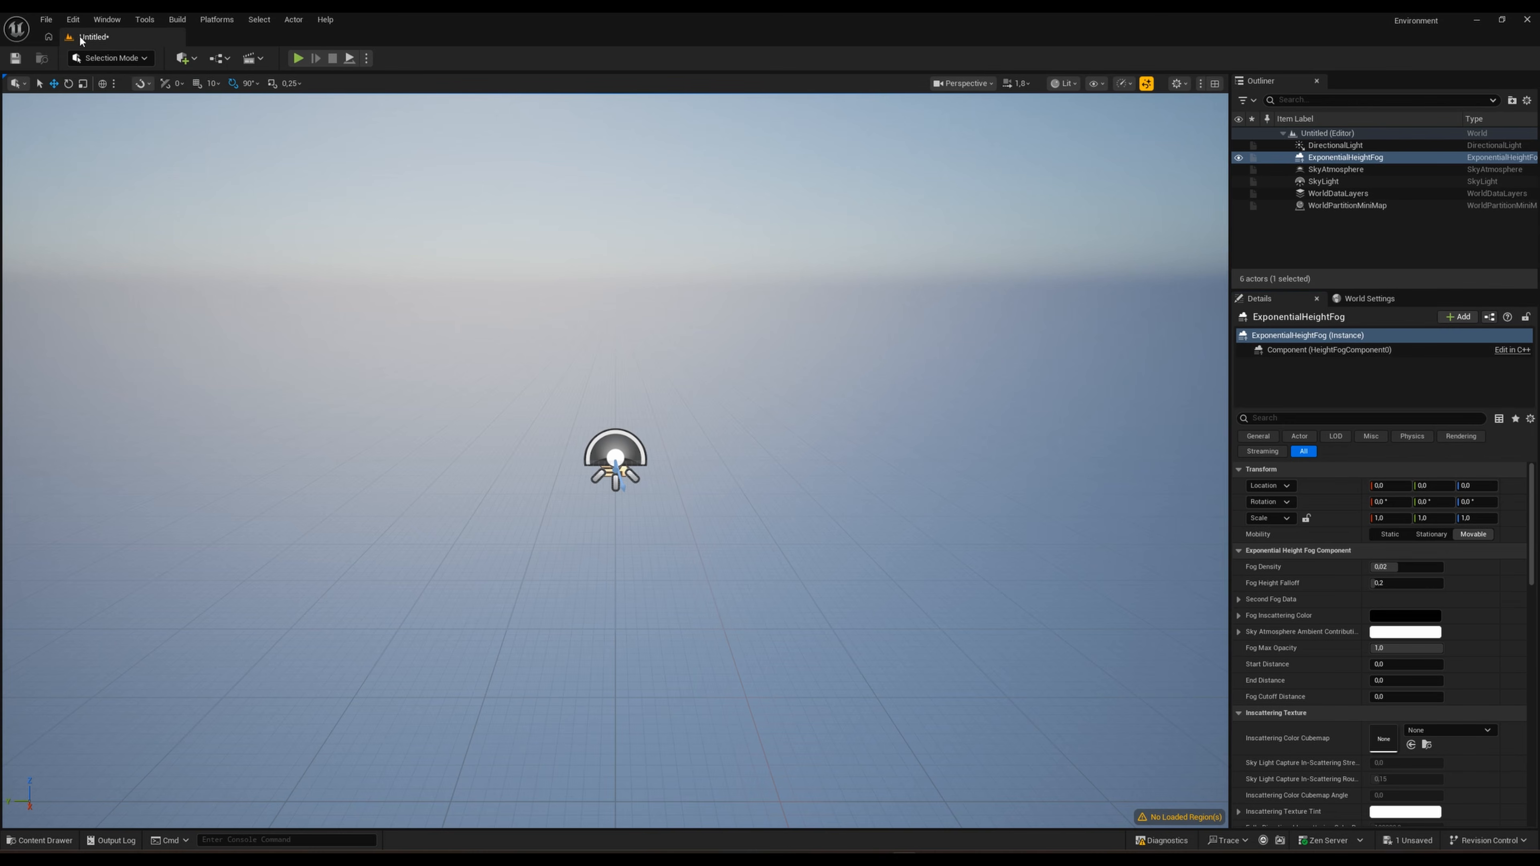
pyautogui.click(78, 25)
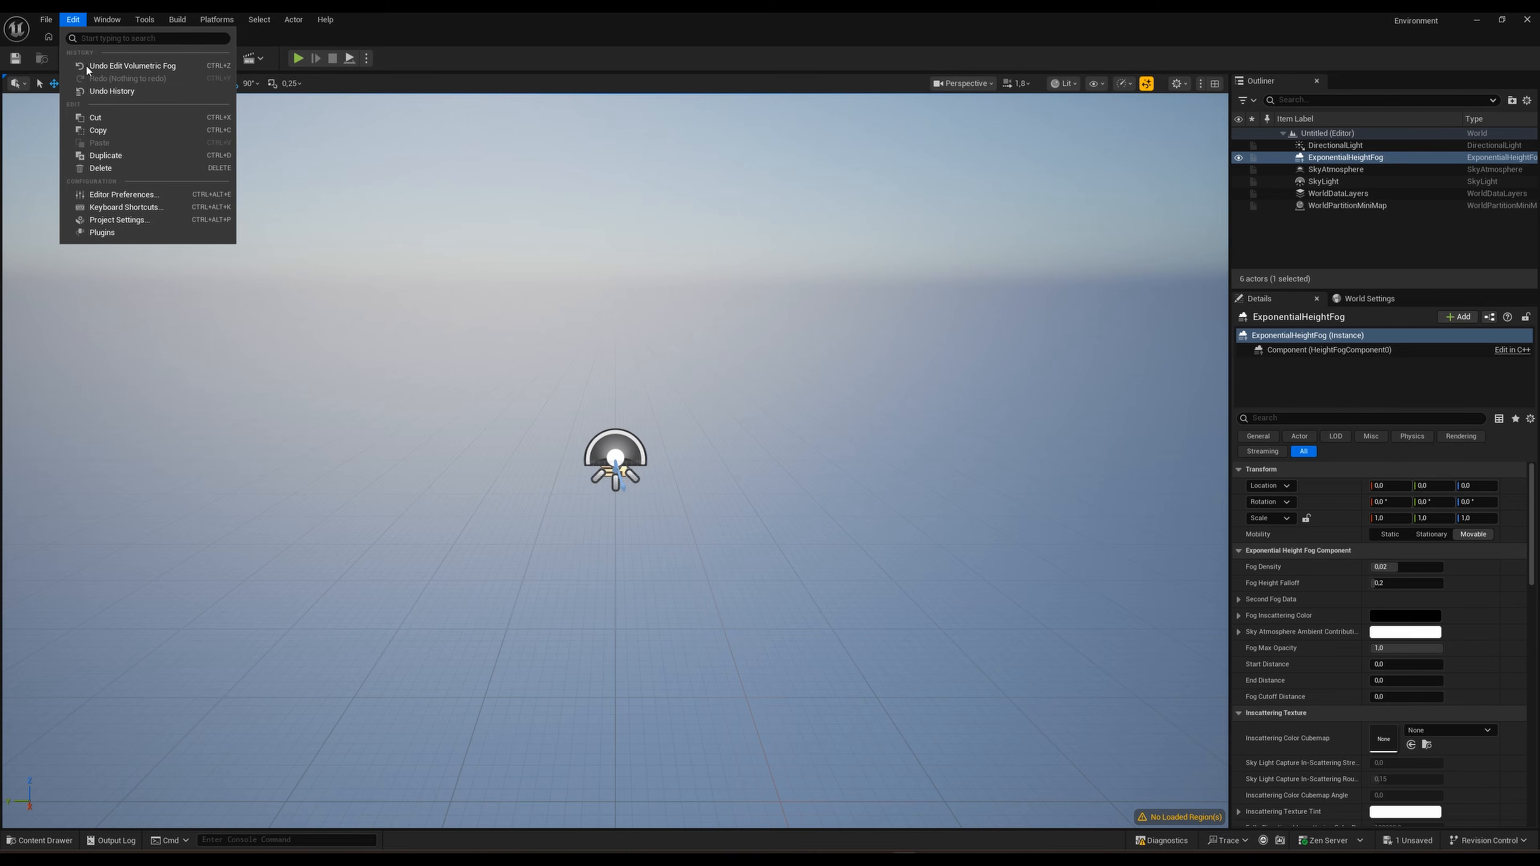
pyautogui.click(110, 231)
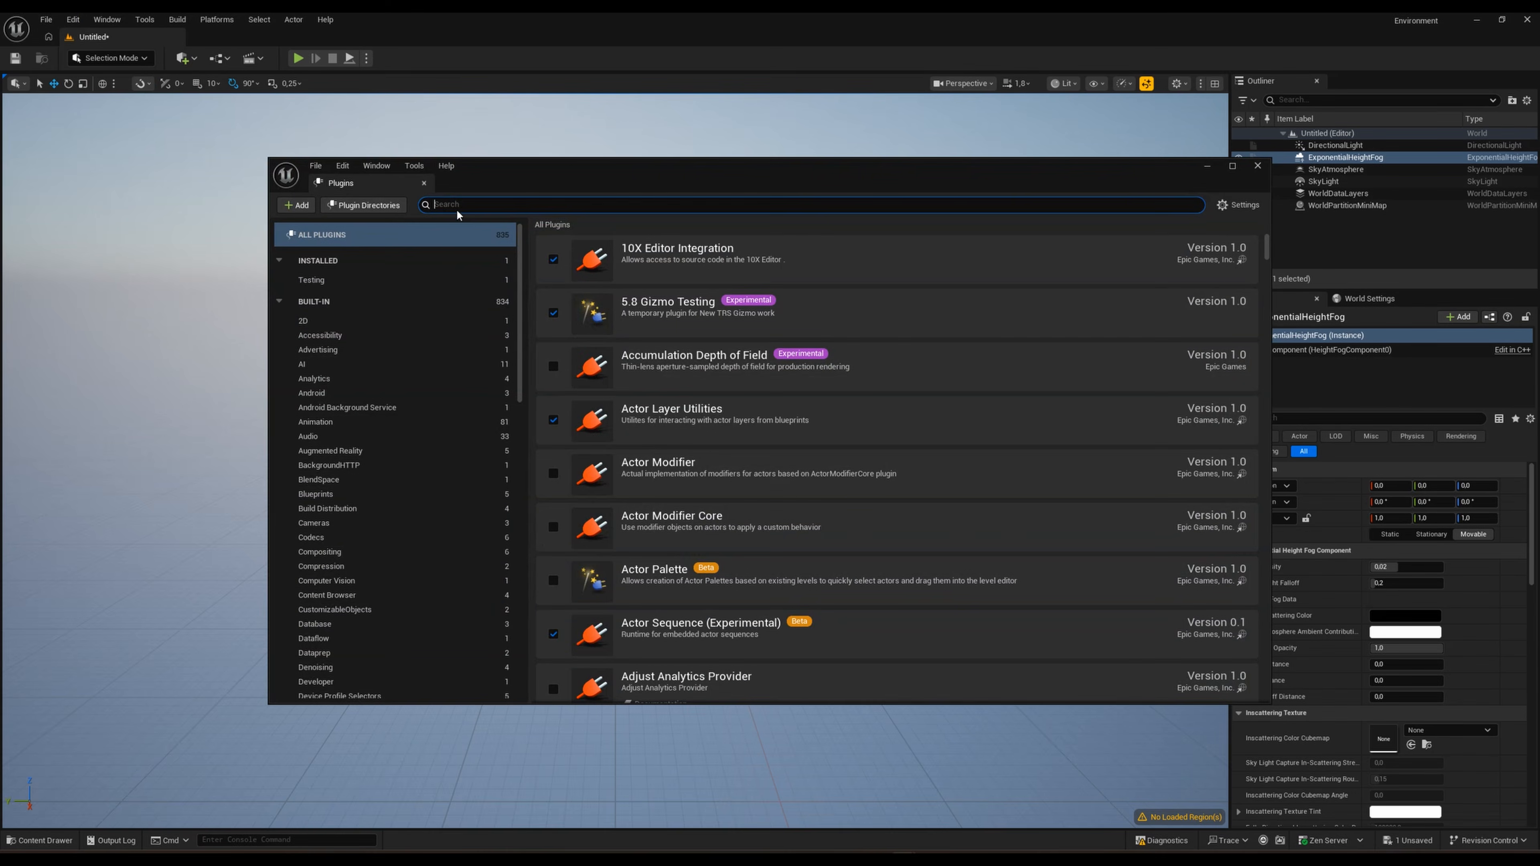
pyautogui.write('mesh terrain')
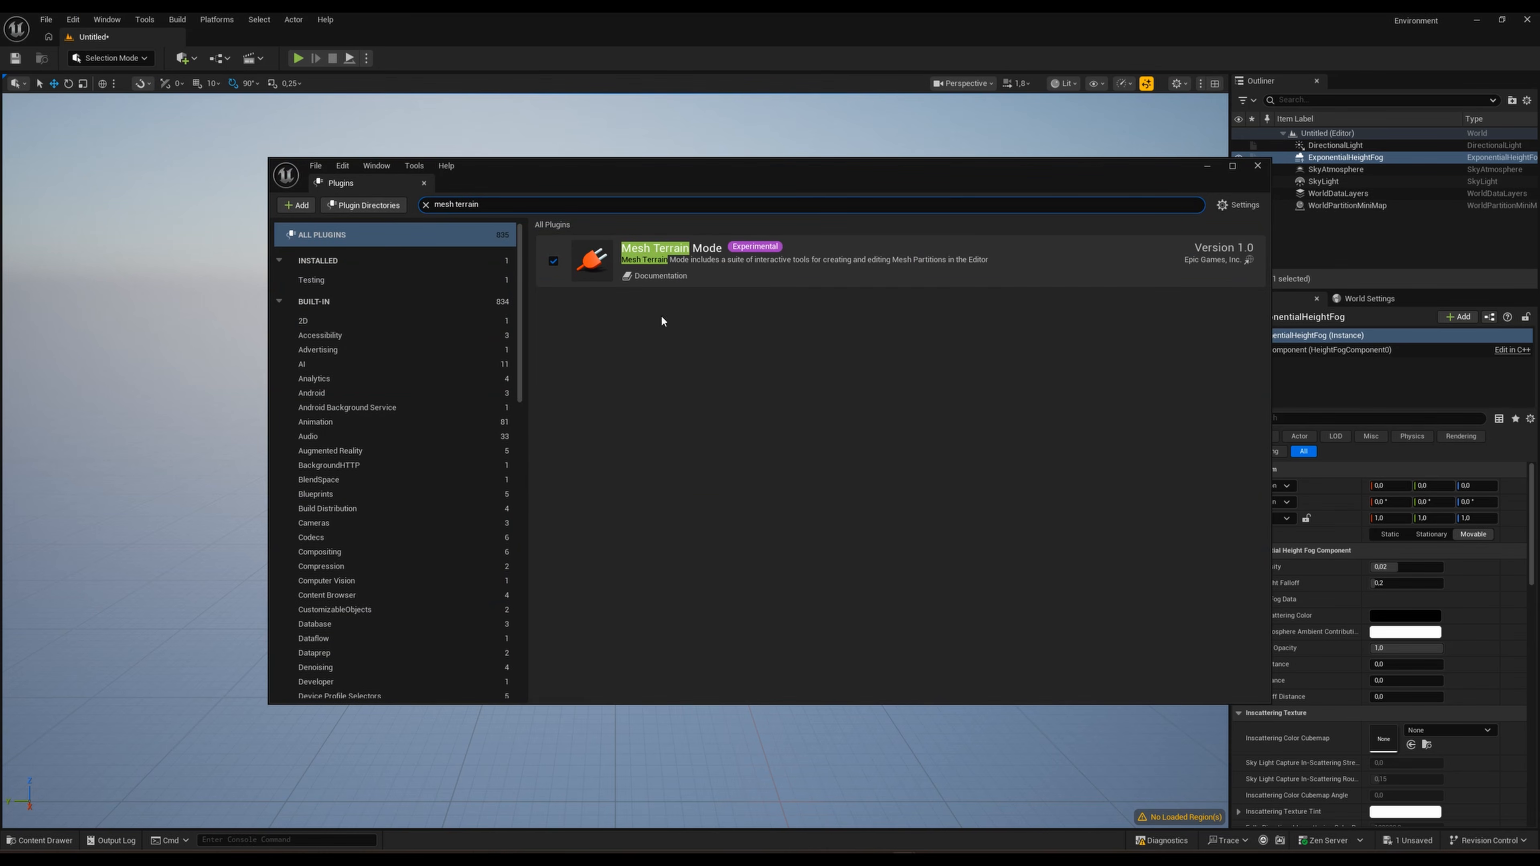
pyautogui.click(1256, 166)
# Step: Save the level in the ThirdPerson folder as Lvl_ThirdPerson, replacing the existing level
pyautogui.click(45, 20)
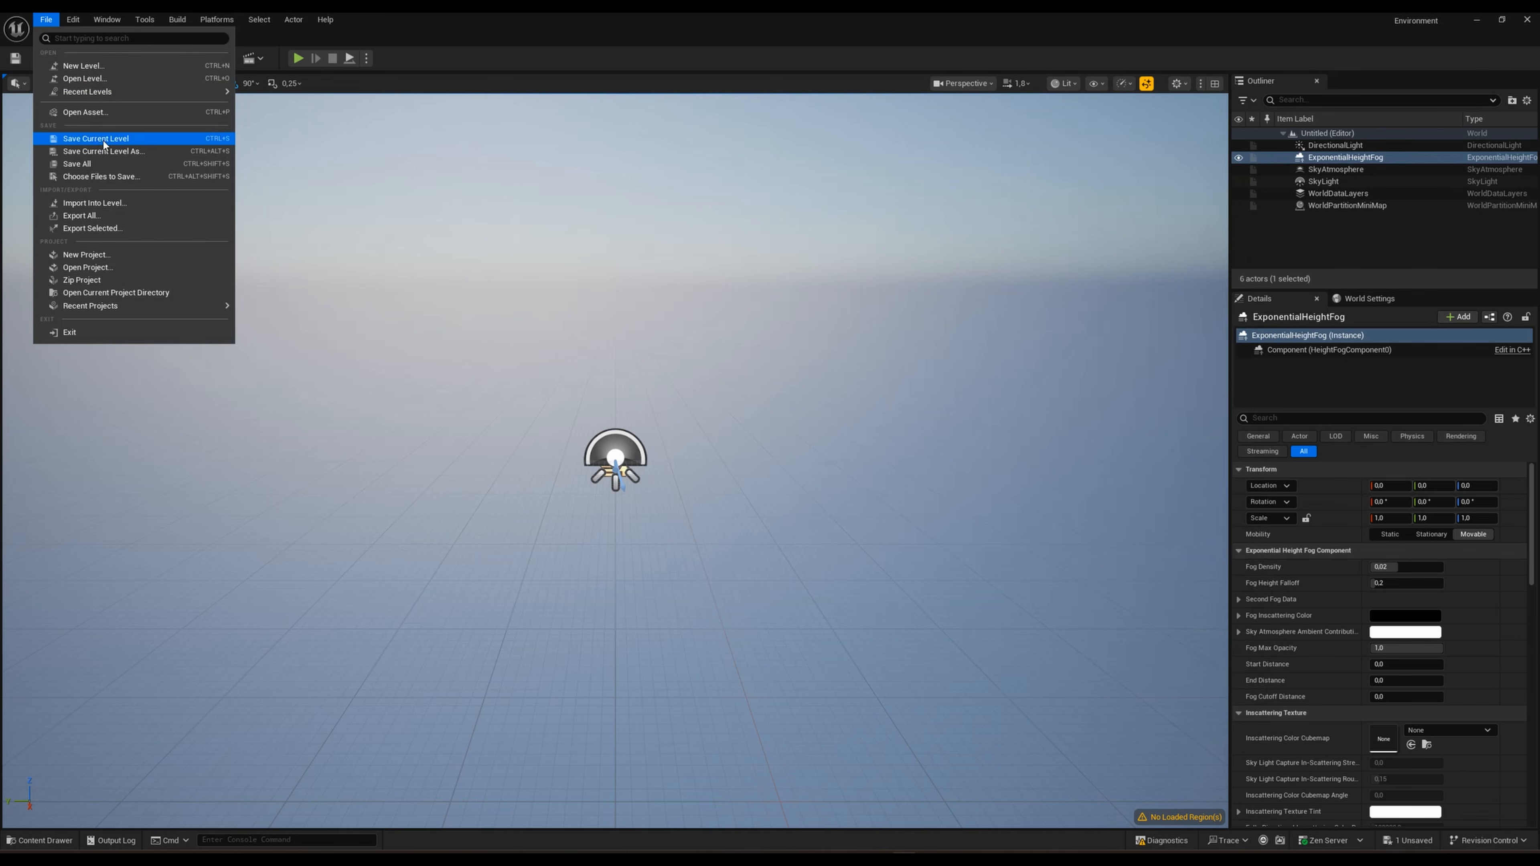
pyautogui.click(122, 151)
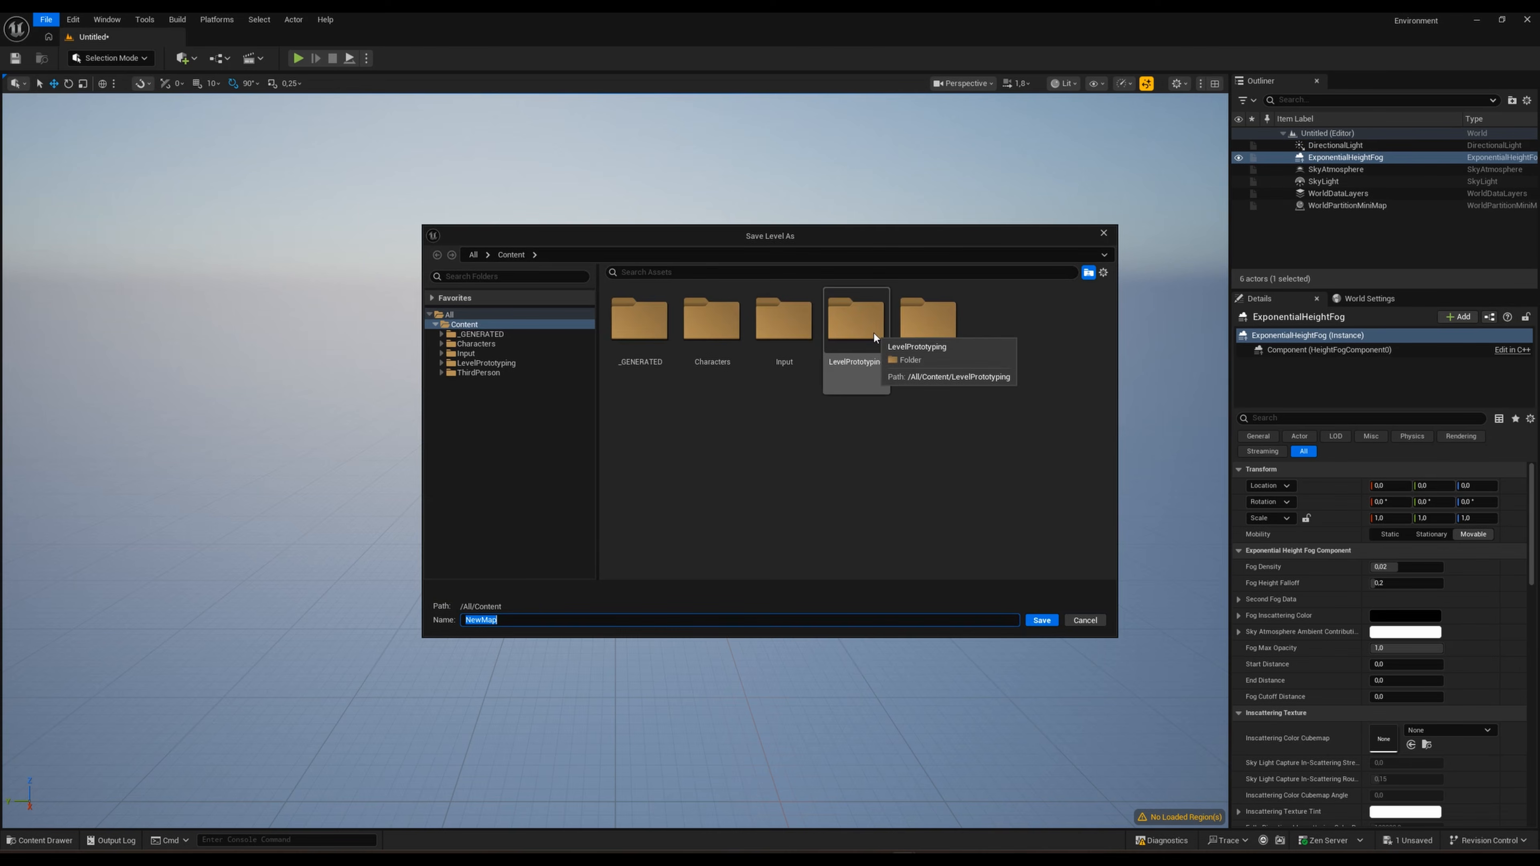
pyautogui.doubleClick(939, 332)
pyautogui.click(735, 334)
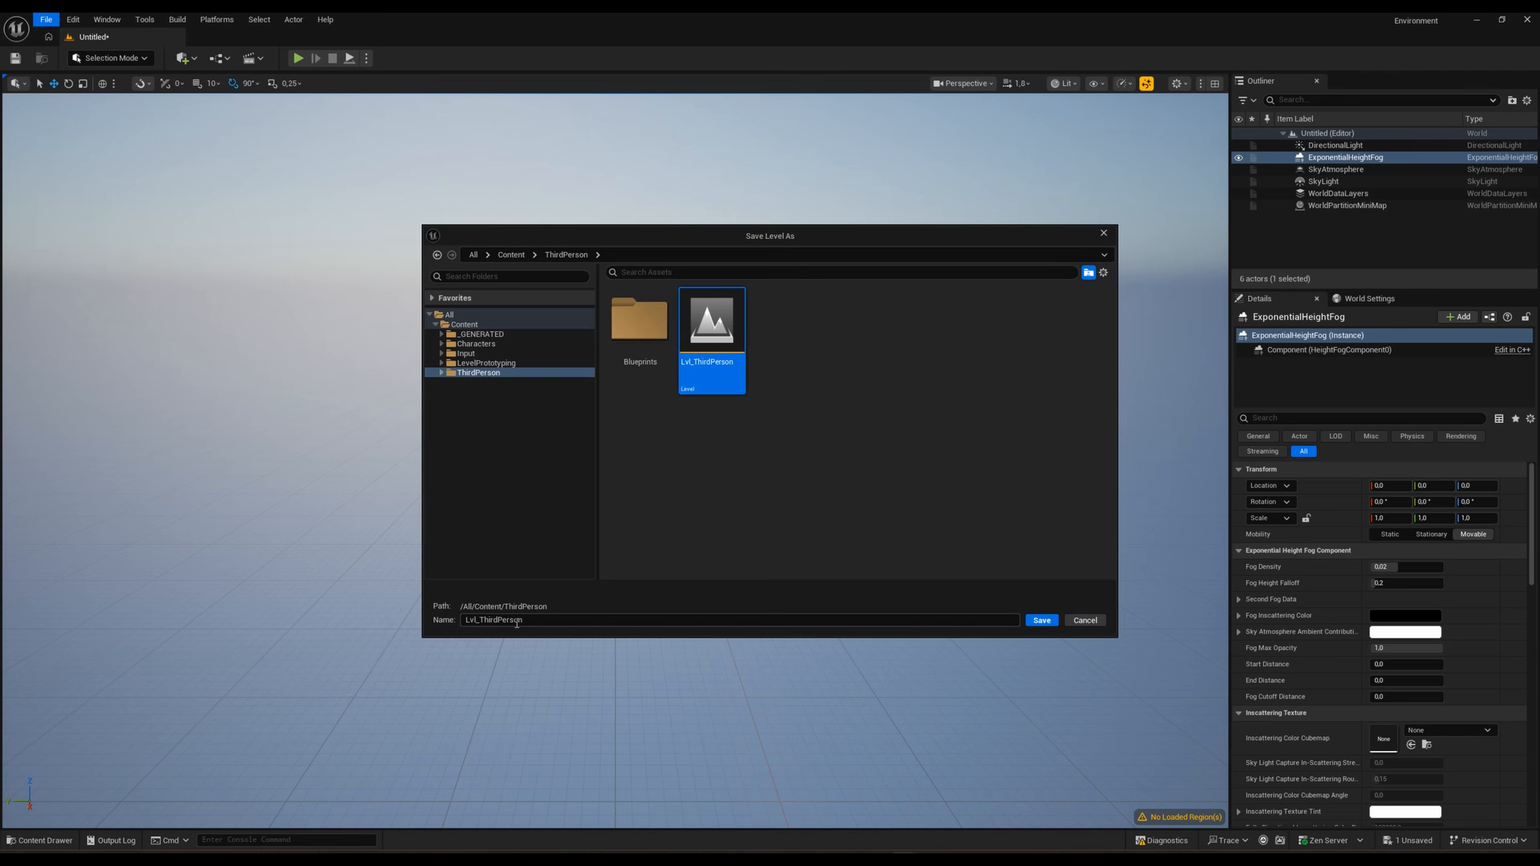
pyautogui.click(1043, 621)
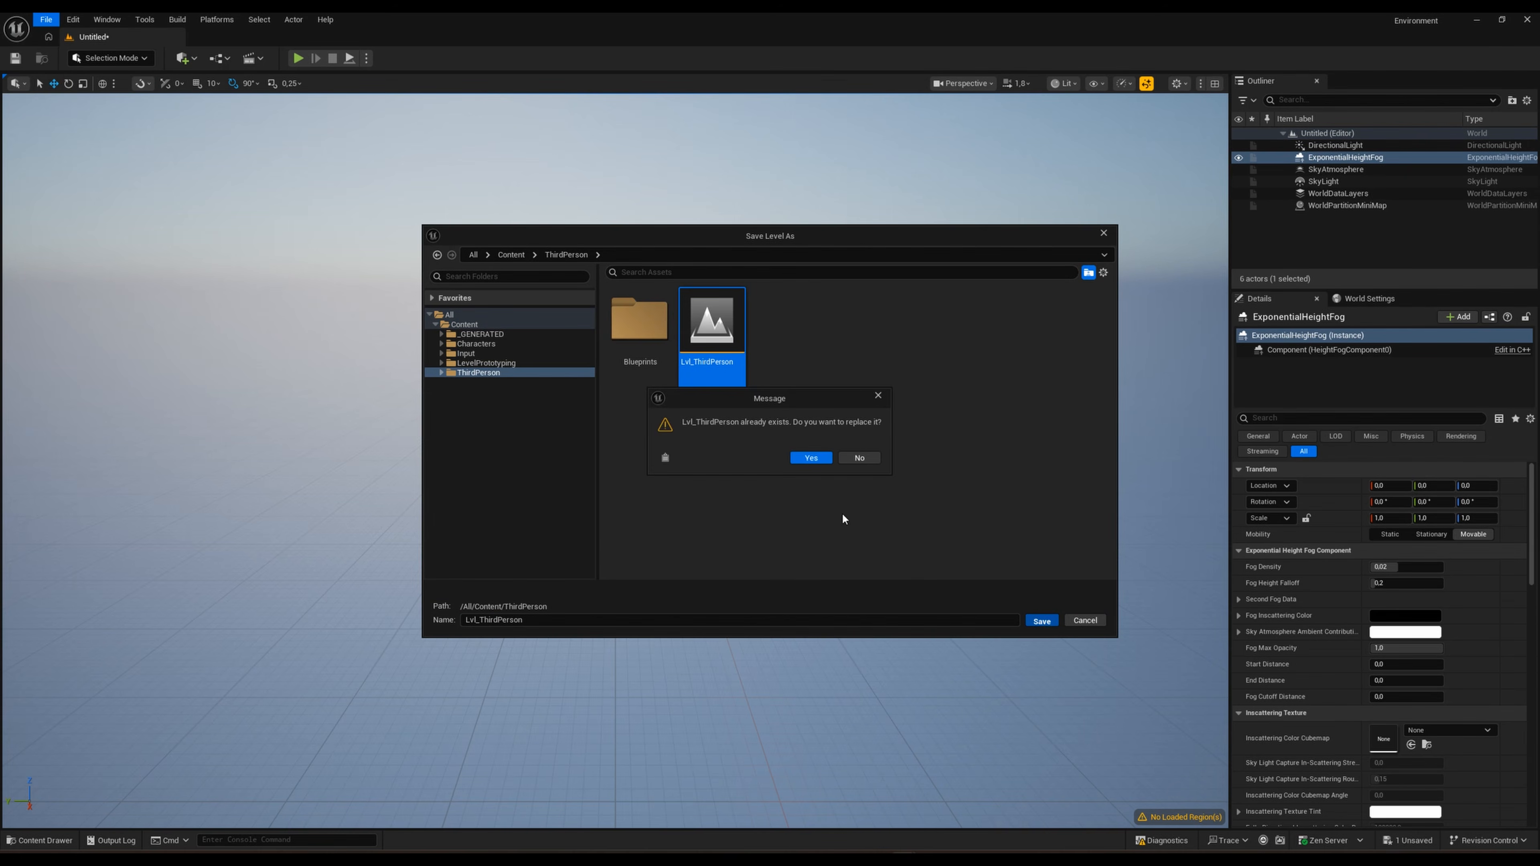
pyautogui.click(811, 458)
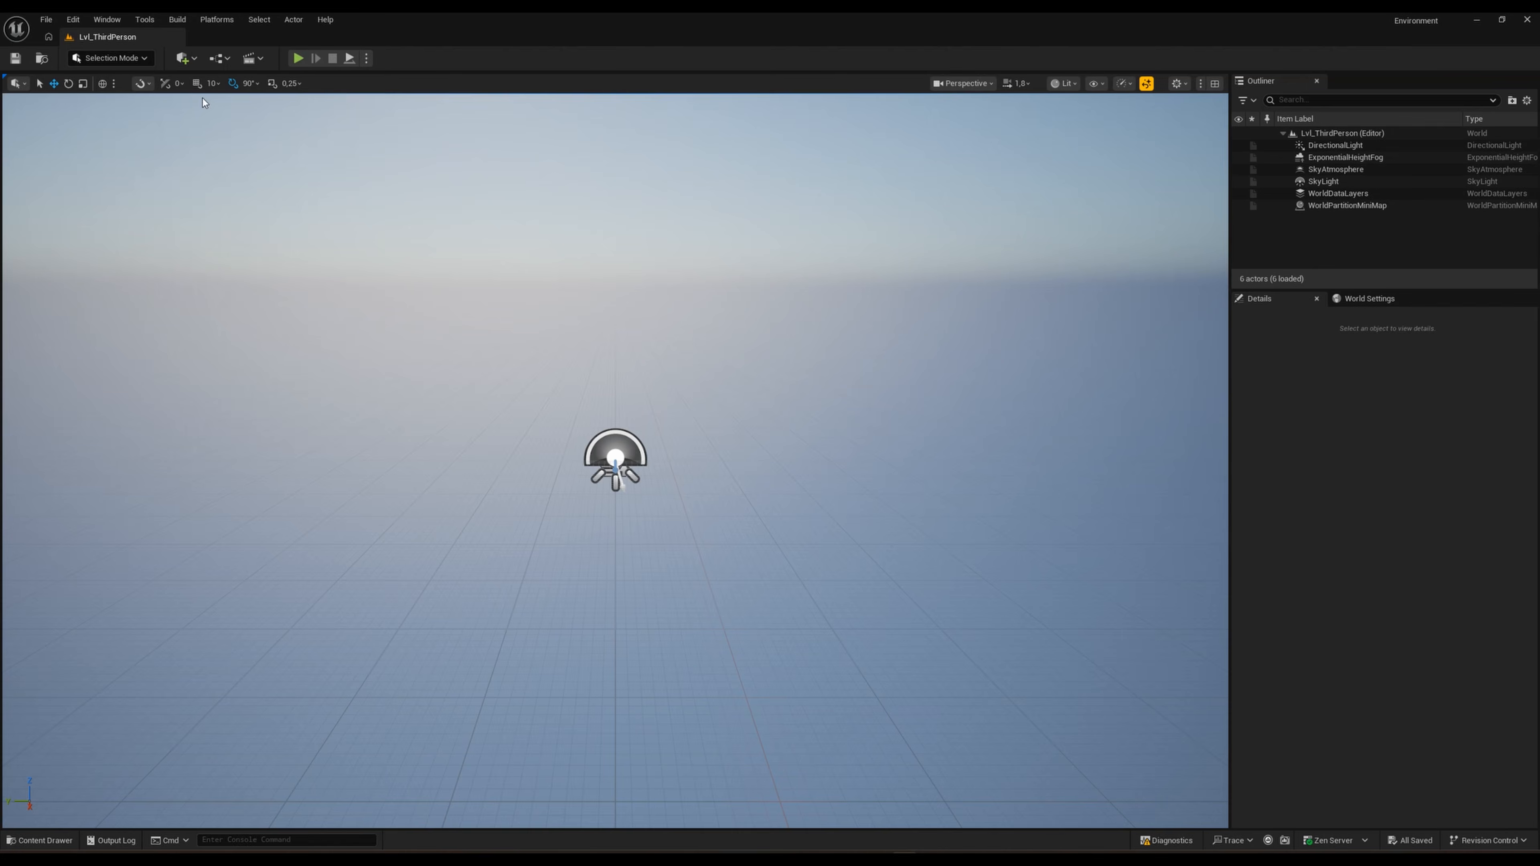
# Step: Switch the editor from Selection Mode to Mesh Terrain Mode
pyautogui.click(137, 57)
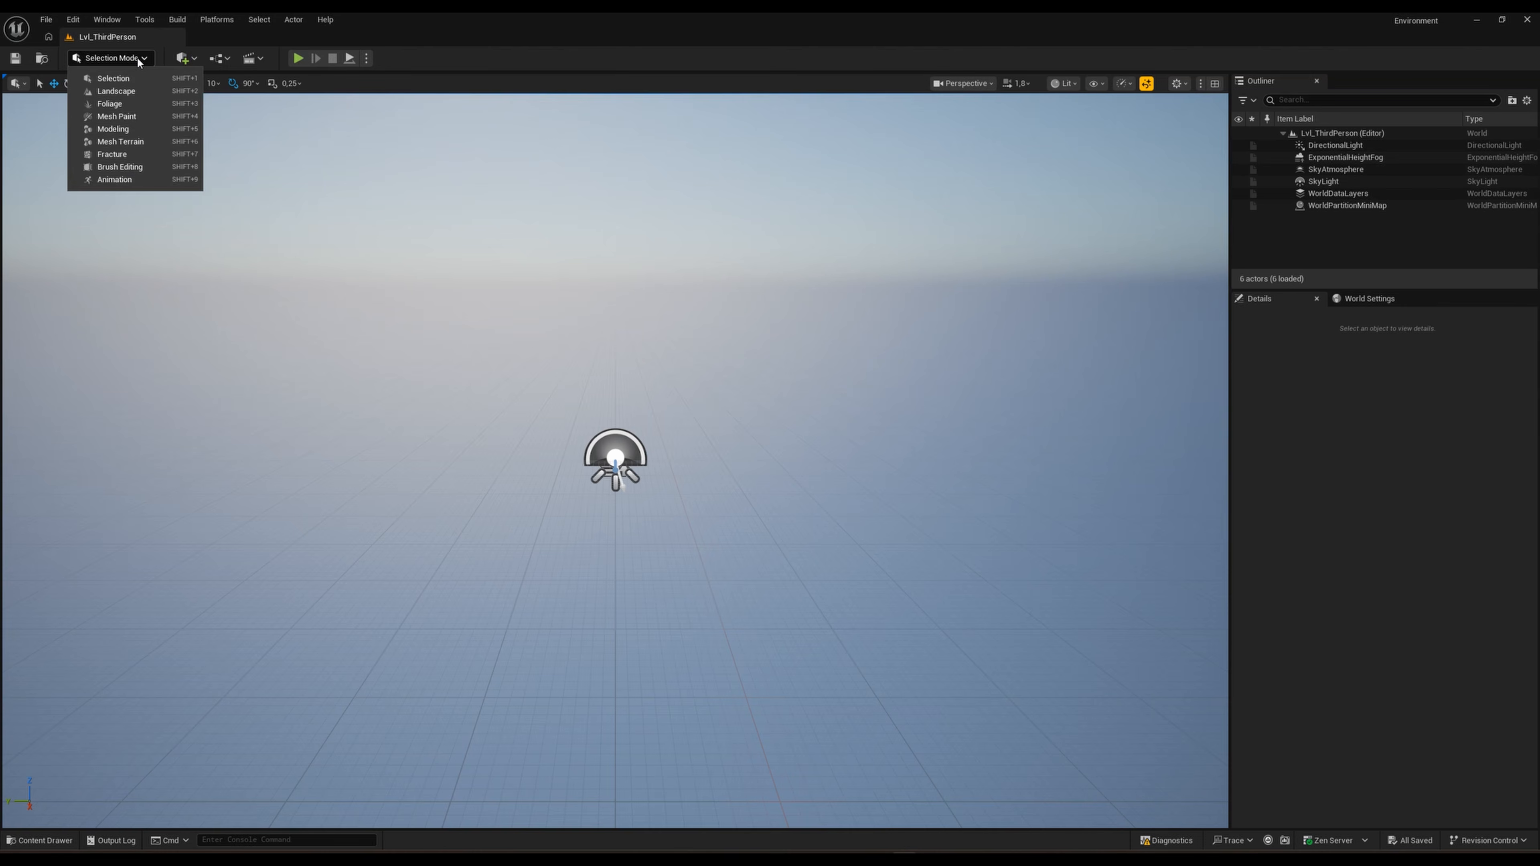
pyautogui.click(122, 142)
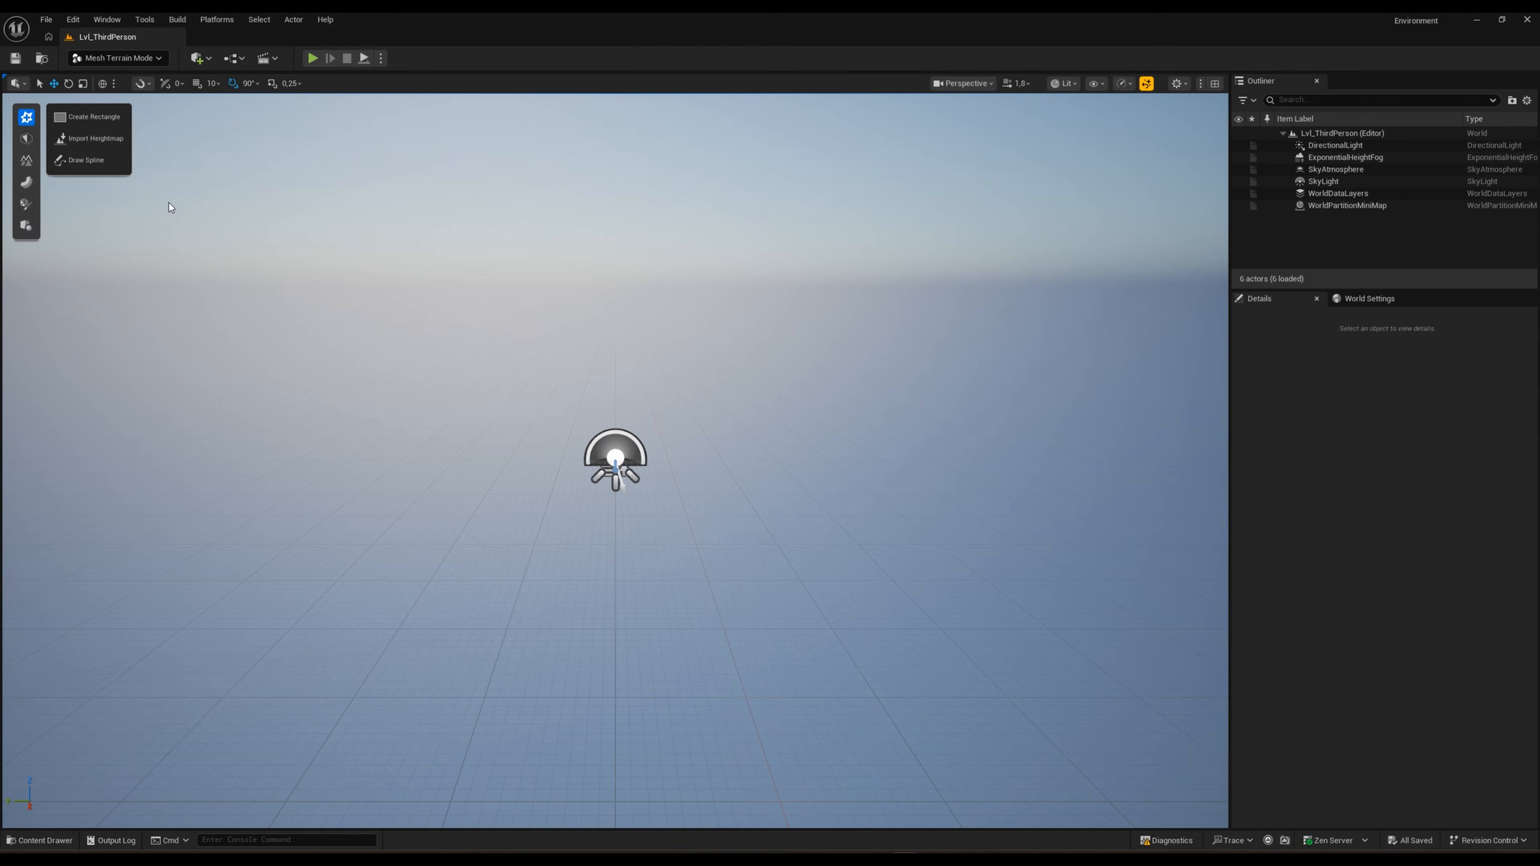
pyautogui.scroll(3, 553, 477)
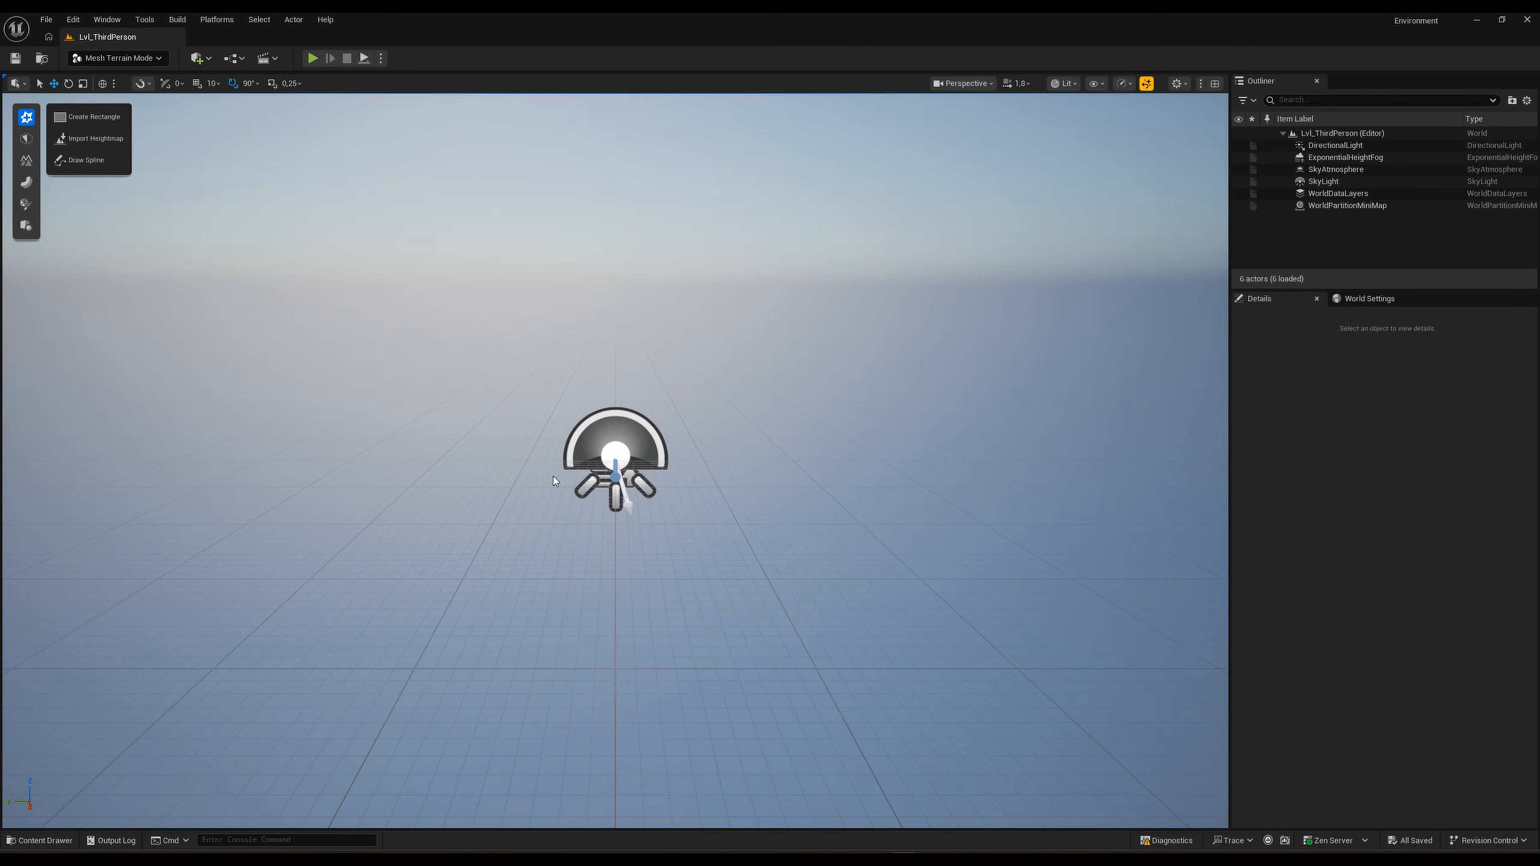
# Step: Create a rectangular MegaMesh terrain at the origin with a size of 1000 by 1000
pyautogui.click(95, 115)
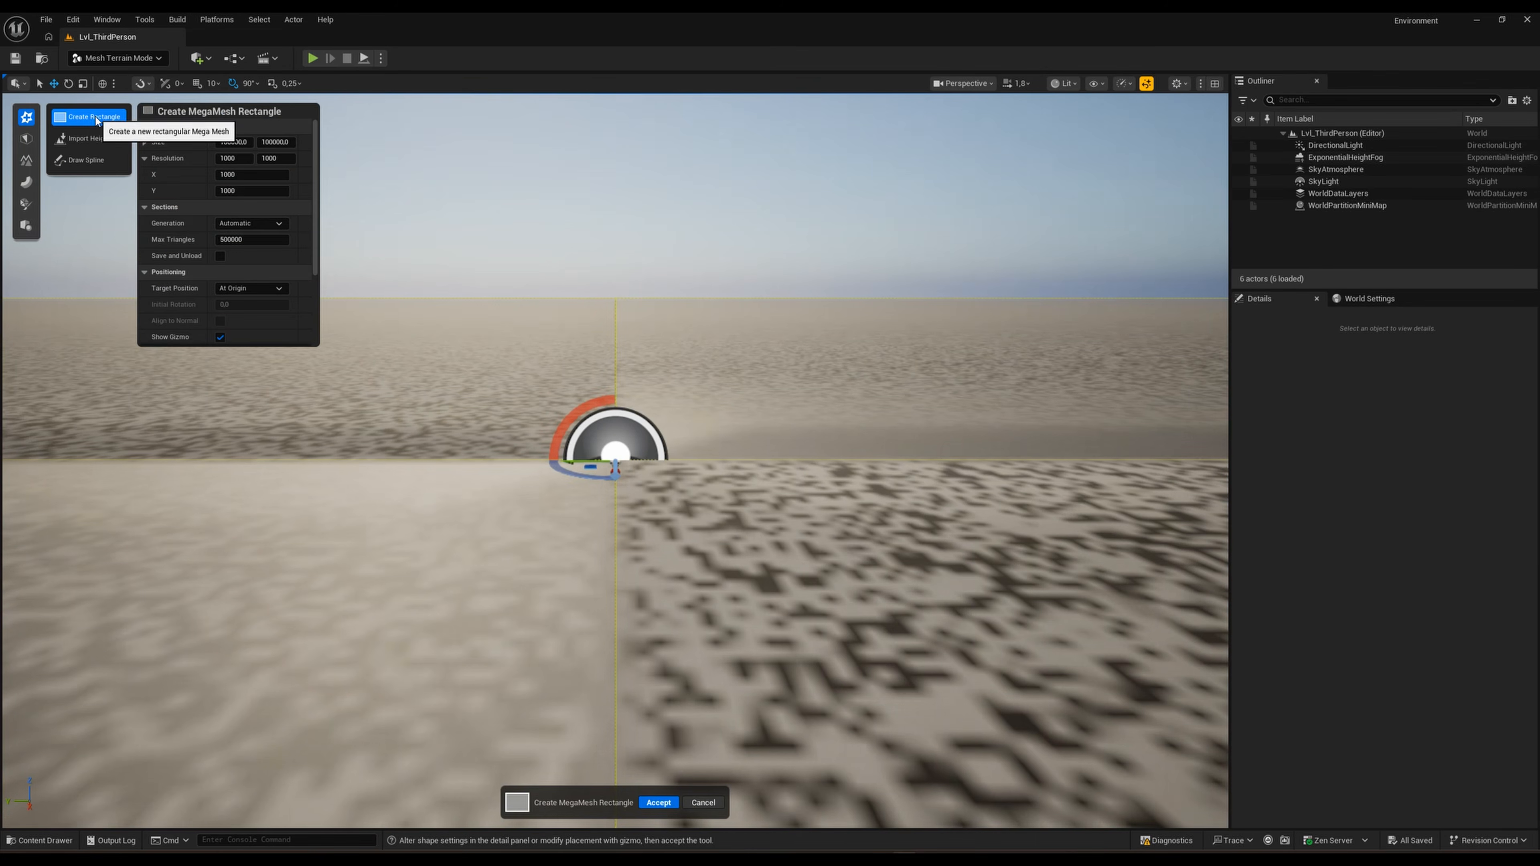
pyautogui.scroll(-3, 624, 466)
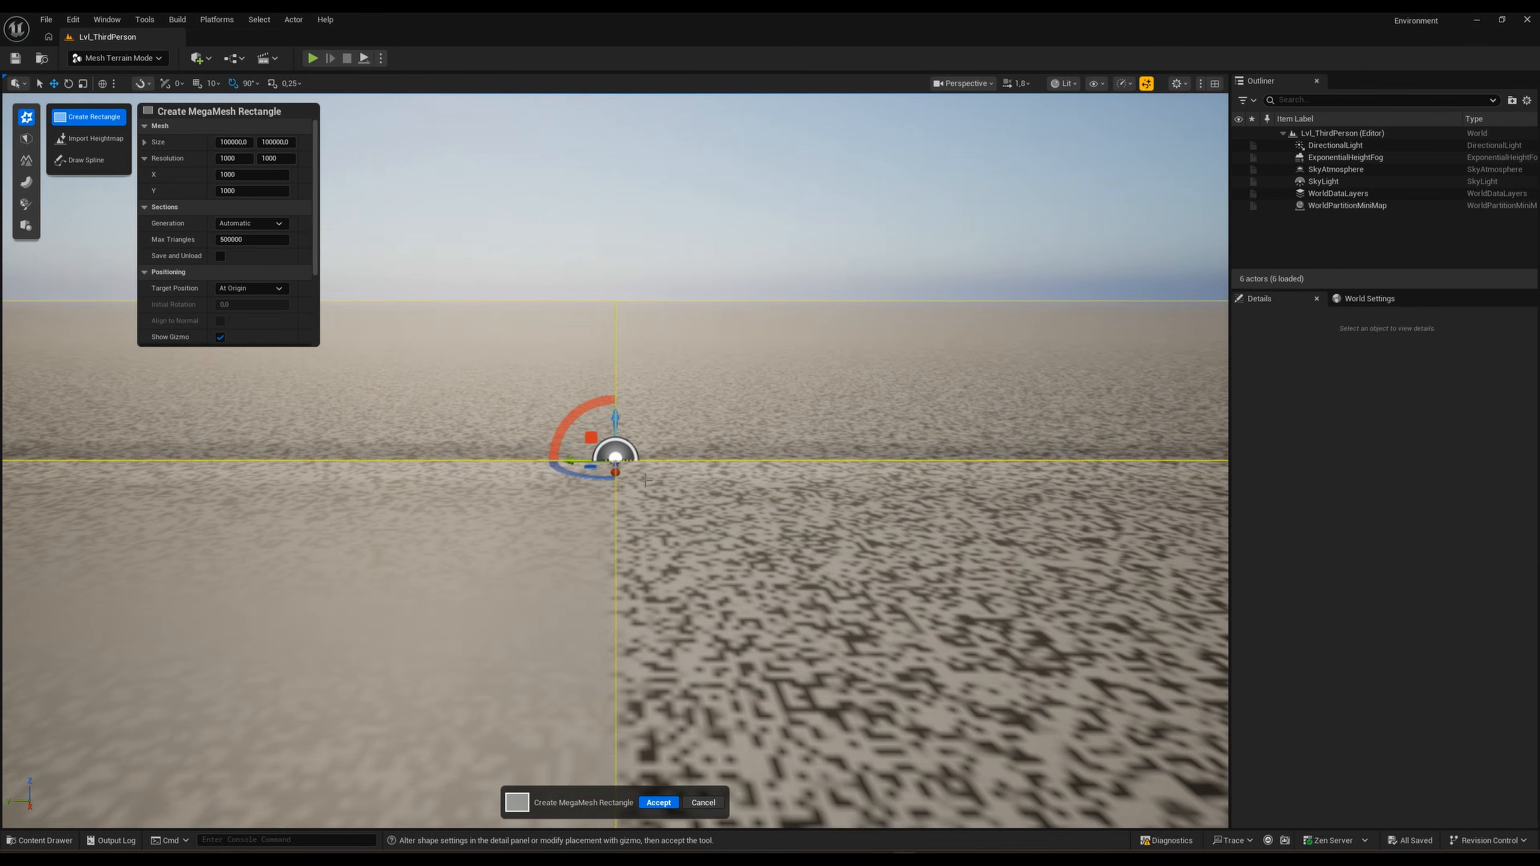
pyautogui.scroll(-5, 646, 480)
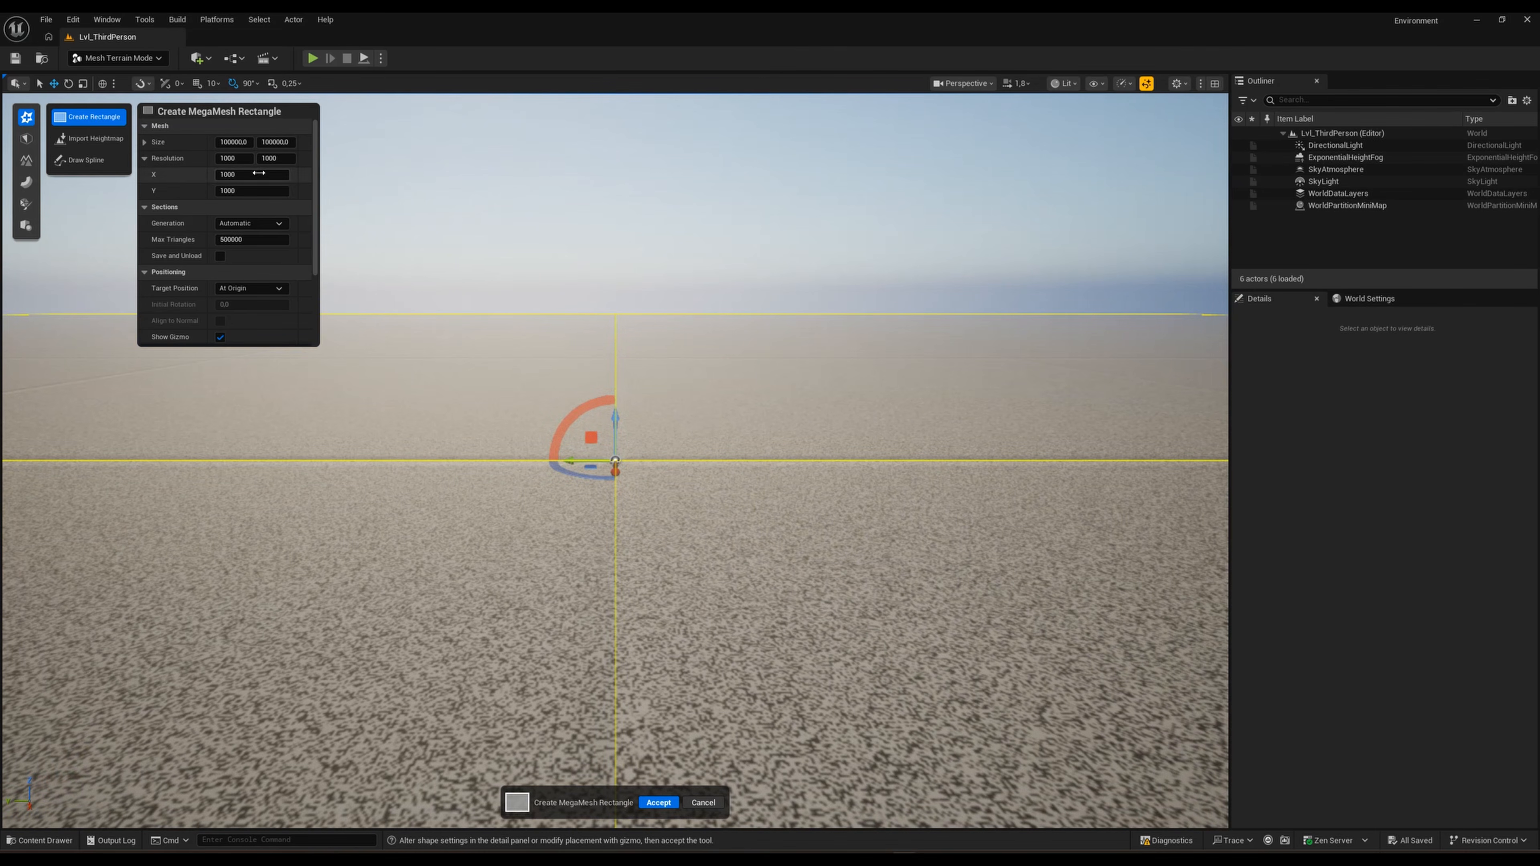
pyautogui.click(232, 142)
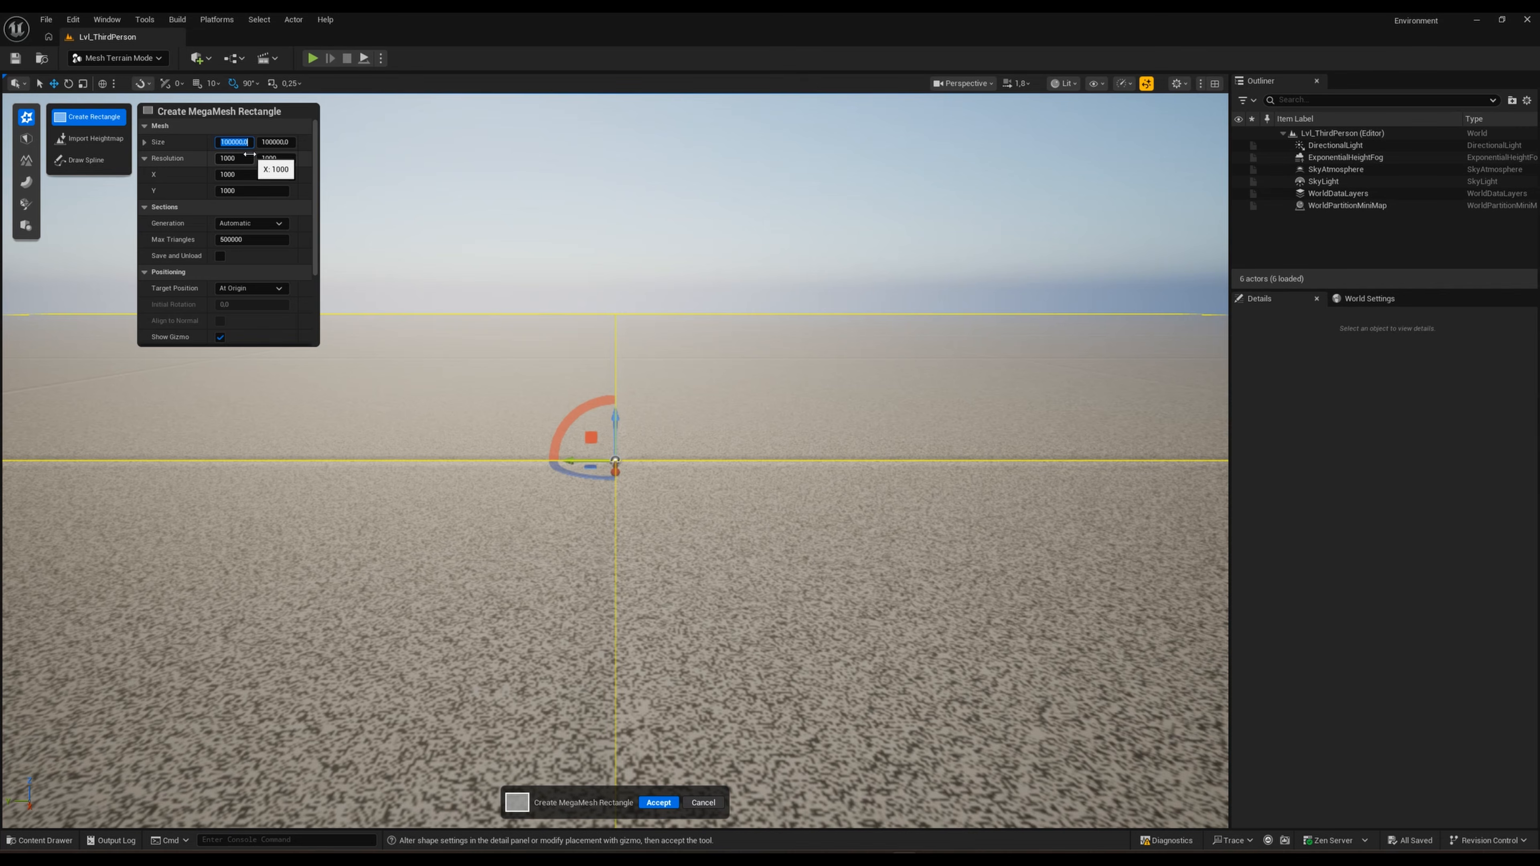
pyautogui.write('1000')
pyautogui.press('Tab')
pyautogui.write('1000')
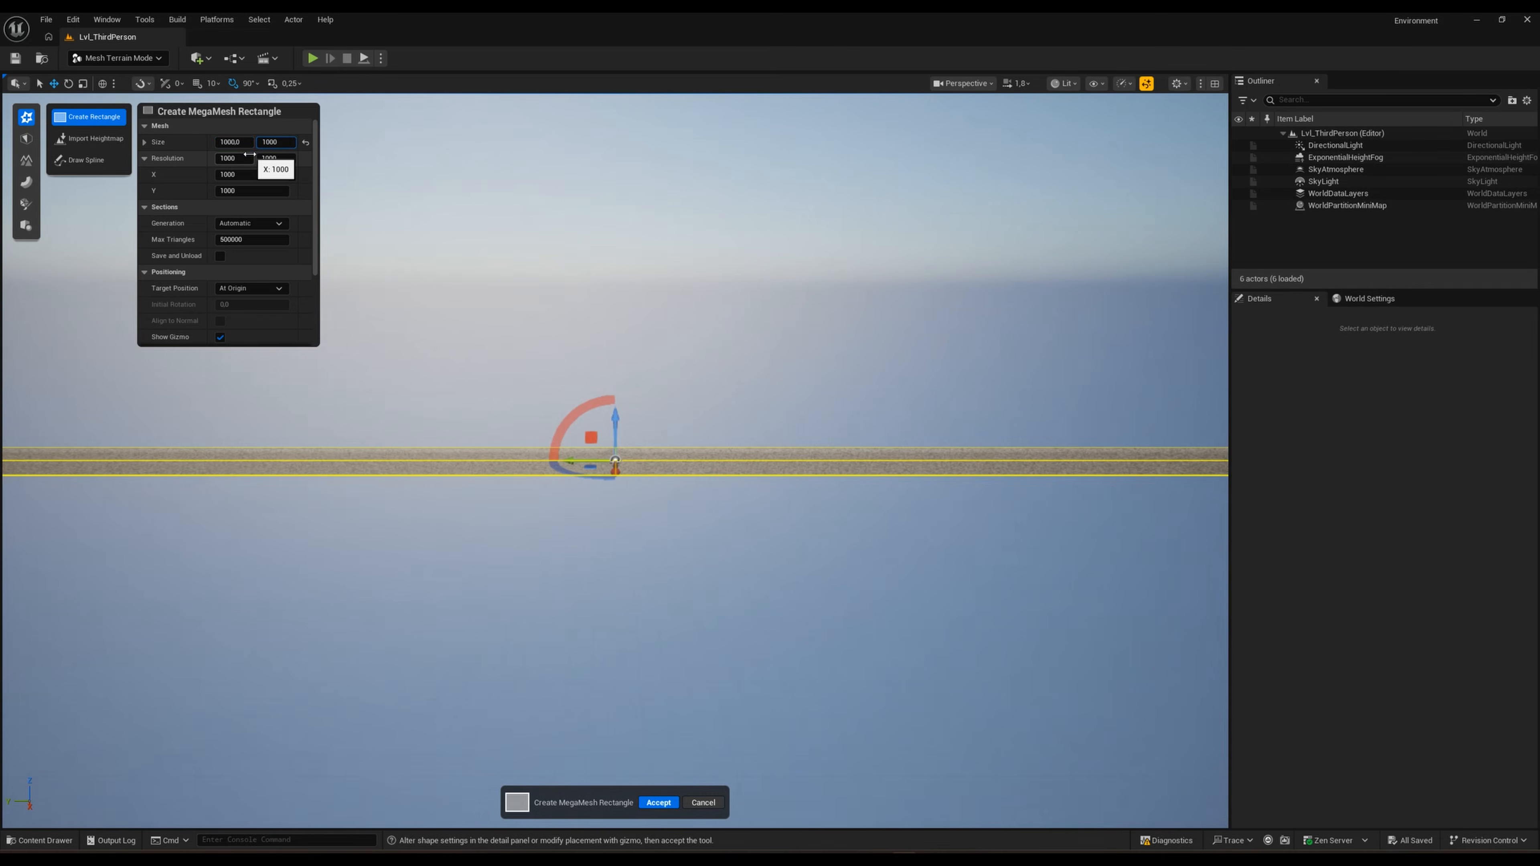
pyautogui.press('Tab')
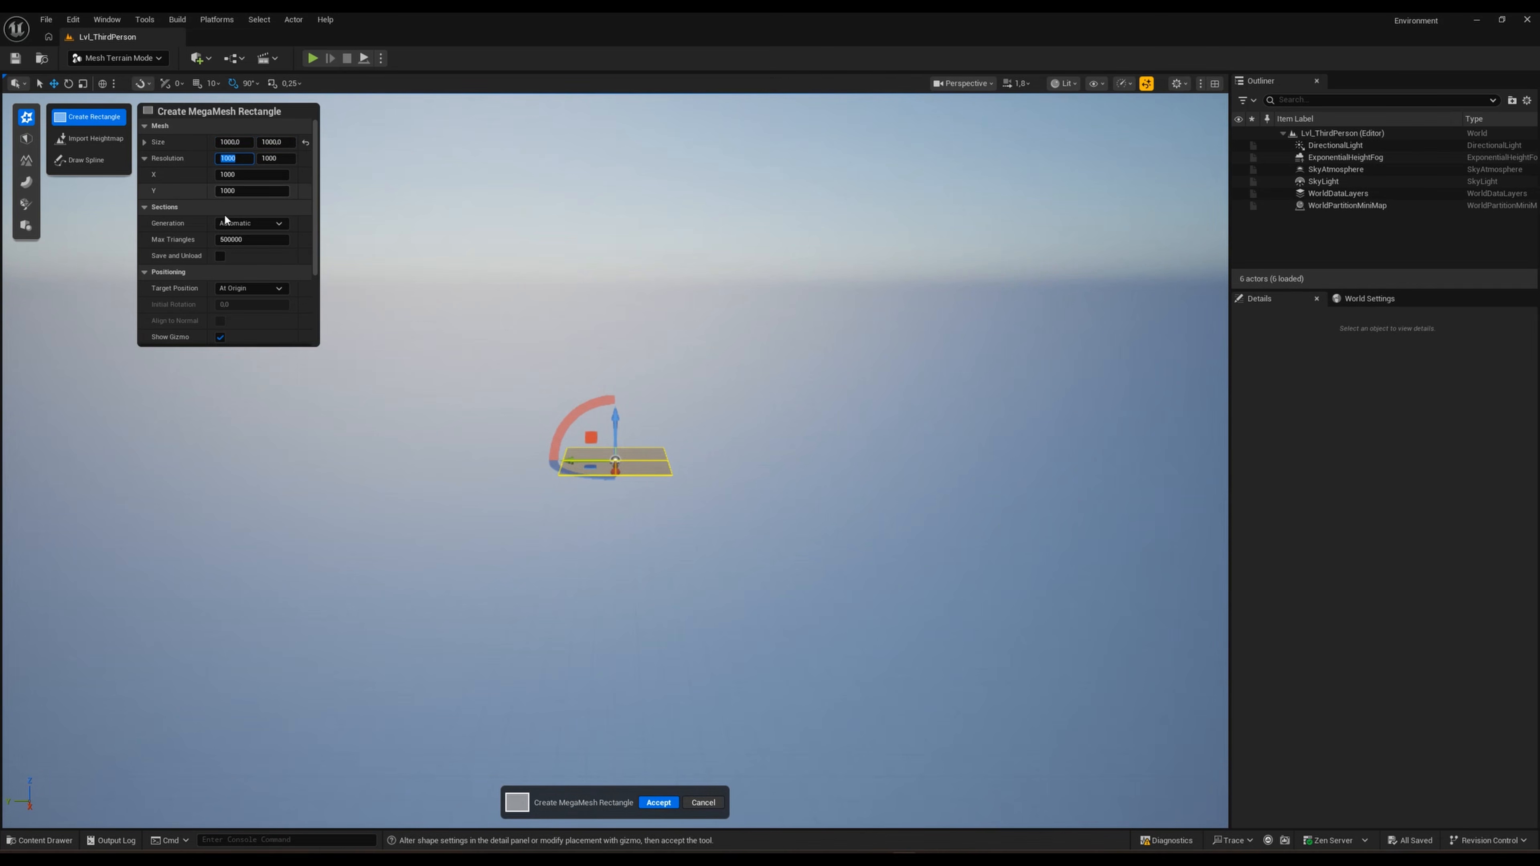
pyautogui.click(661, 802)
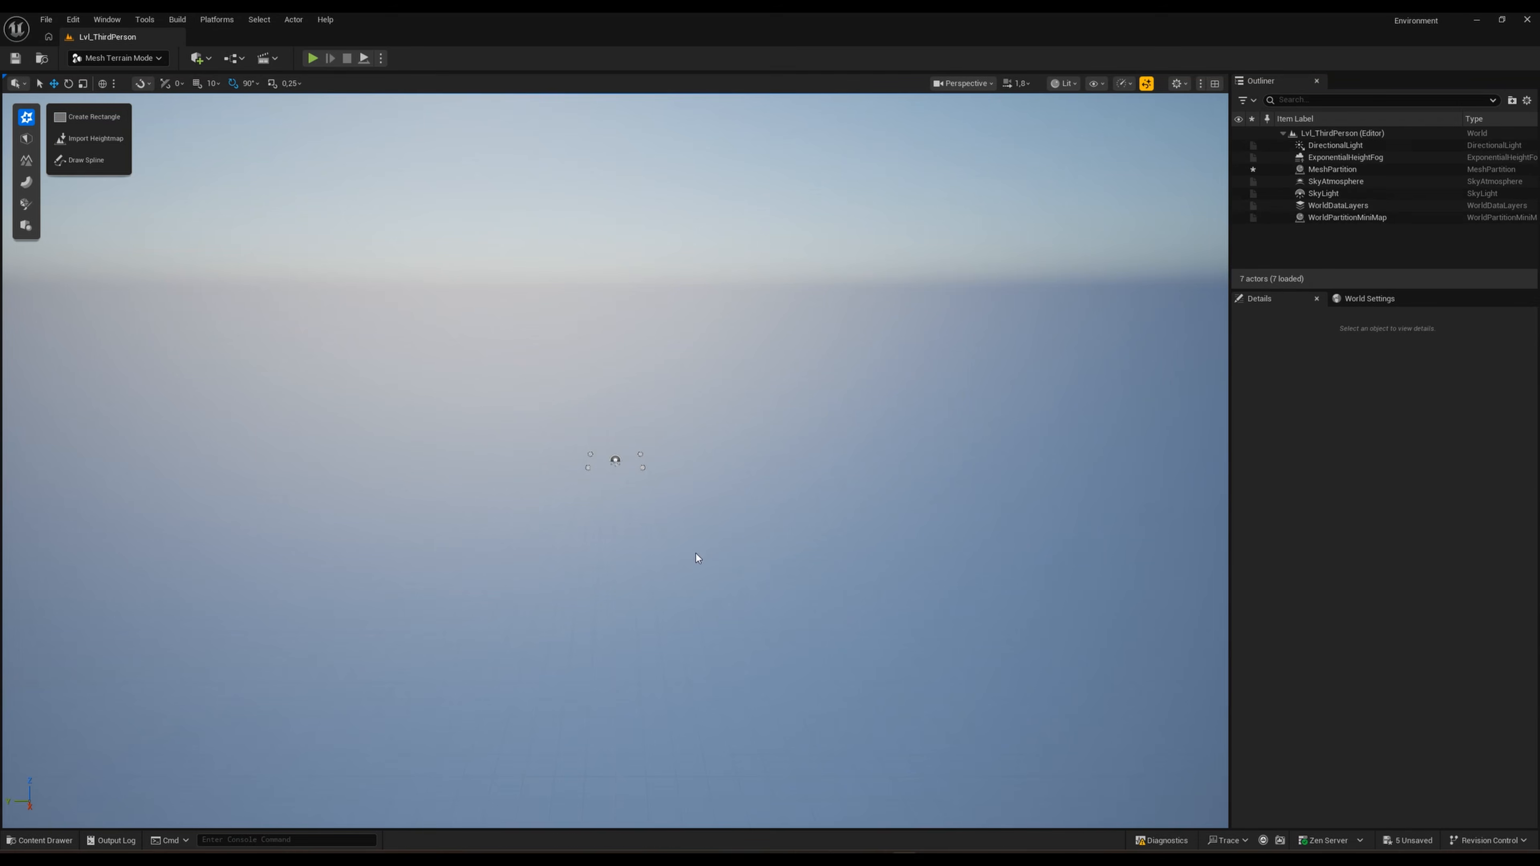
# Step: Focus on the MeshPartition actor and examine the terrain surface up close from an angle
pyautogui.doubleClick(1346, 167)
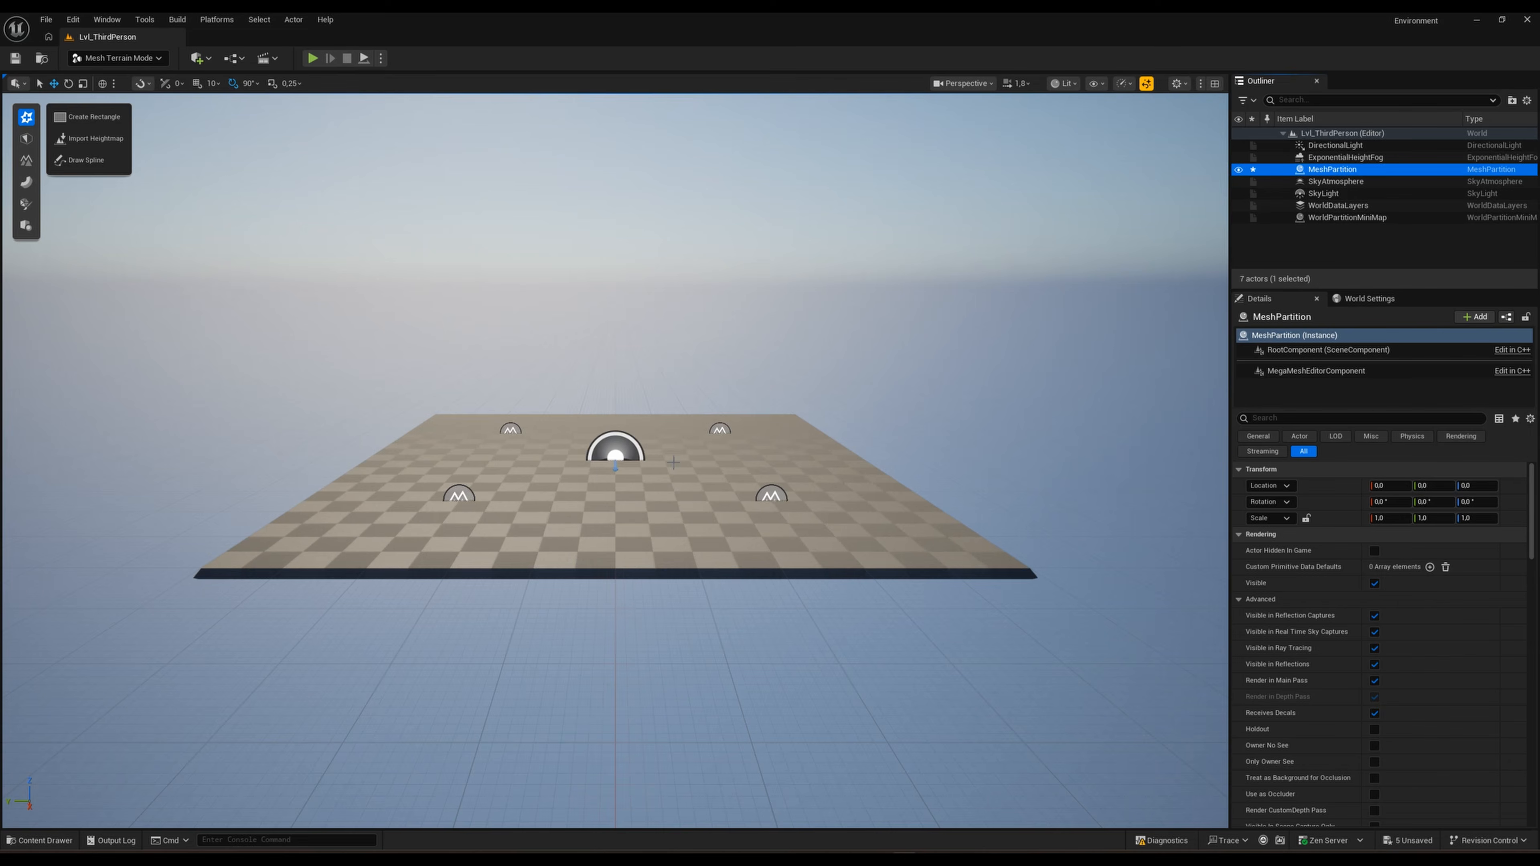
pyautogui.press('w')
pyautogui.moveTo(673, 463); pyautogui.dragTo(598, 474, button='right')
pyautogui.press('s')
pyautogui.press('q')
pyautogui.scroll(-6, 588, 464)
pyautogui.press('w')
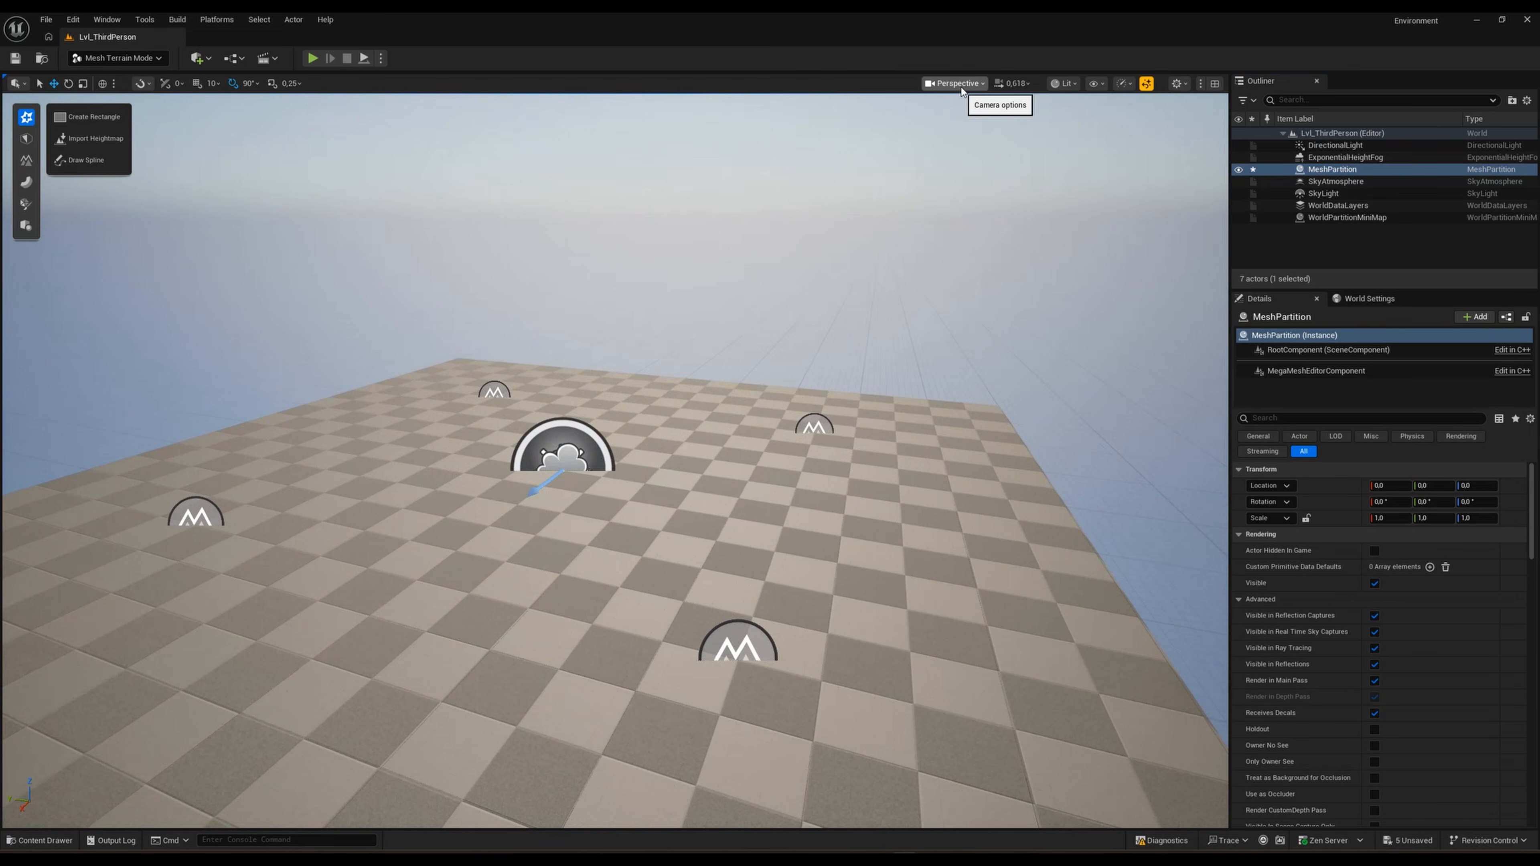
# Step: Measure the terrain's side lengths in the Top view and return to the Perspective view
pyautogui.click(962, 87)
pyautogui.click(964, 158)
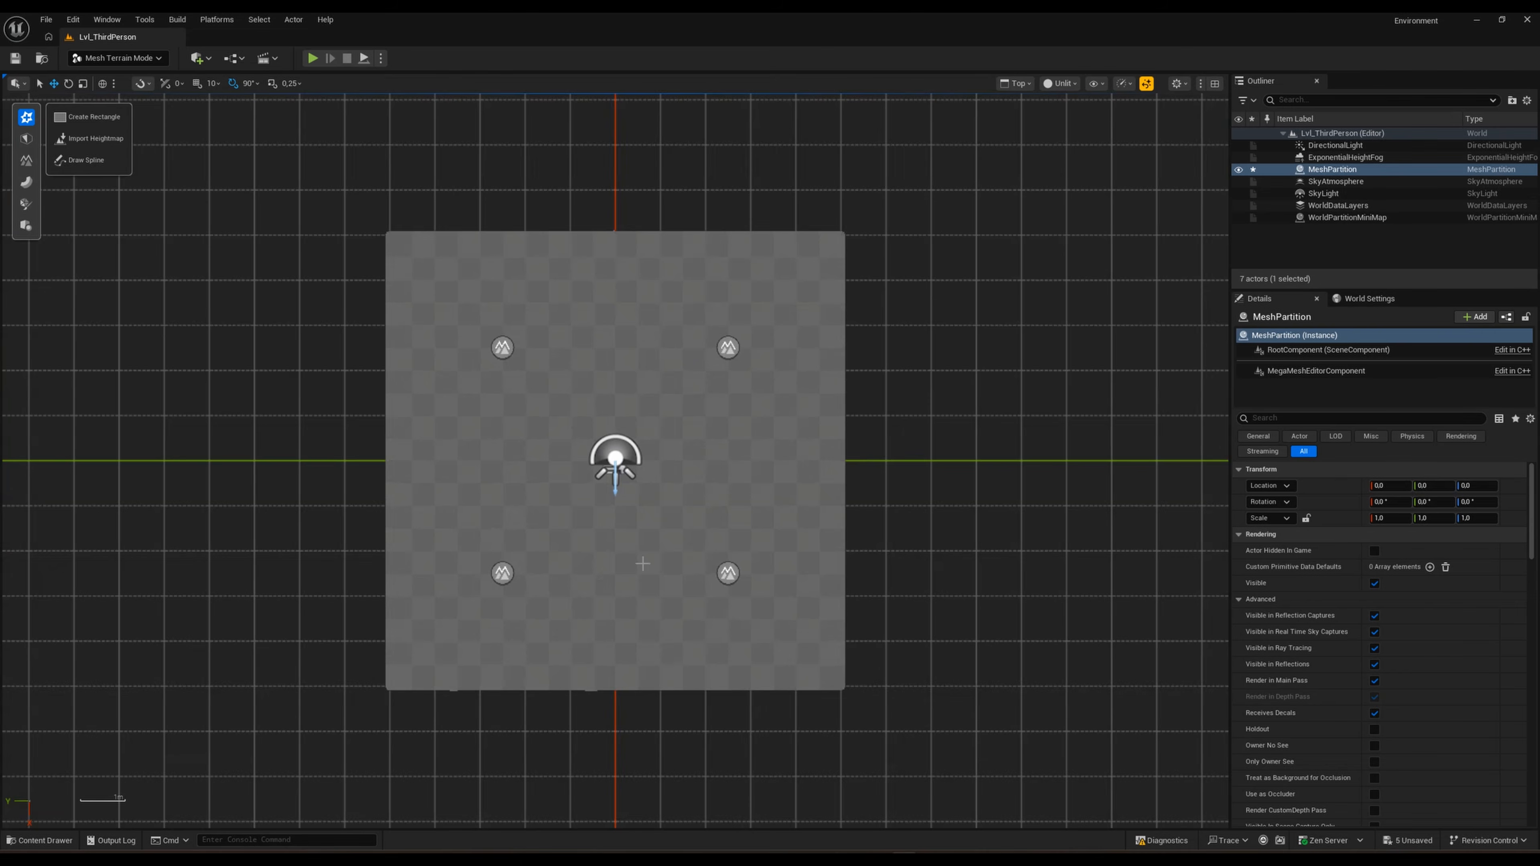
pyautogui.scroll(-1, 351, 654)
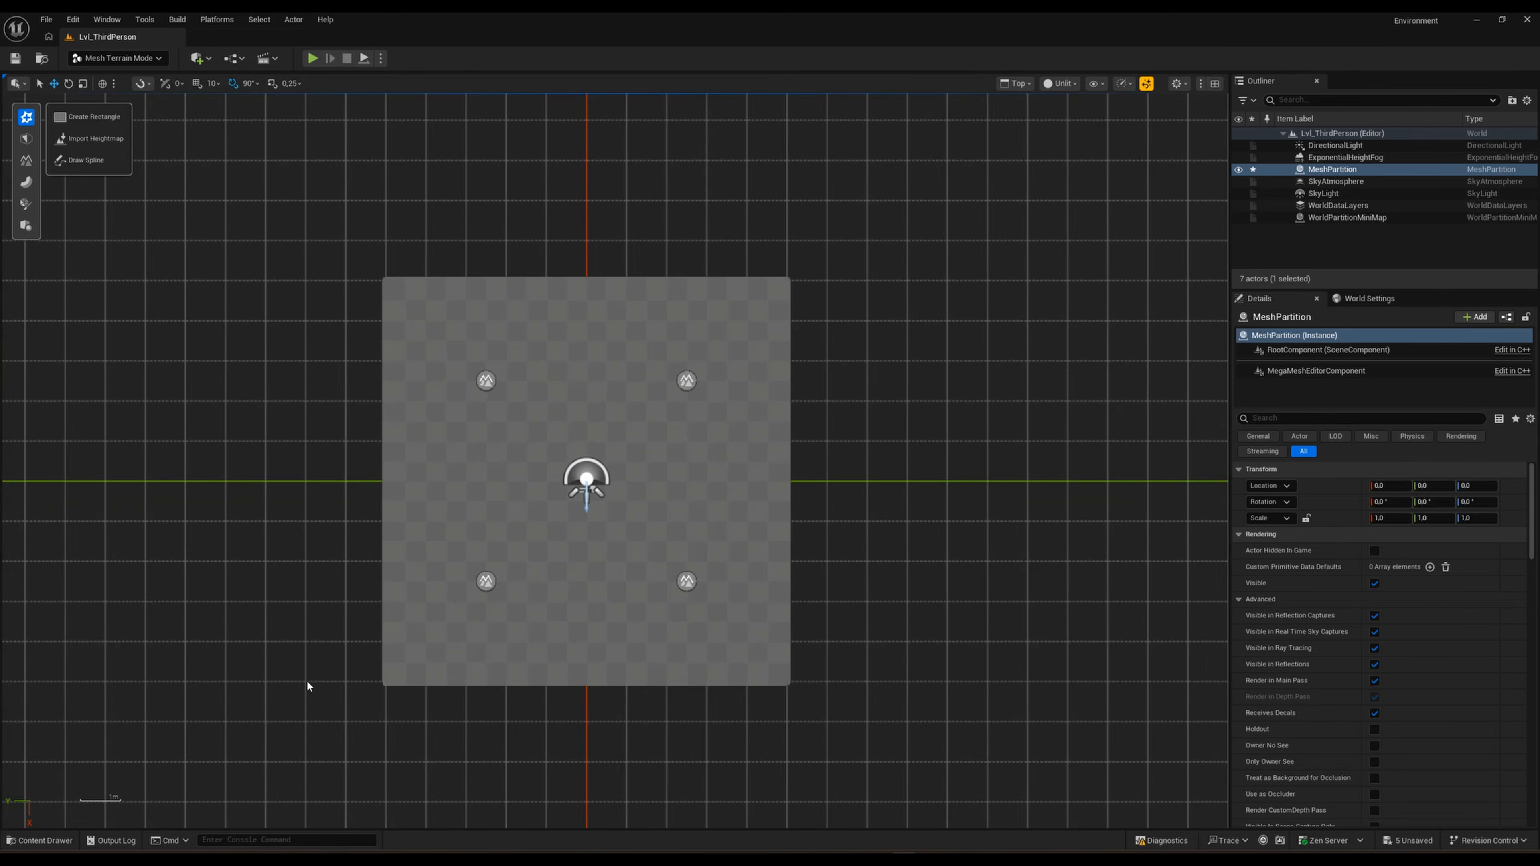
pyautogui.scroll(4, 290, 696)
pyautogui.scroll(-1, 289, 696)
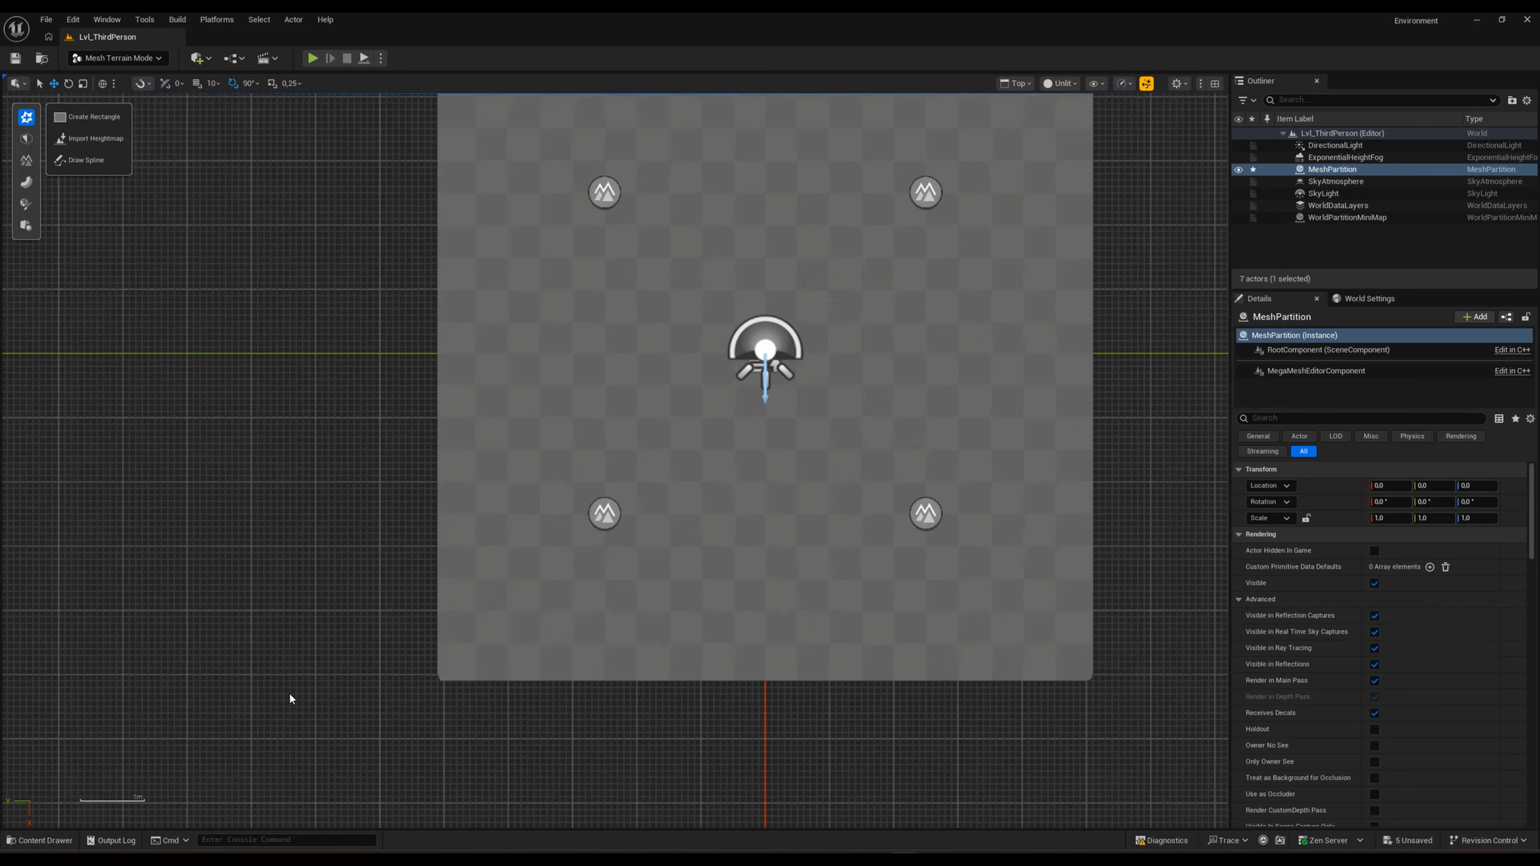
pyautogui.scroll(-2, 290, 694)
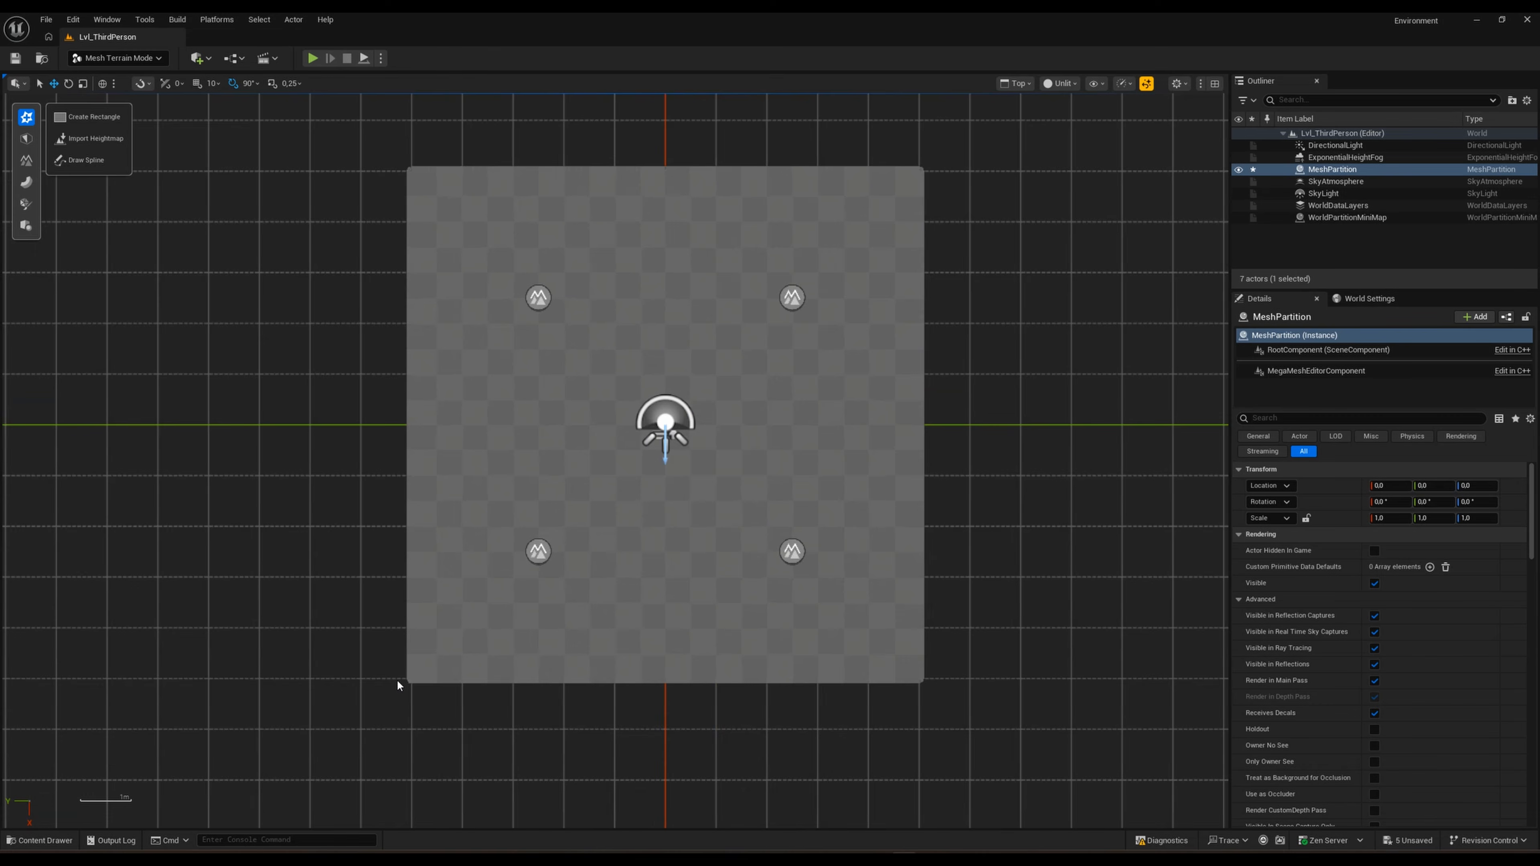
pyautogui.moveTo(402, 583)
pyautogui.mouseDown(button='middle')
pyautogui.moveTo(395, 432)
pyautogui.moveTo(395, 569)
pyautogui.mouseUp(button='middle')
pyautogui.moveTo(396, 627); pyautogui.dragTo(399, 168, button='middle')
pyautogui.moveTo(408, 694); pyautogui.dragTo(923, 693, button='middle')
pyautogui.click(1020, 86)
pyautogui.click(1023, 115)
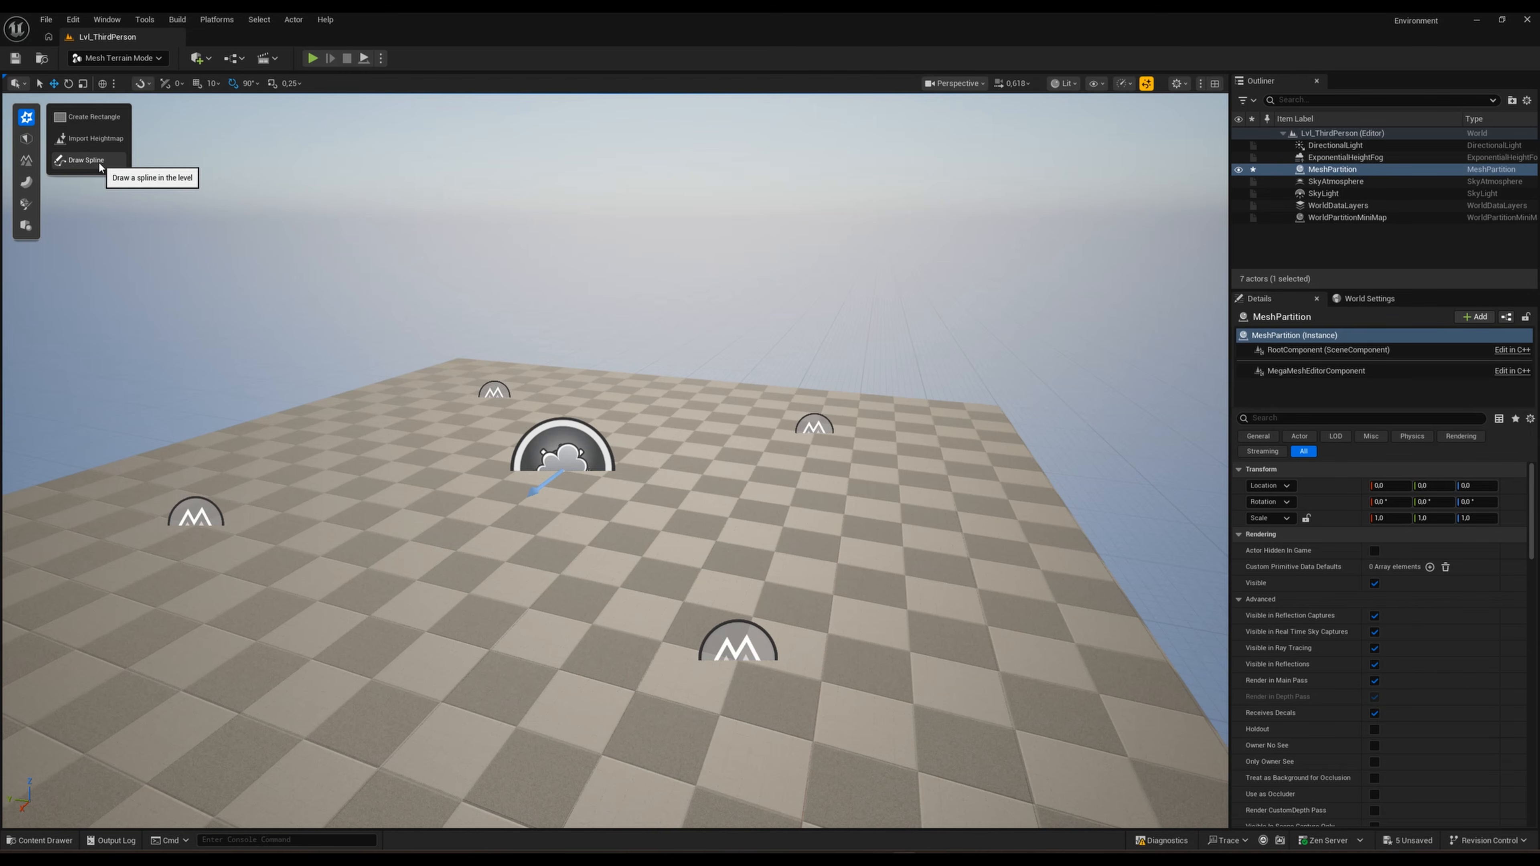
pyautogui.click(27, 139)
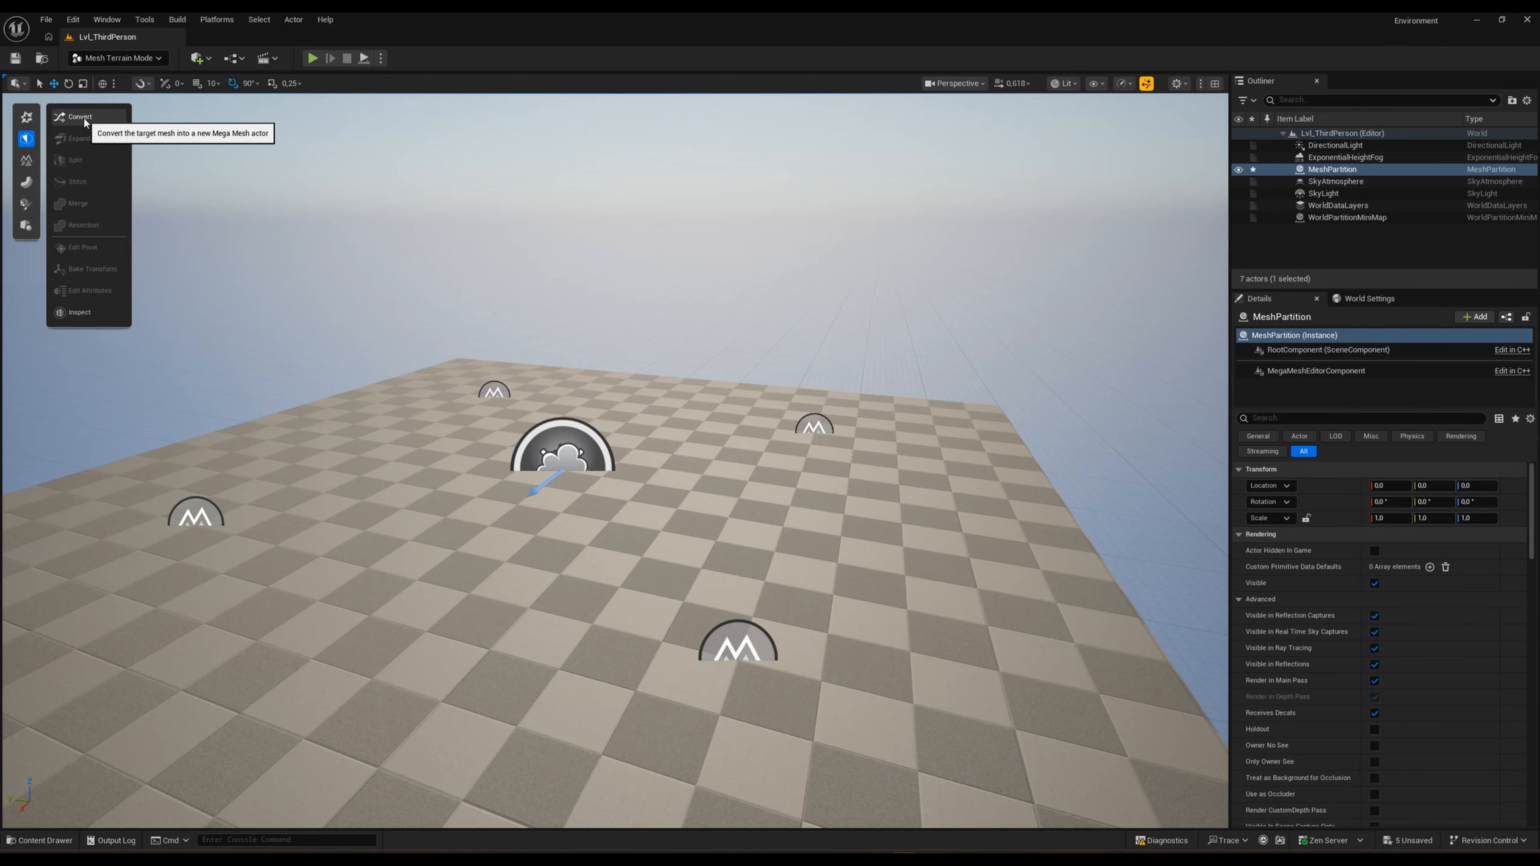
pyautogui.click(24, 166)
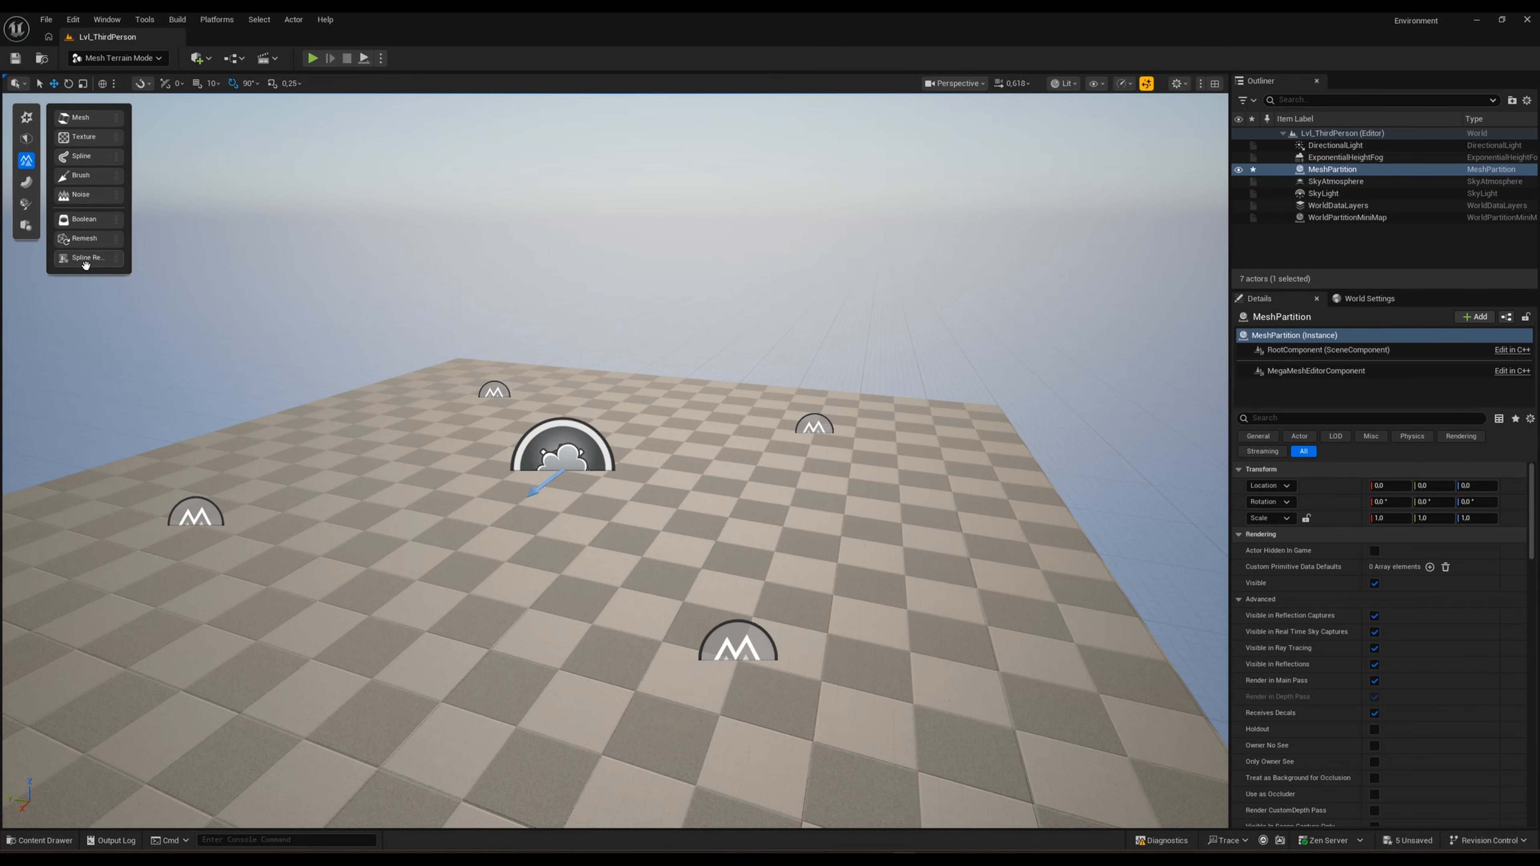
# Step: Sculpt a raised, hilly mound across the middle of the terrain with the Sculpt brush at size 0.25
pyautogui.click(27, 186)
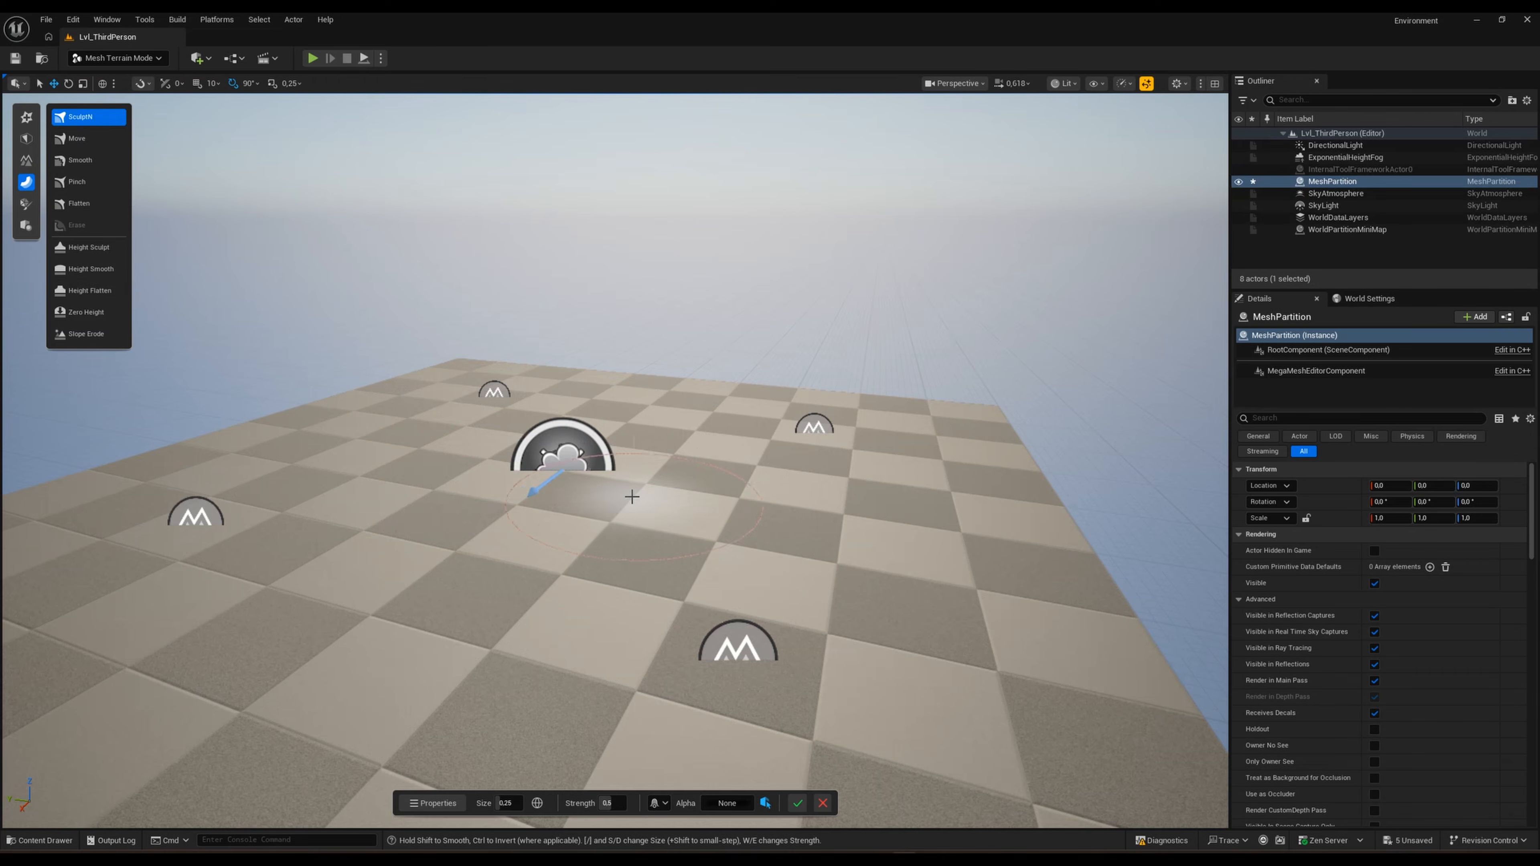
pyautogui.moveTo(479, 494)
pyautogui.mouseDown()
pyautogui.moveTo(570, 511)
pyautogui.moveTo(695, 479)
pyautogui.mouseUp()
pyautogui.moveTo(695, 479); pyautogui.dragTo(533, 527, button='right')
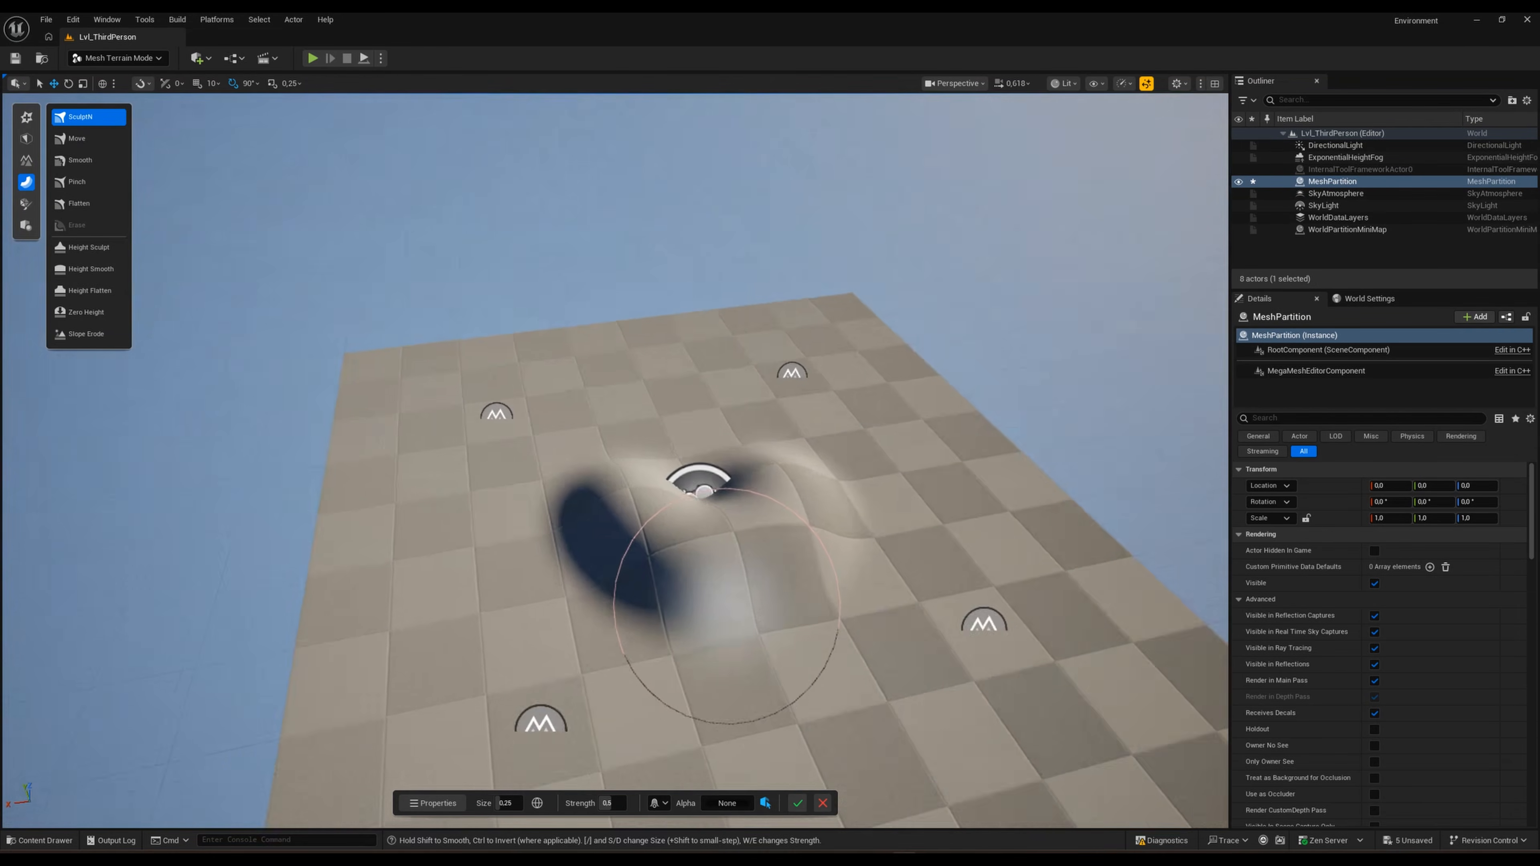
pyautogui.moveTo(727, 607)
pyautogui.mouseDown(button='right')
pyautogui.moveTo(592, 577)
pyautogui.moveTo(697, 485)
pyautogui.mouseUp(button='right')
pyautogui.moveTo(718, 492)
pyautogui.mouseDown()
pyautogui.moveTo(683, 445)
pyautogui.moveTo(457, 417)
pyautogui.moveTo(466, 428)
pyautogui.moveTo(418, 448)
pyautogui.moveTo(594, 448)
pyautogui.moveTo(482, 473)
pyautogui.moveTo(616, 604)
pyautogui.mouseUp()
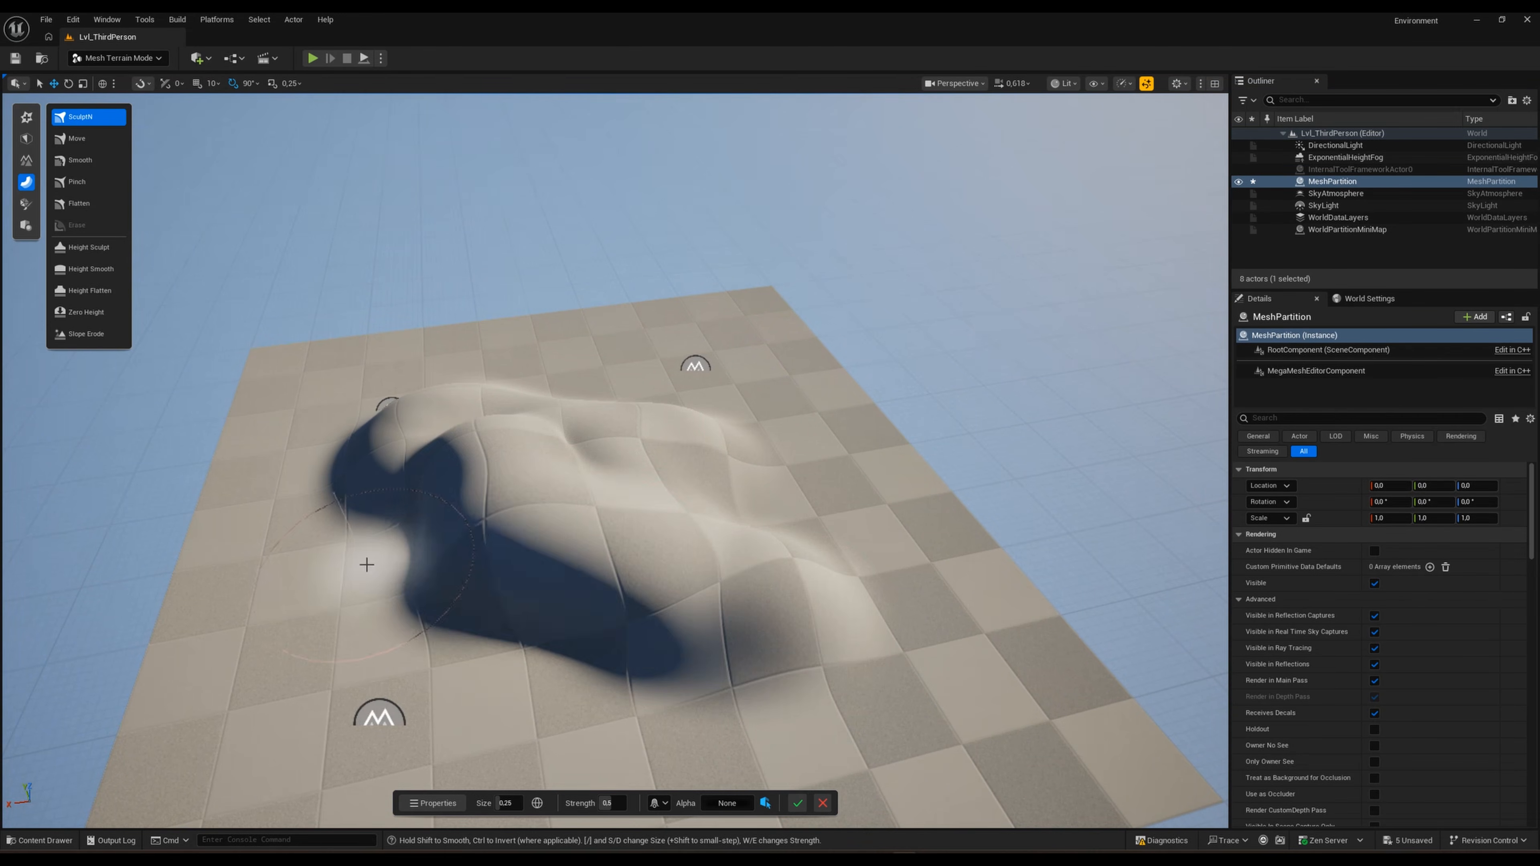
# Step: Reshape the sculpted mound from several sides by pulling its bulges with the Move brush at size 0.25 and strength 1.0
pyautogui.moveTo(366, 564)
pyautogui.mouseDown(button='right')
pyautogui.moveTo(297, 610)
pyautogui.moveTo(339, 539)
pyautogui.mouseUp(button='right')
pyautogui.click(82, 141)
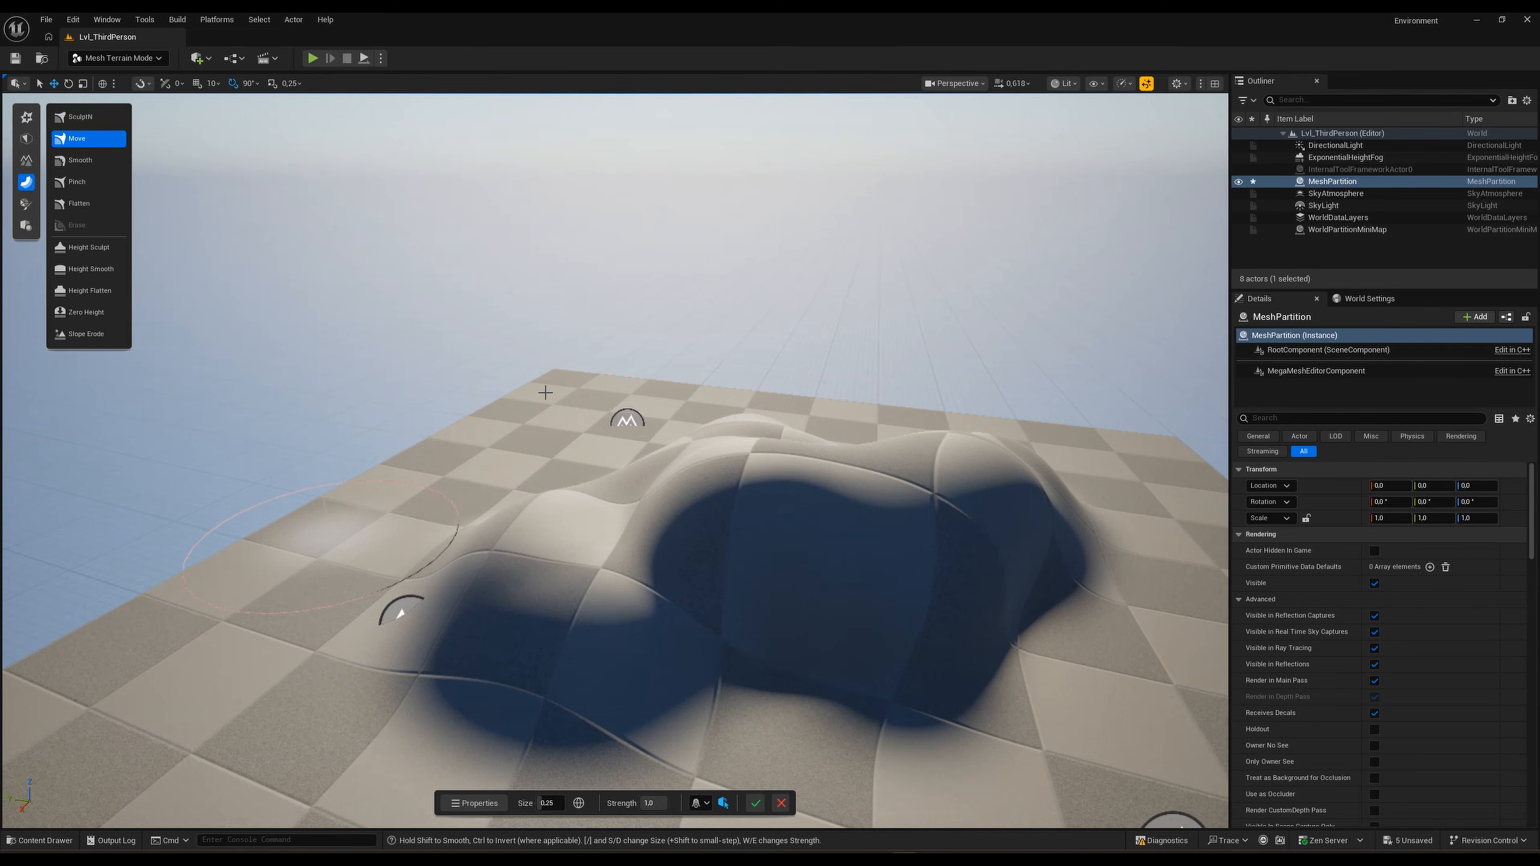
pyautogui.moveTo(543, 392); pyautogui.dragTo(433, 469, button='right')
pyautogui.moveTo(433, 469); pyautogui.dragTo(402, 467)
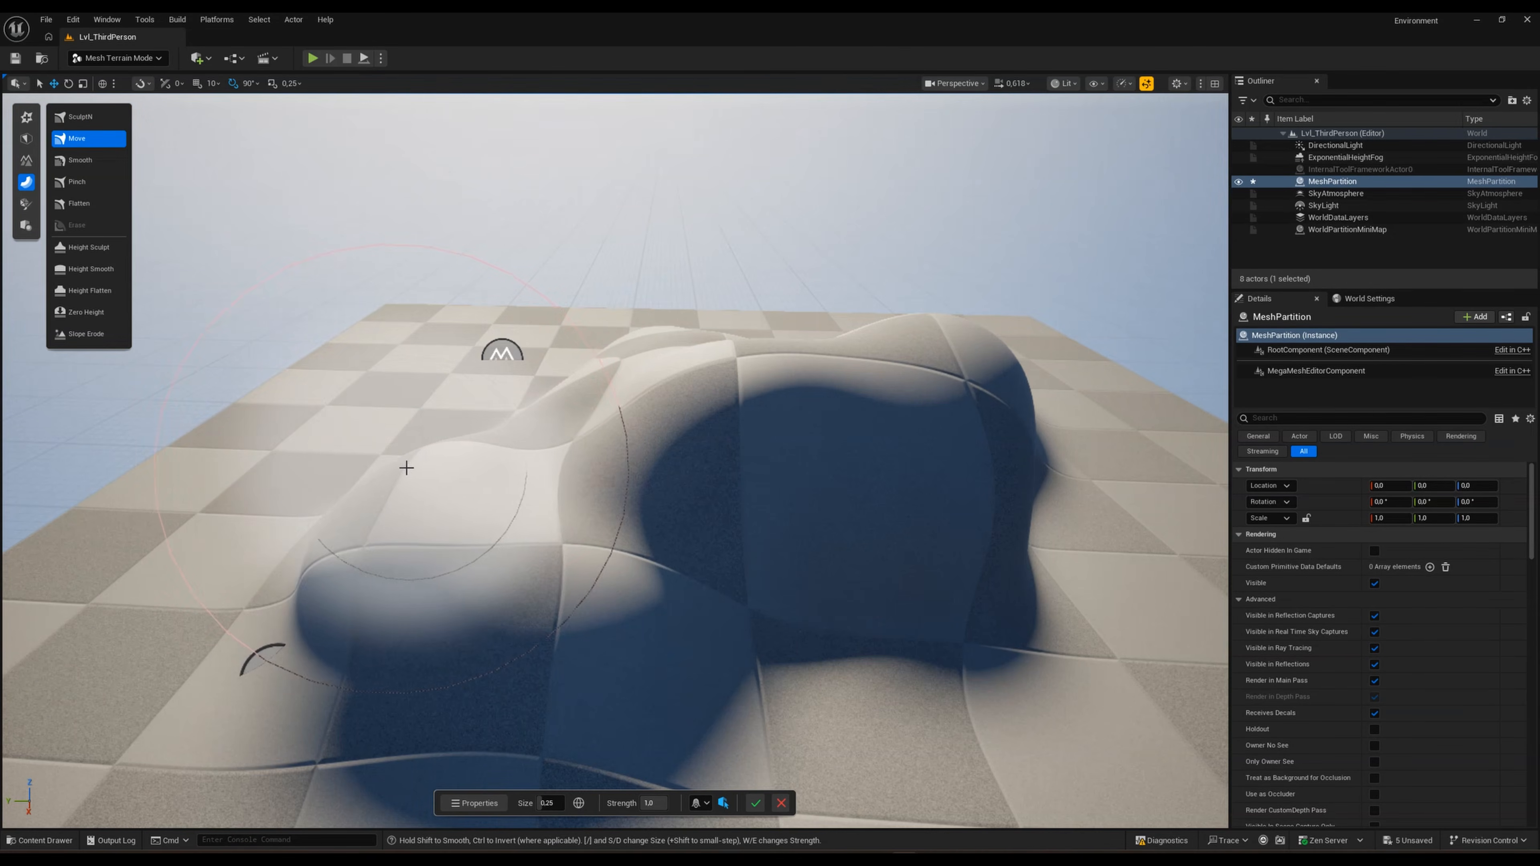
pyautogui.moveTo(673, 455)
pyautogui.mouseDown(button='right')
pyautogui.moveTo(752, 452)
pyautogui.moveTo(711, 409)
pyautogui.mouseUp(button='right')
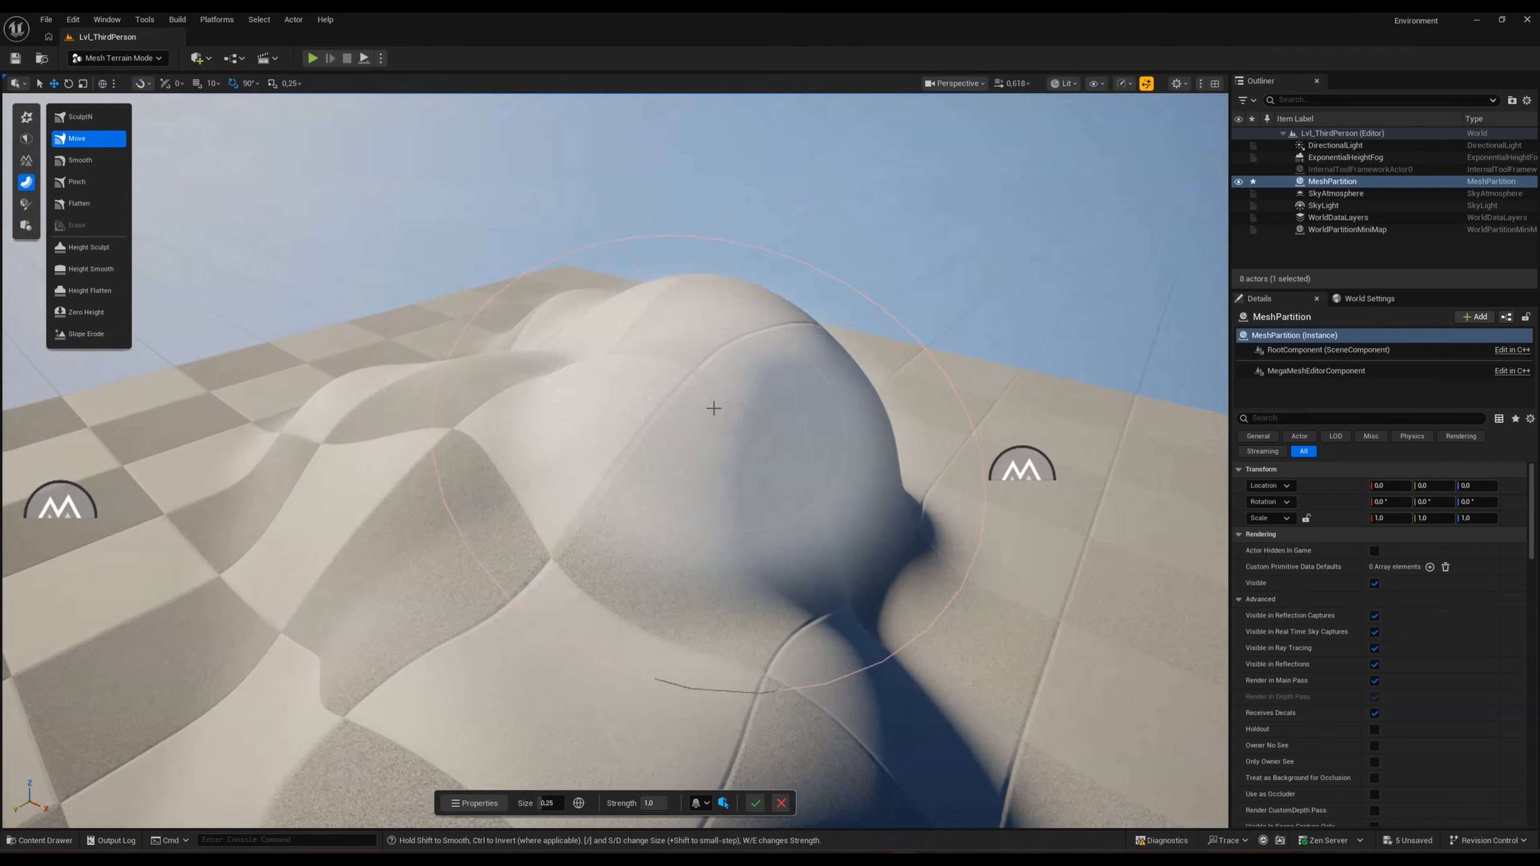
pyautogui.moveTo(773, 412); pyautogui.dragTo(801, 402)
pyautogui.moveTo(873, 419); pyautogui.dragTo(691, 375, button='right')
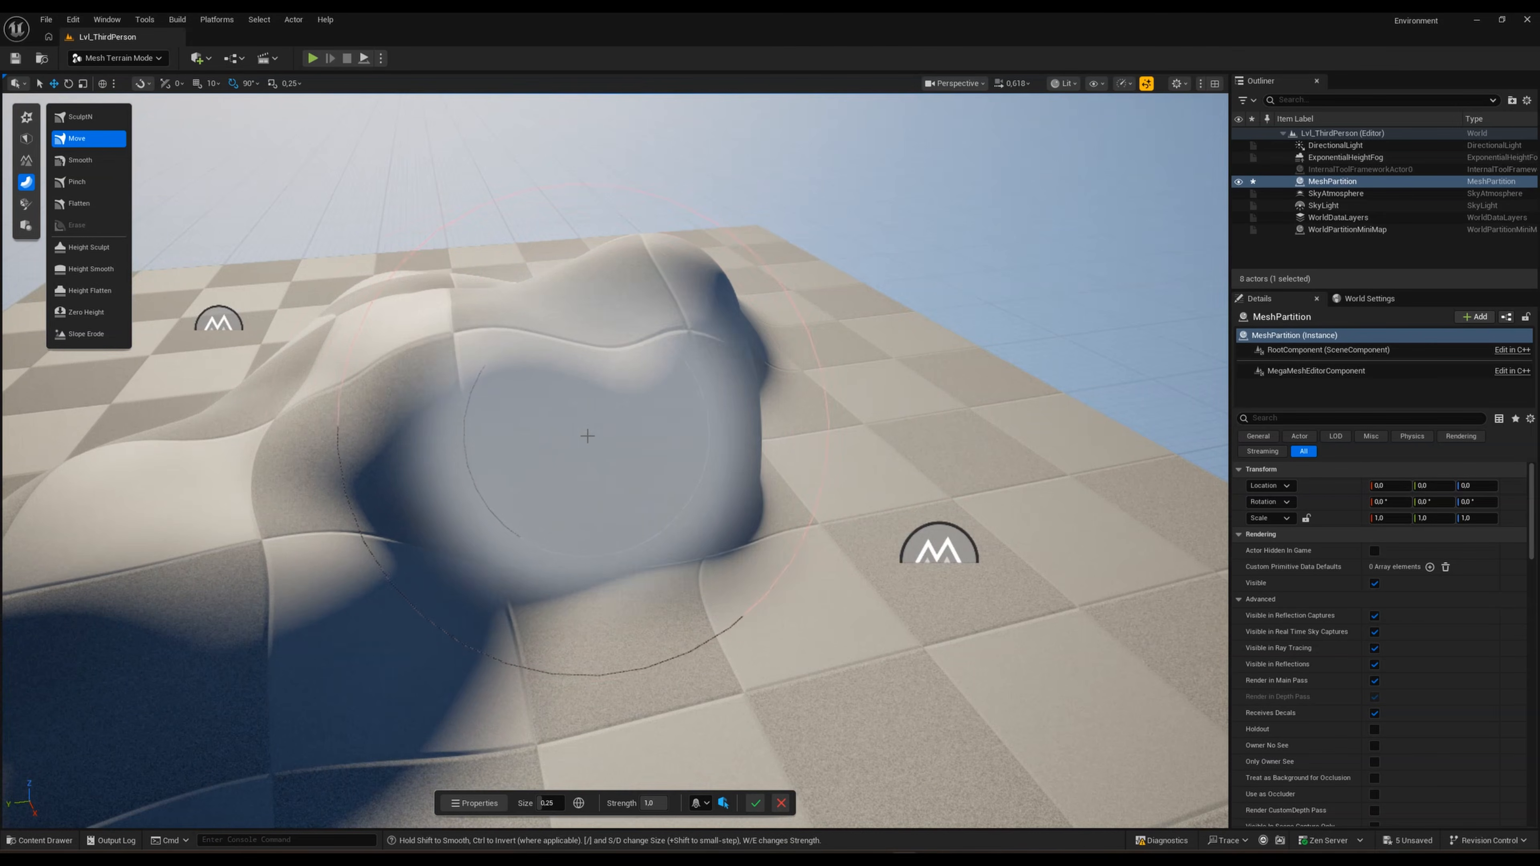
pyautogui.moveTo(516, 446); pyautogui.dragTo(526, 467)
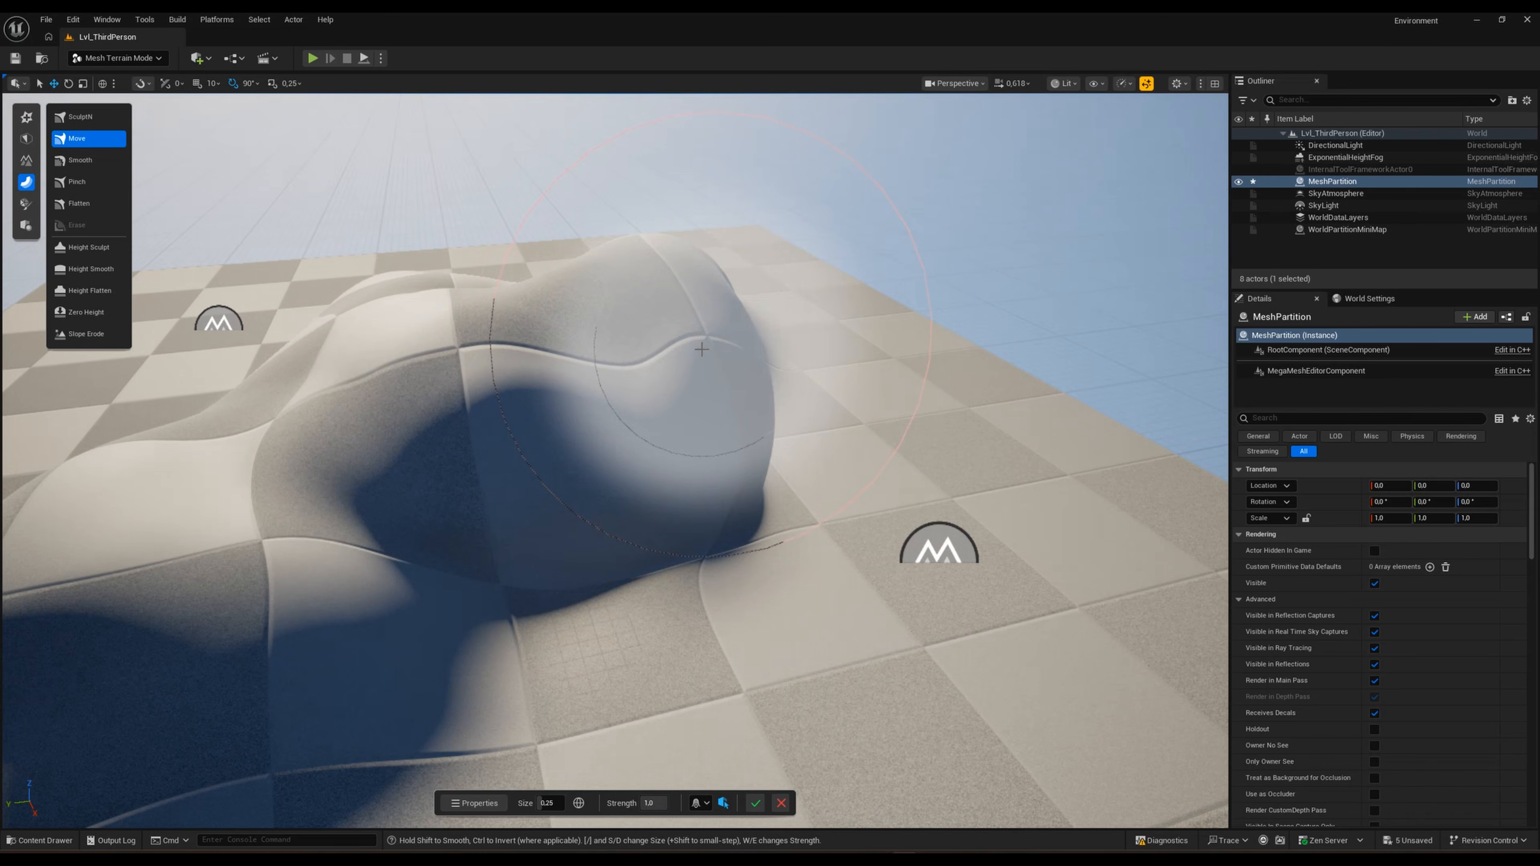
pyautogui.moveTo(701, 349); pyautogui.dragTo(702, 347, button='right')
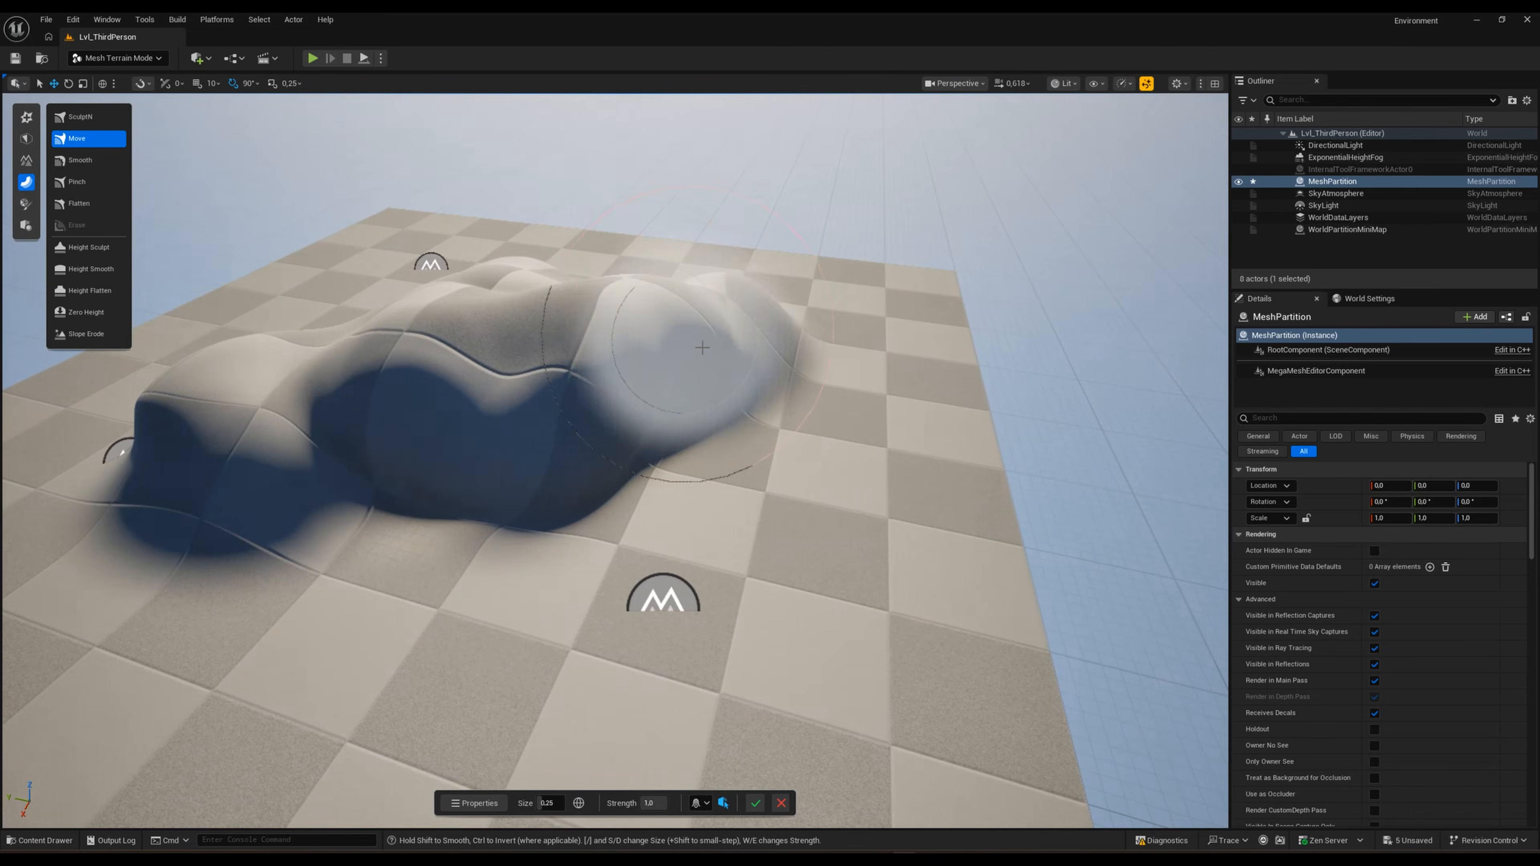
# Step: Smooth the mound's bulges from several sides with the Smooth brush at size 0.25 and strength 1.0
pyautogui.click(80, 162)
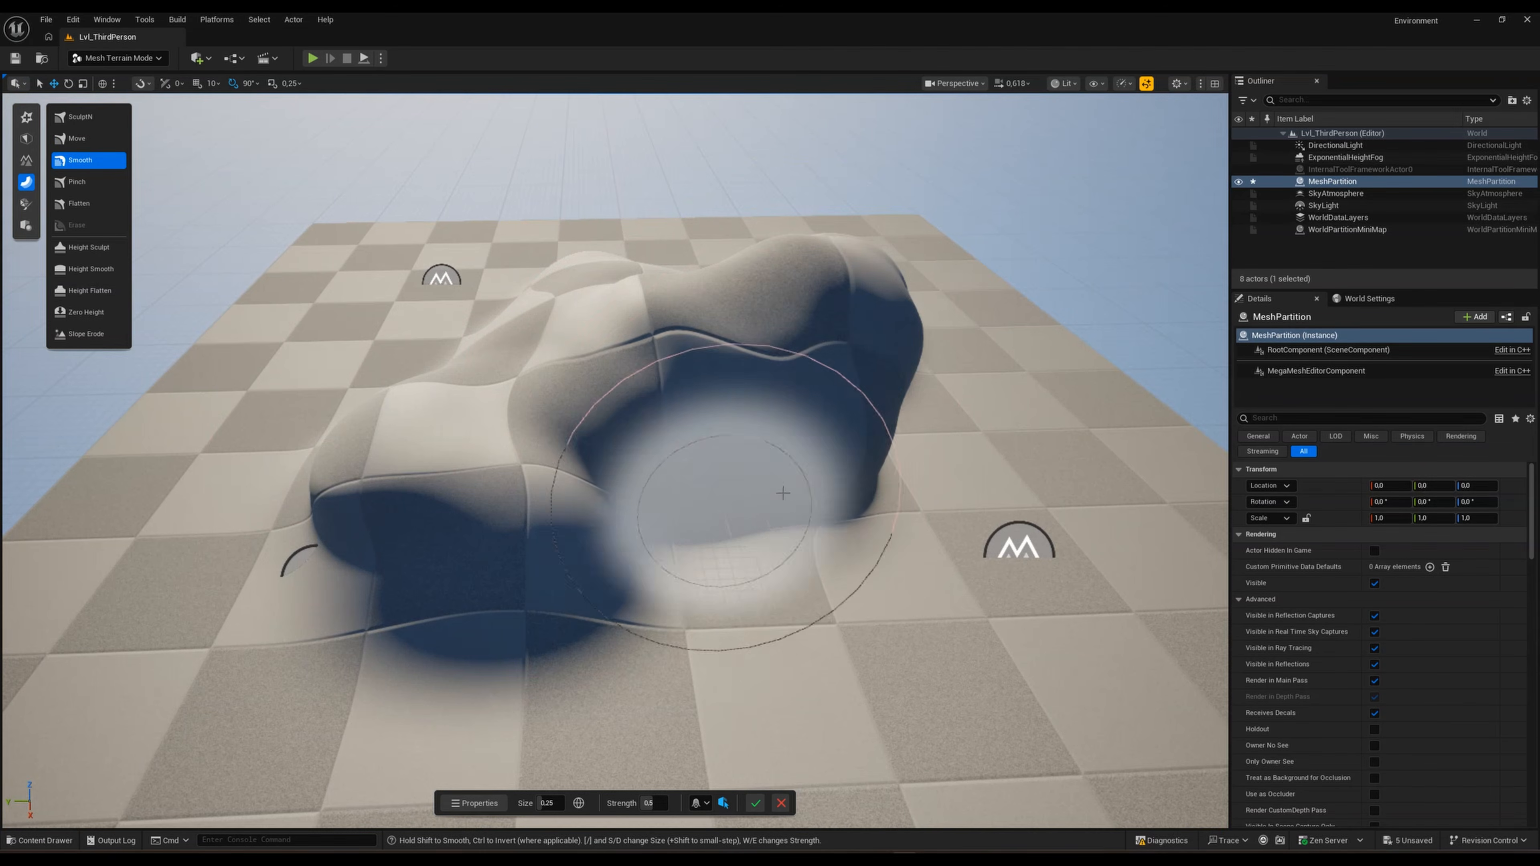
pyautogui.moveTo(647, 803); pyautogui.dragTo(655, 804)
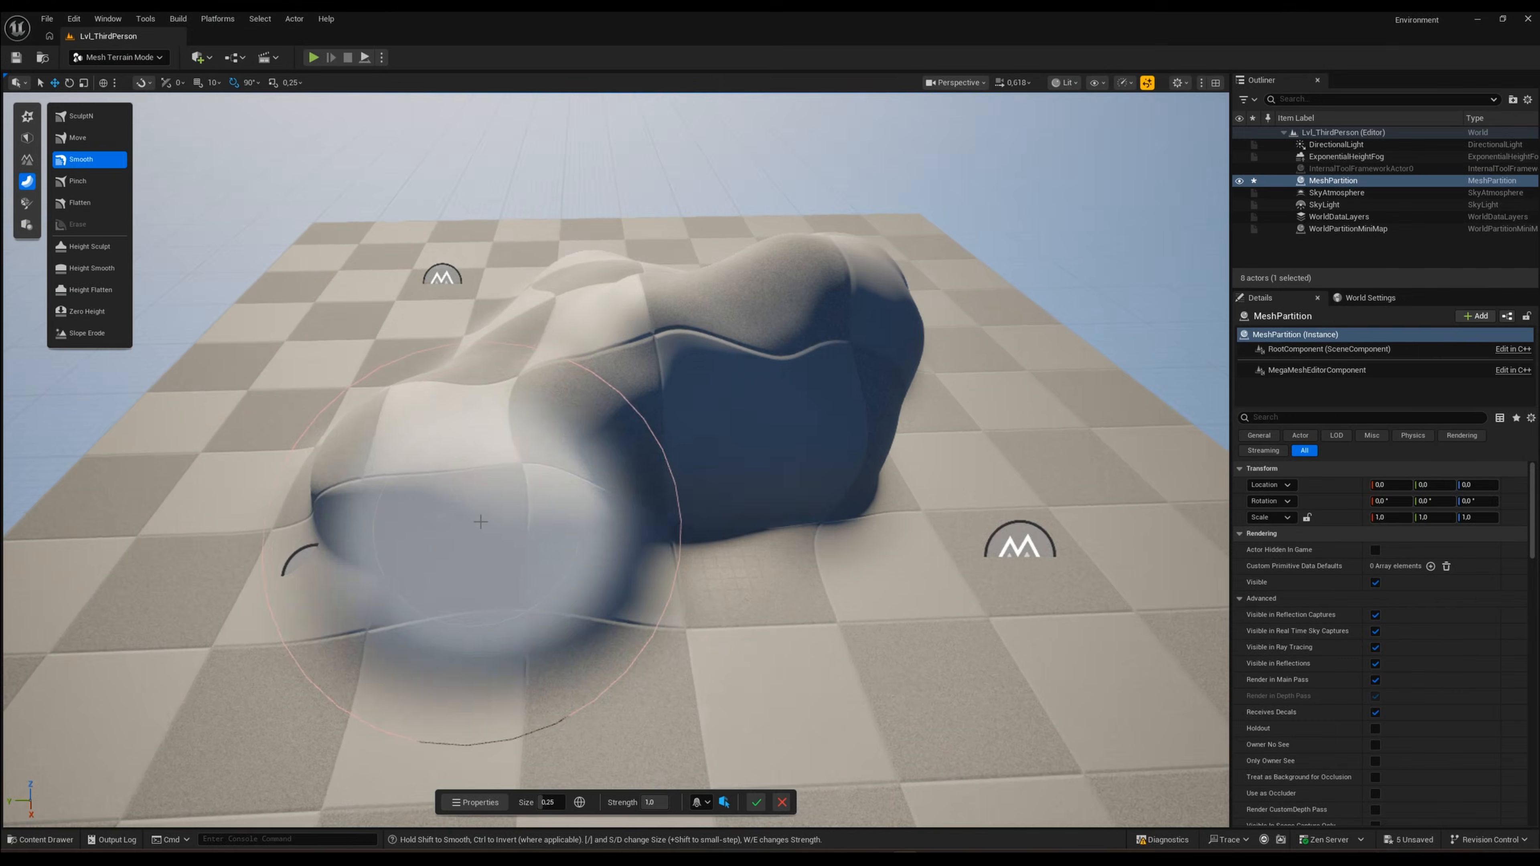
pyautogui.moveTo(481, 518); pyautogui.dragTo(481, 516, button='right')
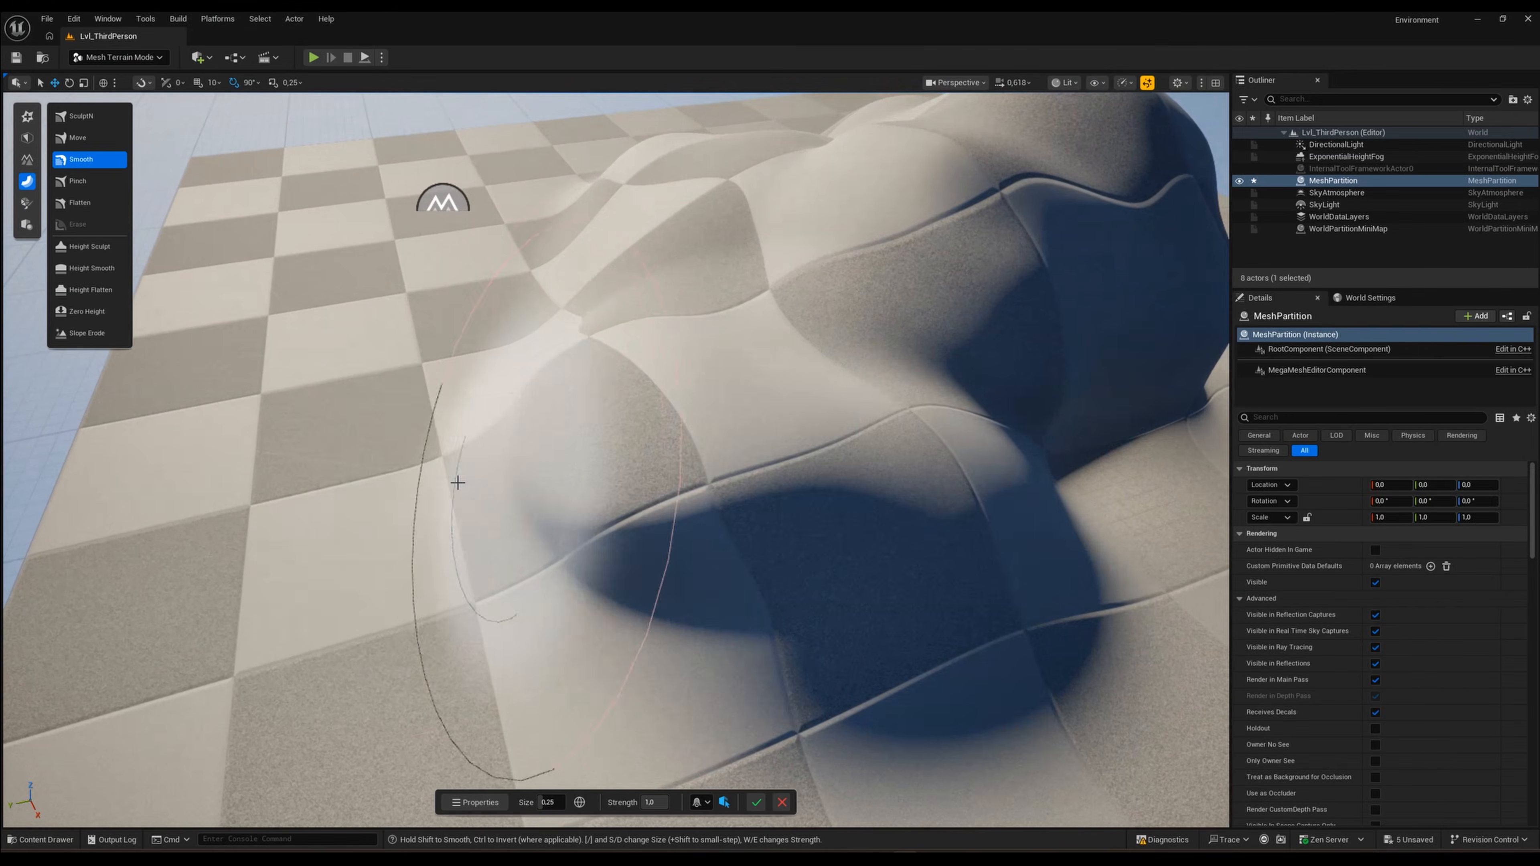
pyautogui.moveTo(746, 474); pyautogui.dragTo(748, 436, button='right')
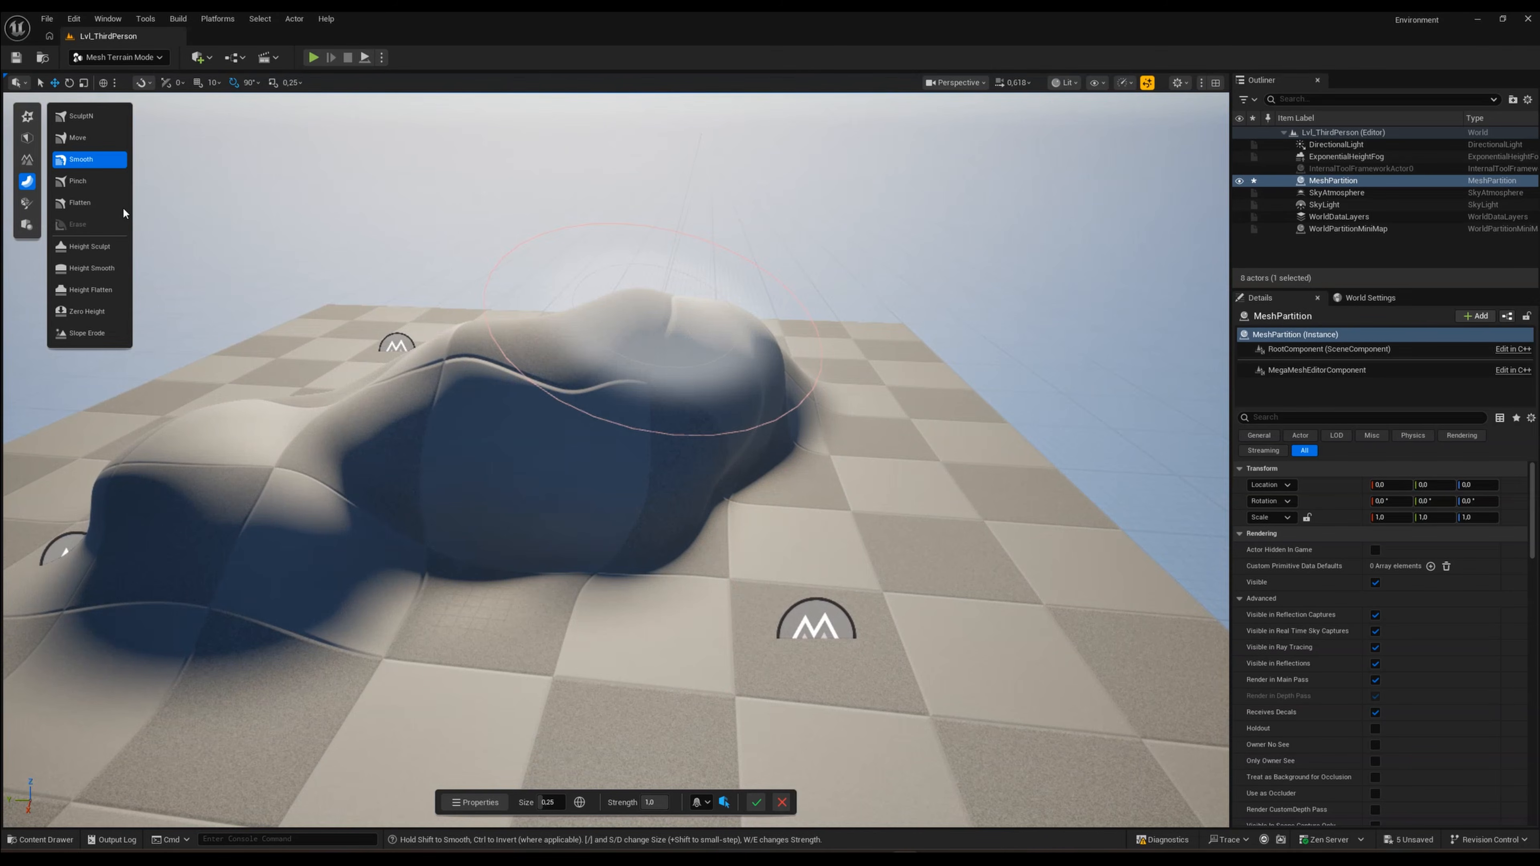
# Step: Try pinching the upper ridge on the mound's shaded side with the Pinch brush at size 0.25
pyautogui.click(76, 186)
pyautogui.moveTo(573, 430); pyautogui.dragTo(573, 431, button='right')
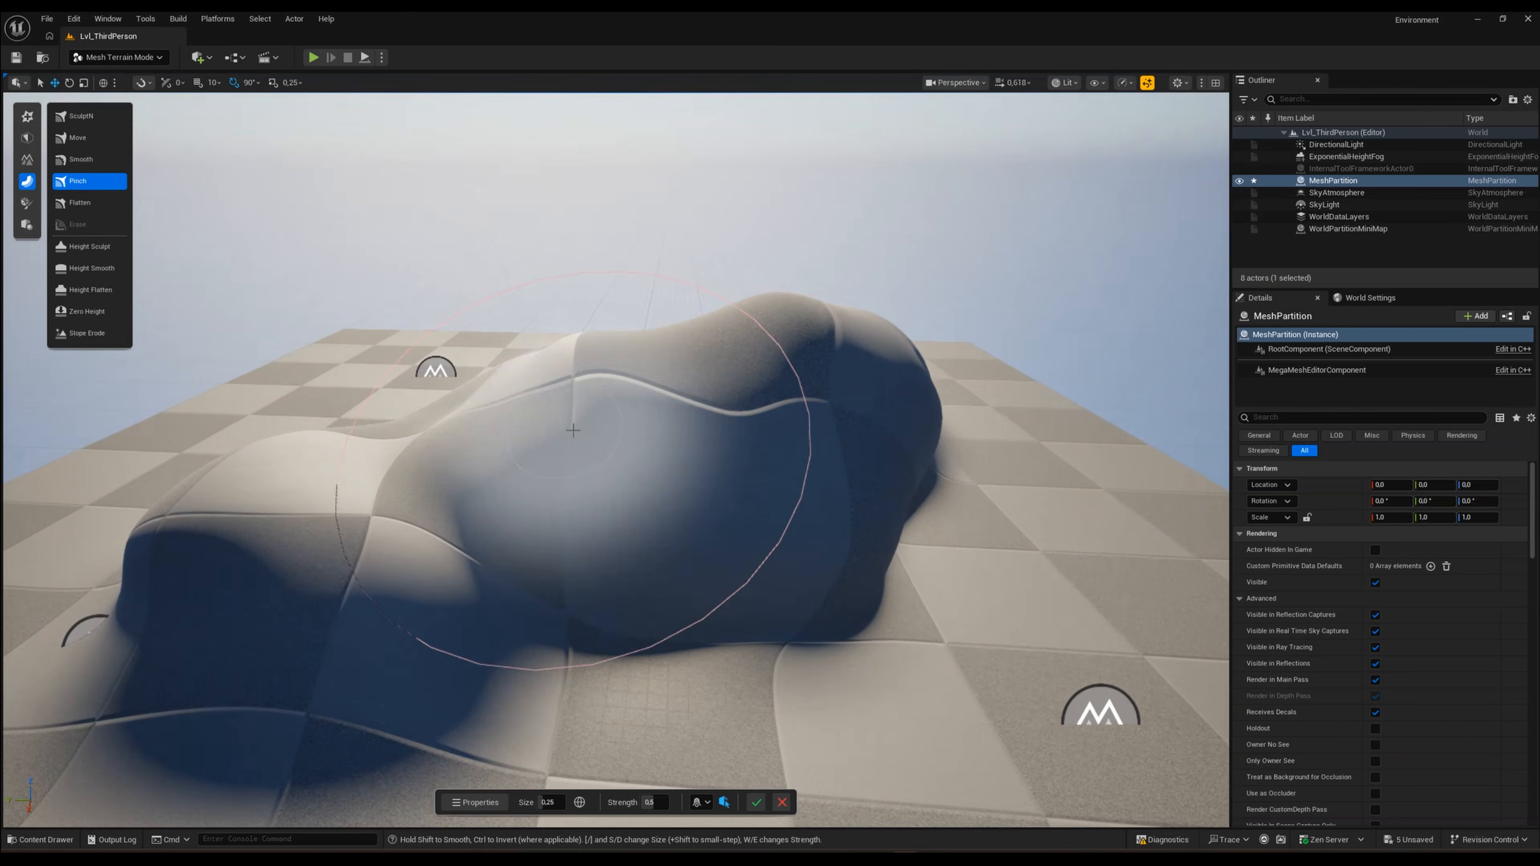
pyautogui.moveTo(687, 439); pyautogui.dragTo(716, 428)
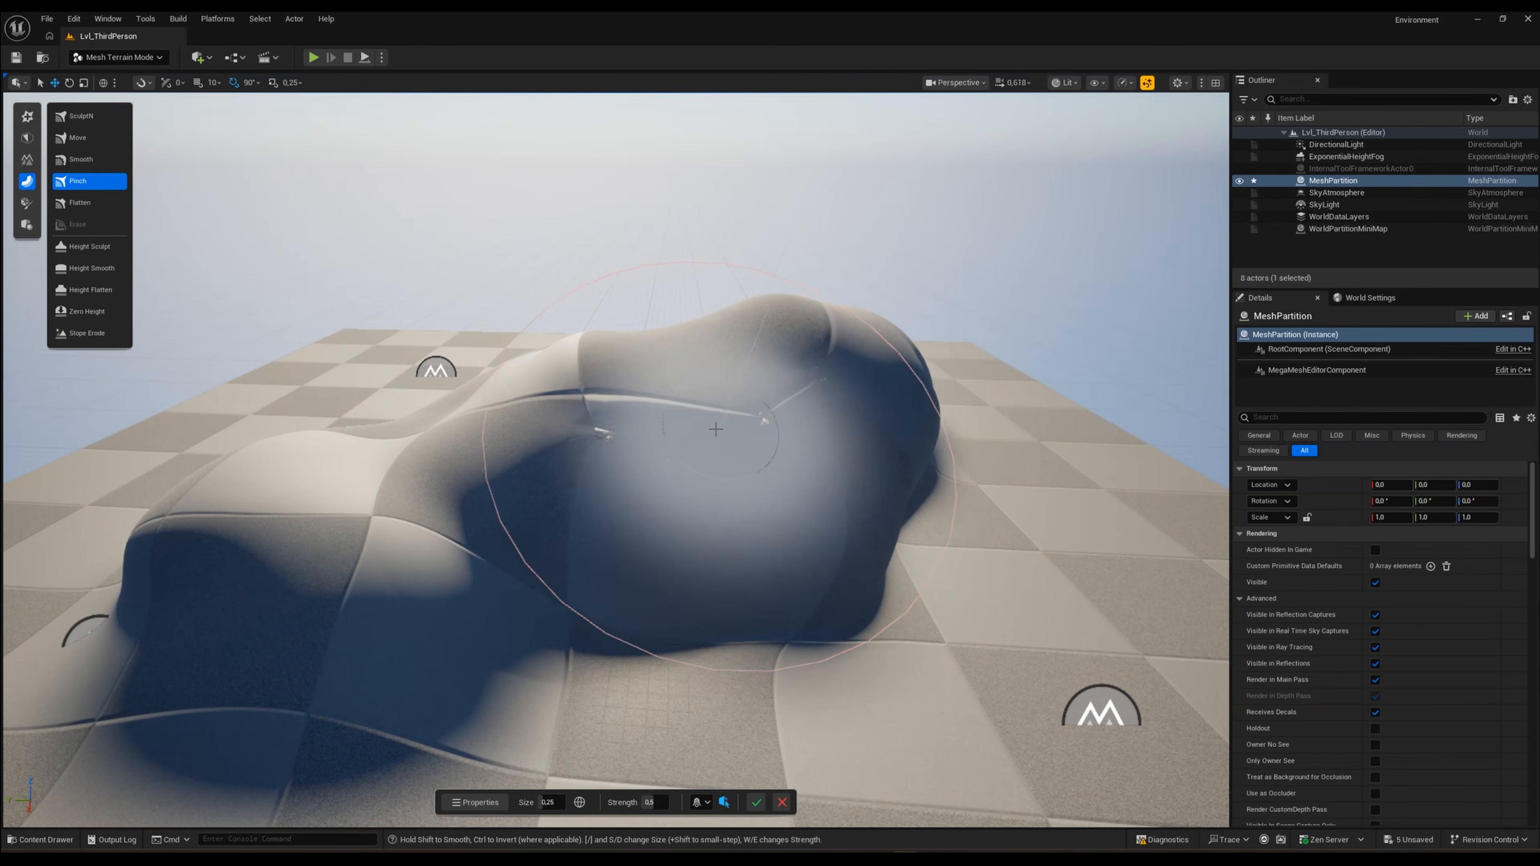
# Step: Try smoothing the pinched ridge with the Smooth brush at strength 1.0, and undo the smoothing and pinching strokes
pyautogui.click(79, 163)
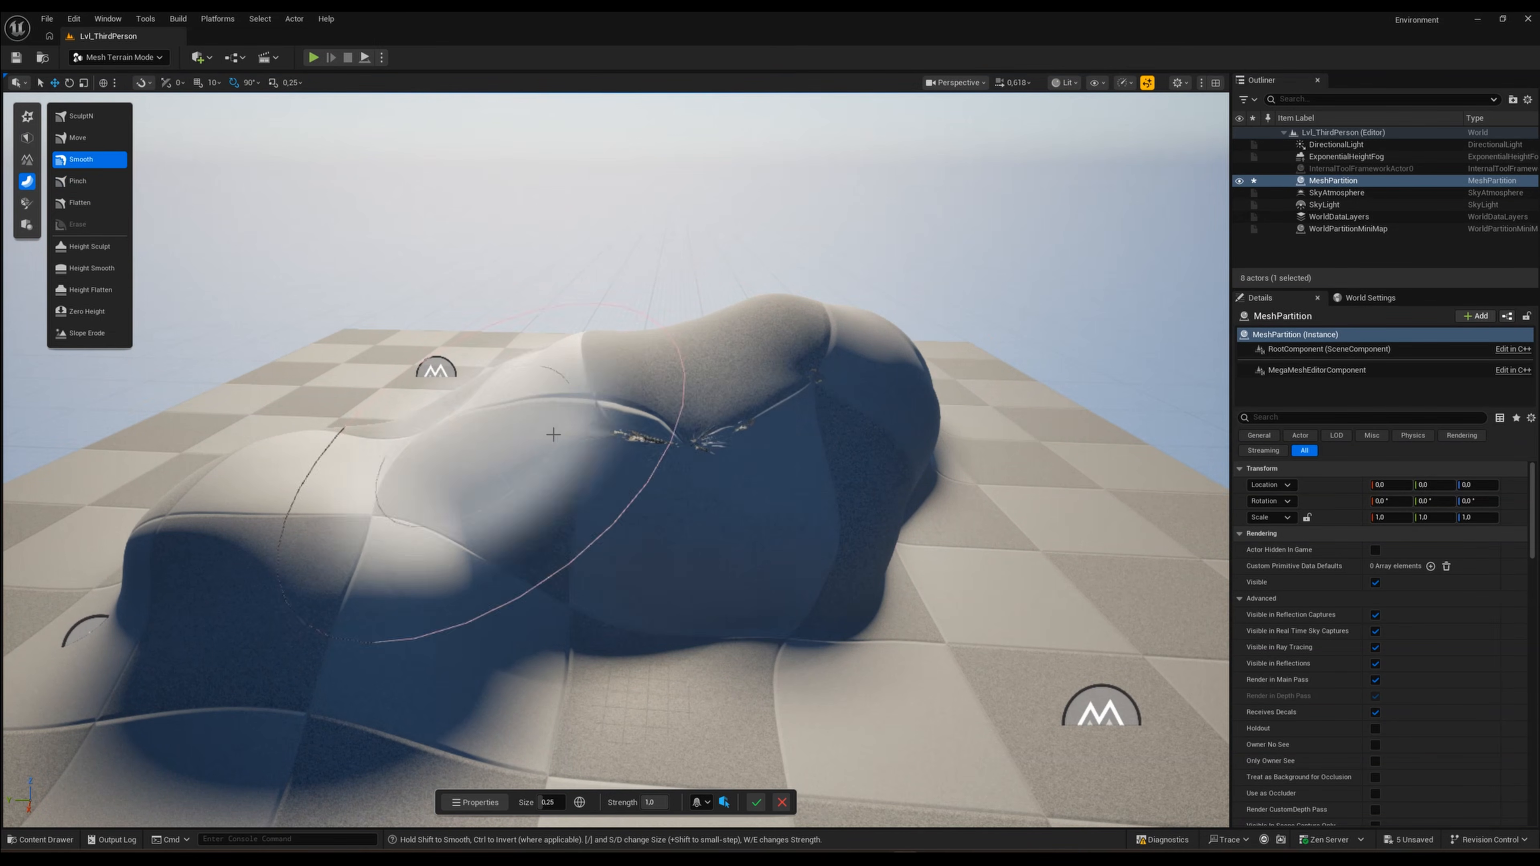
pyautogui.moveTo(600, 440)
pyautogui.mouseDown()
pyautogui.moveTo(676, 433)
pyautogui.moveTo(782, 387)
pyautogui.moveTo(581, 481)
pyautogui.moveTo(753, 417)
pyautogui.moveTo(725, 492)
pyautogui.moveTo(637, 533)
pyautogui.moveTo(563, 453)
pyautogui.moveTo(233, 634)
pyautogui.moveTo(385, 607)
pyautogui.mouseUp()
pyautogui.moveTo(385, 607)
pyautogui.mouseDown(button='right')
pyautogui.moveTo(403, 625)
pyautogui.moveTo(454, 618)
pyautogui.mouseUp(button='right')
pyautogui.press('w')
pyautogui.press('s')
pyautogui.moveTo(381, 534)
pyautogui.mouseDown(button='right')
pyautogui.moveTo(479, 537)
pyautogui.moveTo(473, 587)
pyautogui.mouseUp(button='right')
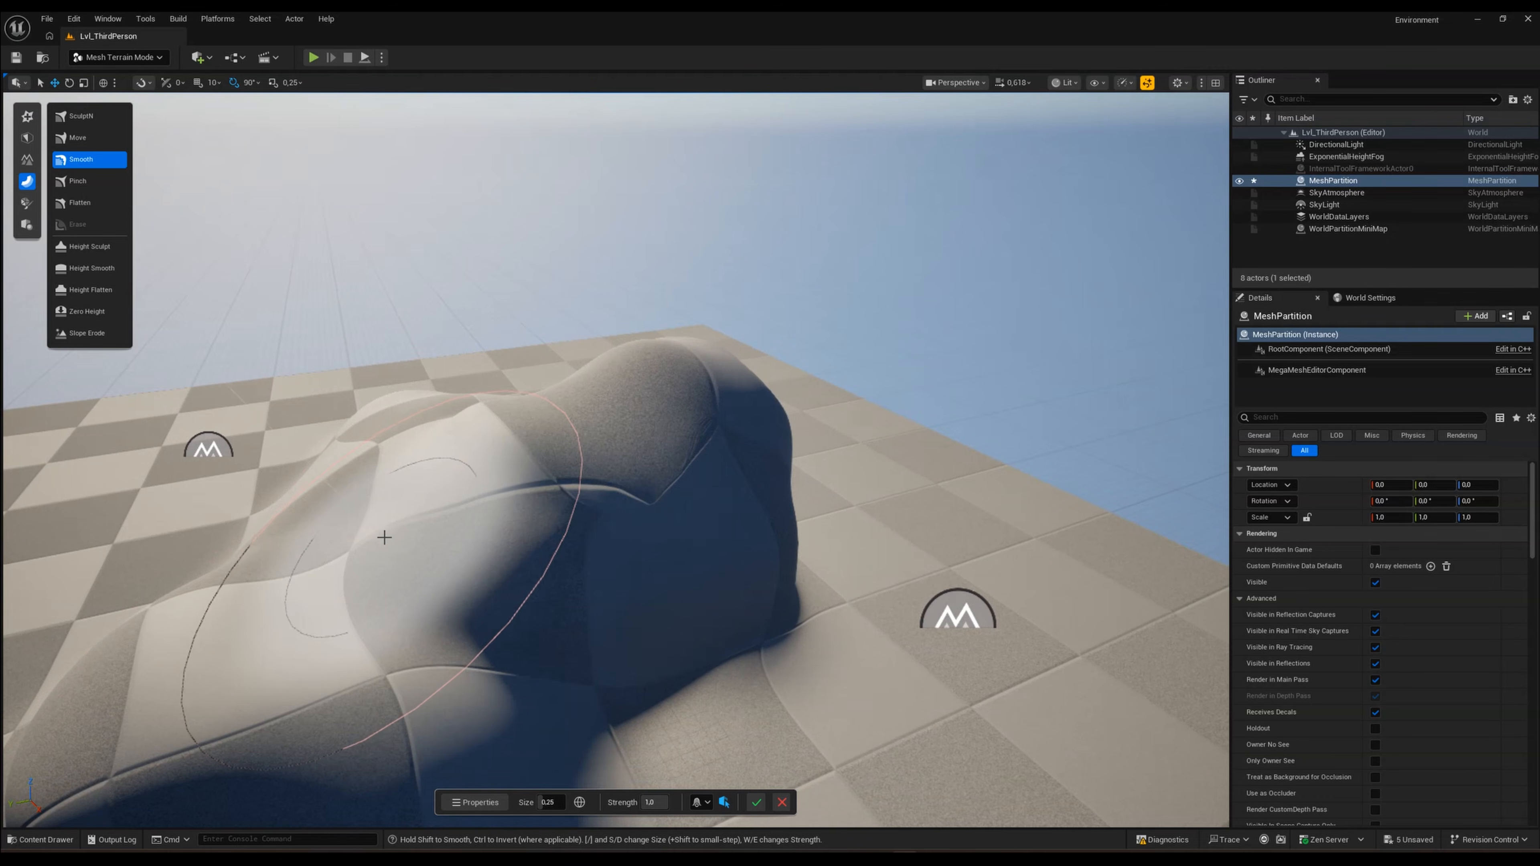
pyautogui.hotkey('ctrl', 'z')
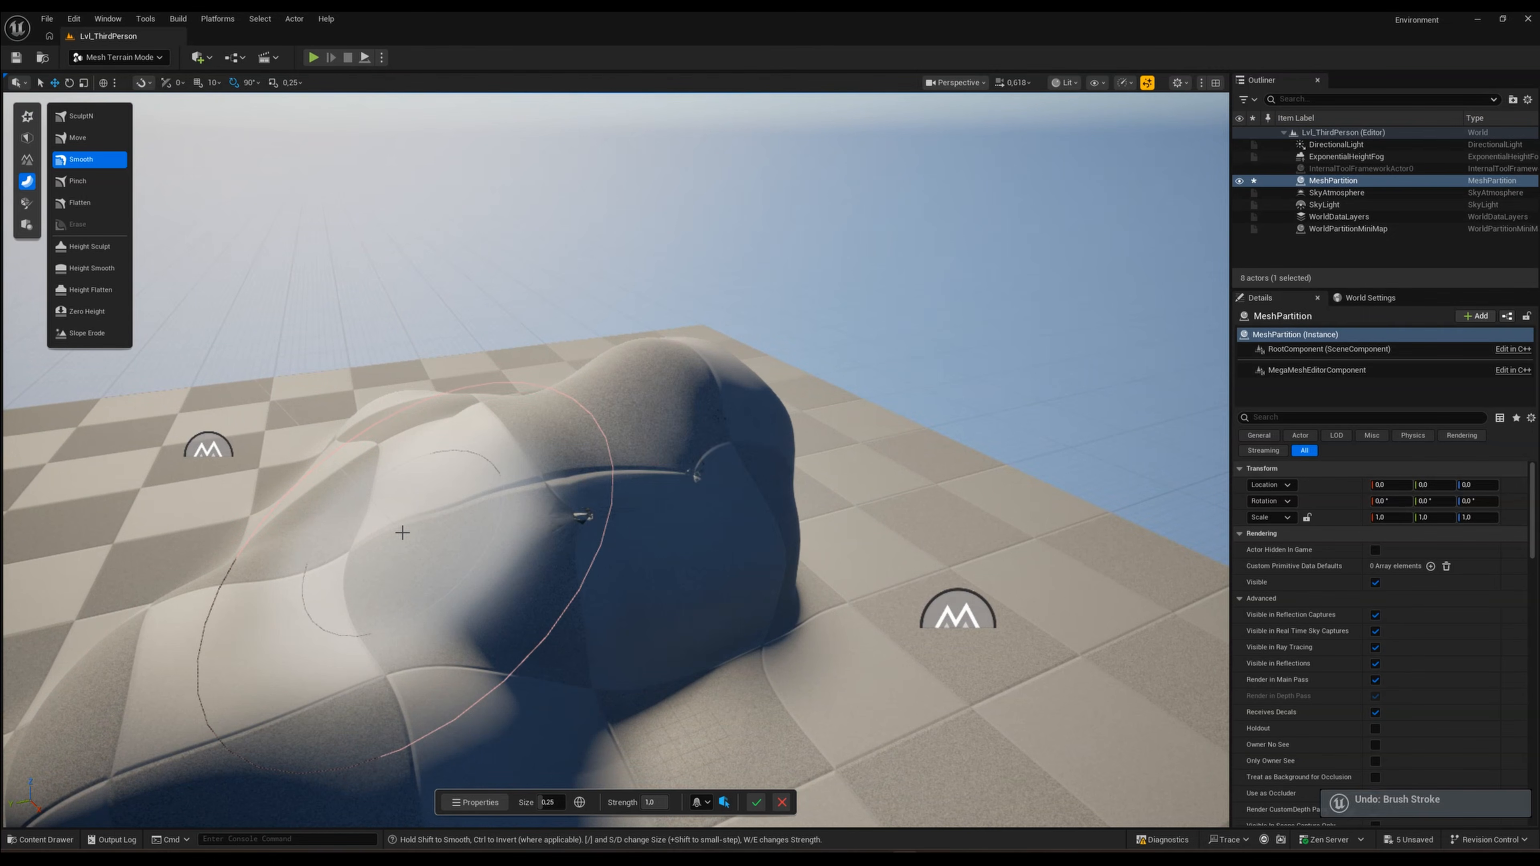
# Step: Level the upper part of the mound with the Flatten brush at size 0.25
pyautogui.moveTo(401, 532)
pyautogui.mouseDown()
pyautogui.moveTo(436, 471)
pyautogui.moveTo(376, 394)
pyautogui.mouseUp()
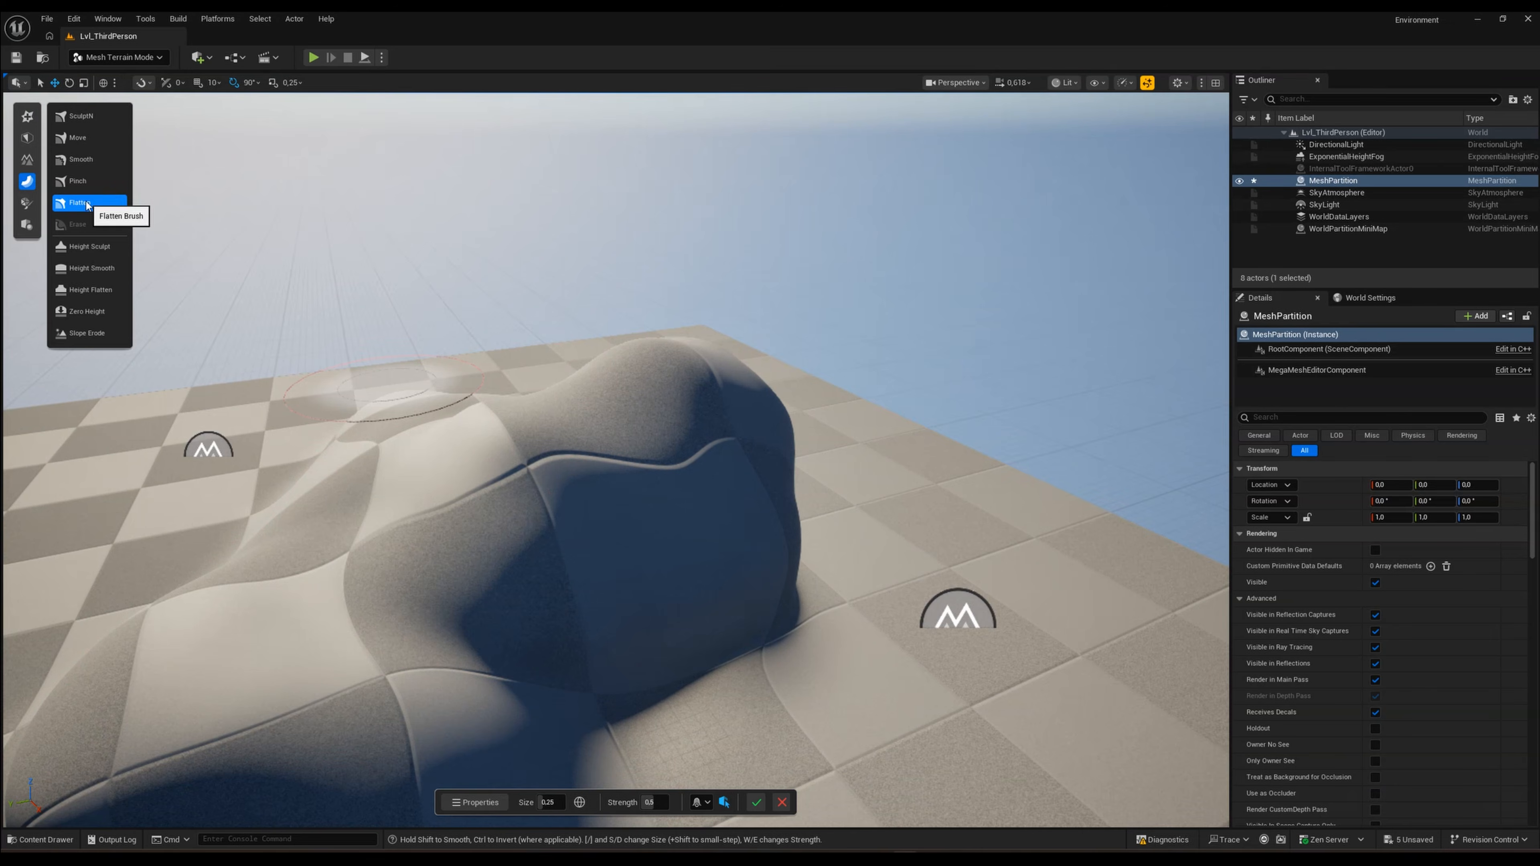
pyautogui.moveTo(502, 454)
pyautogui.mouseDown()
pyautogui.moveTo(663, 414)
pyautogui.moveTo(630, 407)
pyautogui.moveTo(643, 451)
pyautogui.moveTo(666, 354)
pyautogui.moveTo(450, 416)
pyautogui.moveTo(694, 389)
pyautogui.moveTo(629, 371)
pyautogui.moveTo(265, 360)
pyautogui.mouseUp()
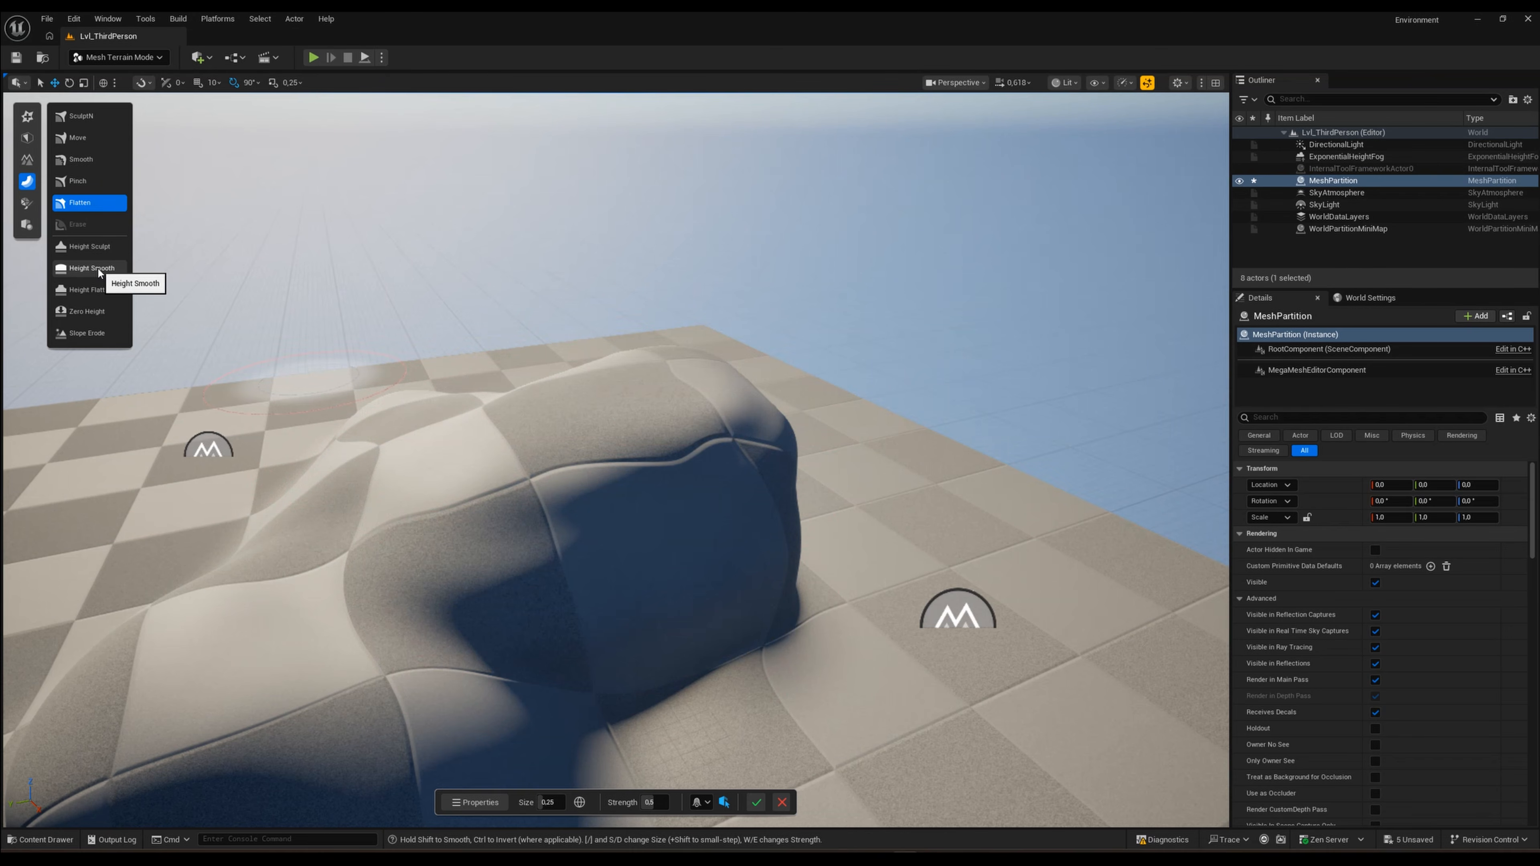
# Step: Flatten the middle and flanks of the mound toward the work plane with the Height Flatten brush at size 0.25 and strength 0.5
pyautogui.click(99, 295)
pyautogui.moveTo(601, 592); pyautogui.dragTo(449, 540, button='right')
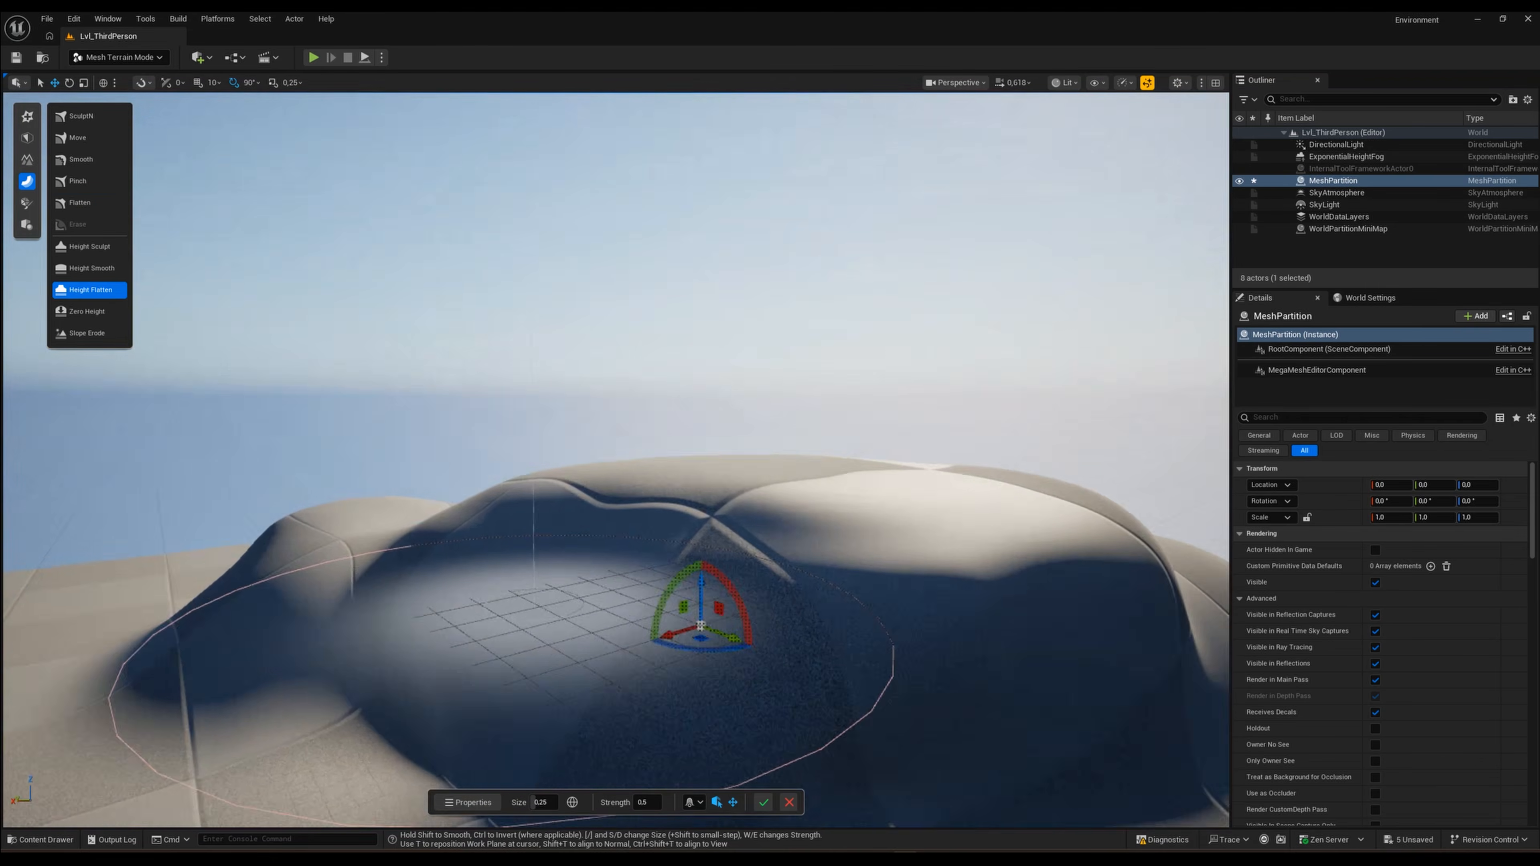
pyautogui.moveTo(533, 588)
pyautogui.mouseDown(button='right')
pyautogui.moveTo(388, 537)
pyautogui.moveTo(527, 564)
pyautogui.moveTo(728, 526)
pyautogui.moveTo(760, 502)
pyautogui.moveTo(683, 467)
pyautogui.mouseUp(button='right')
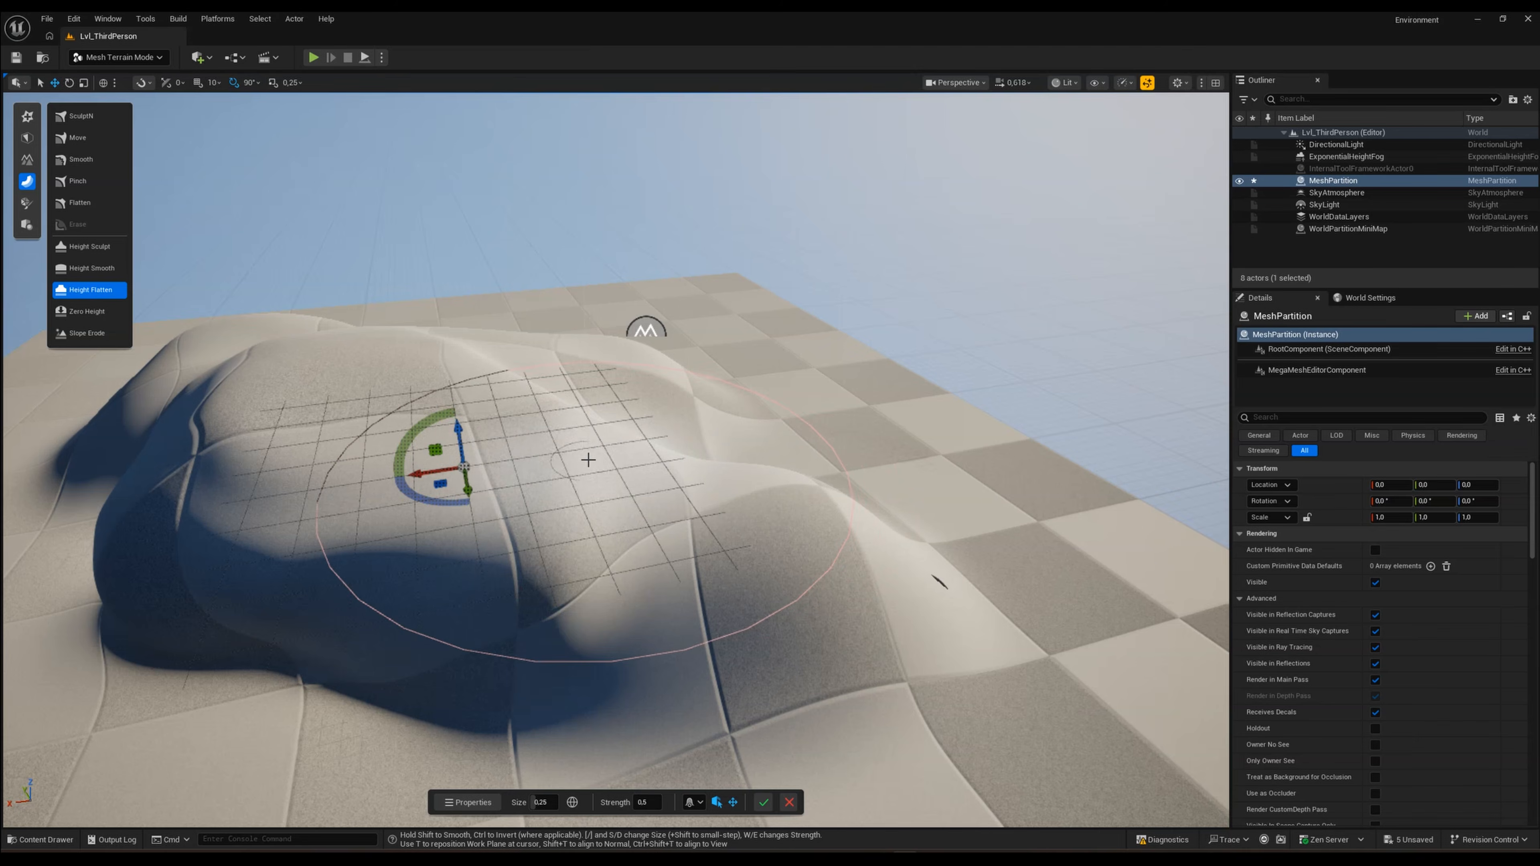
pyautogui.moveTo(588, 460); pyautogui.dragTo(585, 485, button='right')
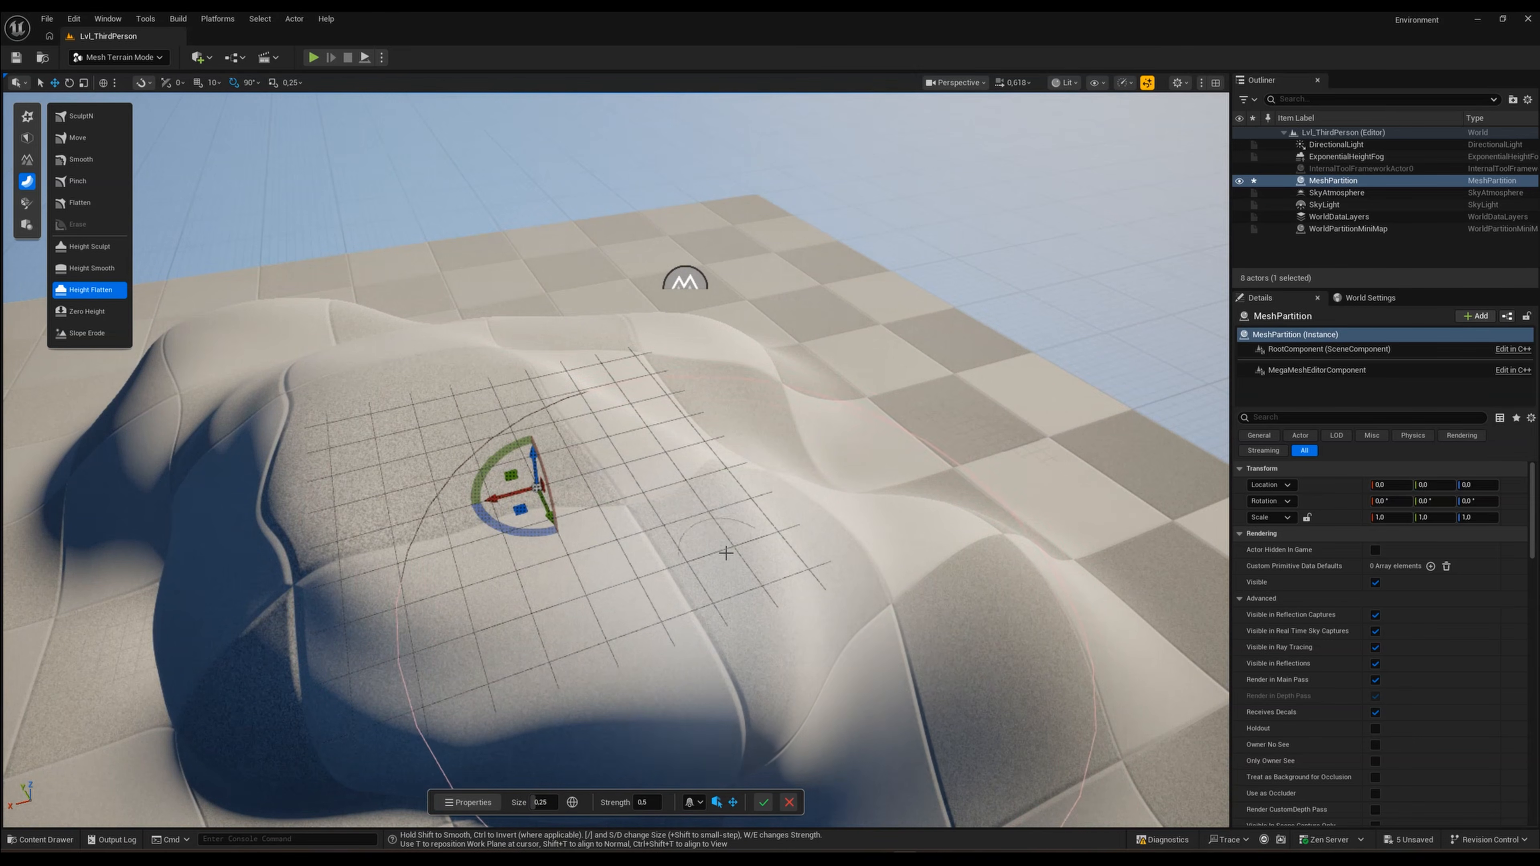
pyautogui.moveTo(762, 533)
pyautogui.mouseDown()
pyautogui.moveTo(424, 497)
pyautogui.moveTo(289, 310)
pyautogui.moveTo(663, 309)
pyautogui.moveTo(313, 300)
pyautogui.moveTo(218, 340)
pyautogui.moveTo(480, 433)
pyautogui.mouseUp()
pyautogui.moveTo(481, 433)
pyautogui.mouseDown(button='right')
pyautogui.moveTo(364, 424)
pyautogui.moveTo(412, 400)
pyautogui.moveTo(437, 327)
pyautogui.moveTo(461, 424)
pyautogui.moveTo(388, 428)
pyautogui.moveTo(464, 437)
pyautogui.mouseUp(button='right')
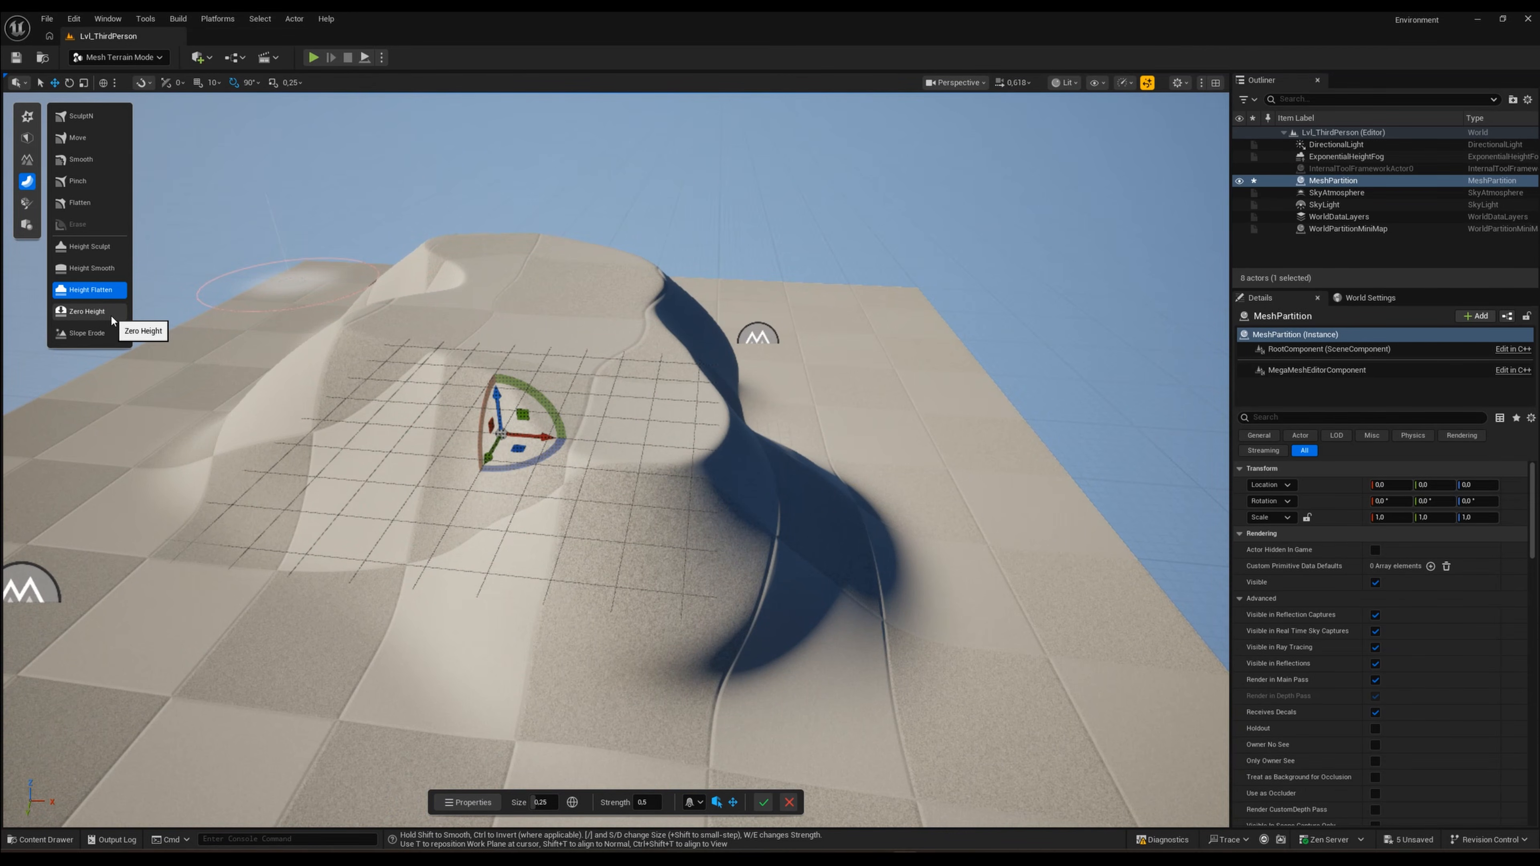
# Step: Cut the mound's shaded side back down to ground level with the Zero Height brush at size 0.25
pyautogui.click(91, 315)
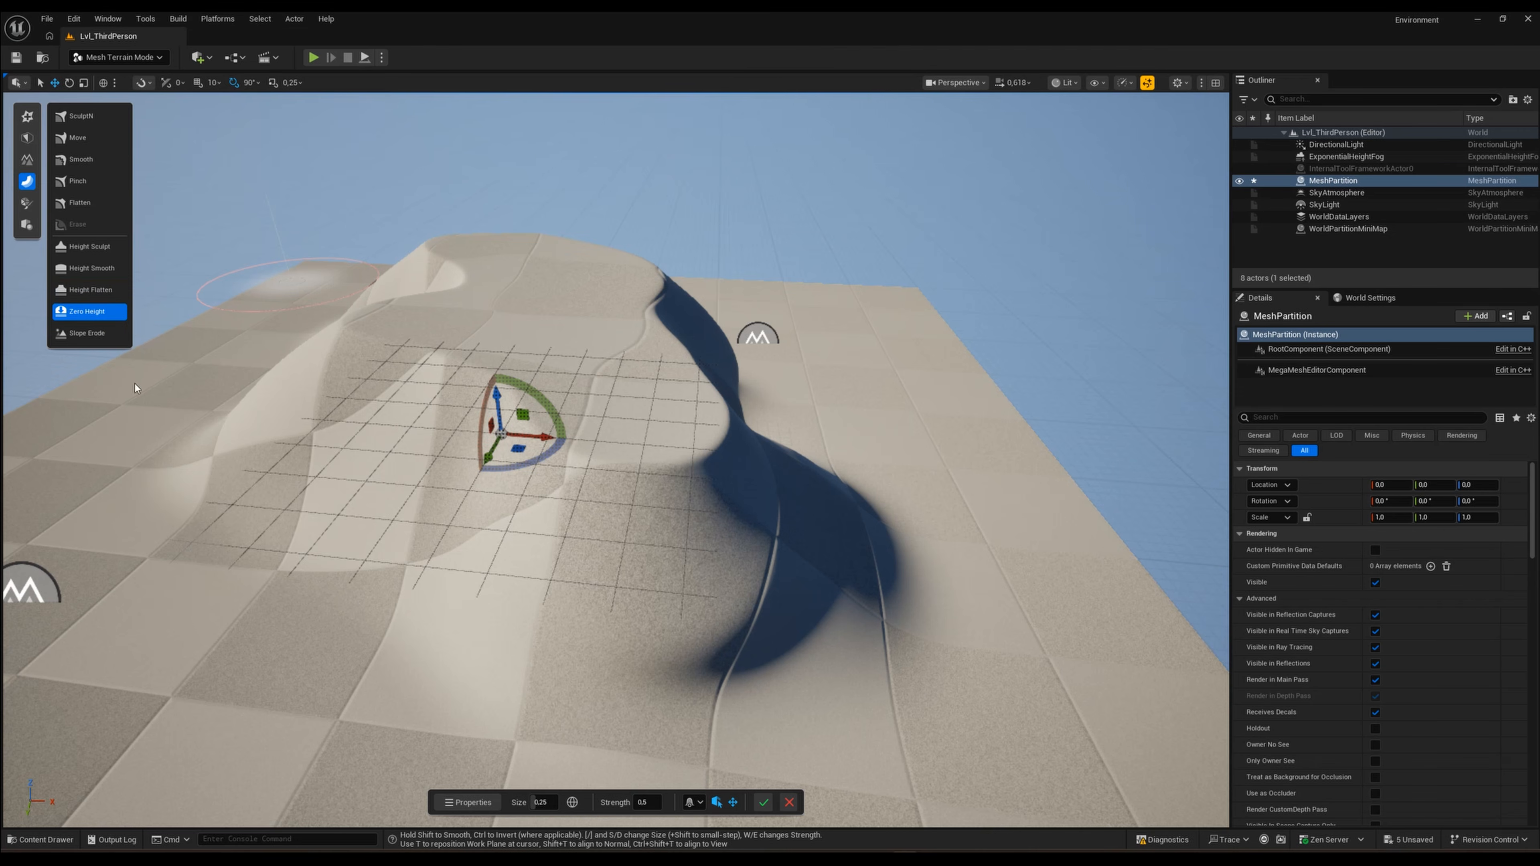
pyautogui.moveTo(873, 589)
pyautogui.mouseDown(button='right')
pyautogui.moveTo(685, 597)
pyautogui.moveTo(648, 521)
pyautogui.mouseUp(button='right')
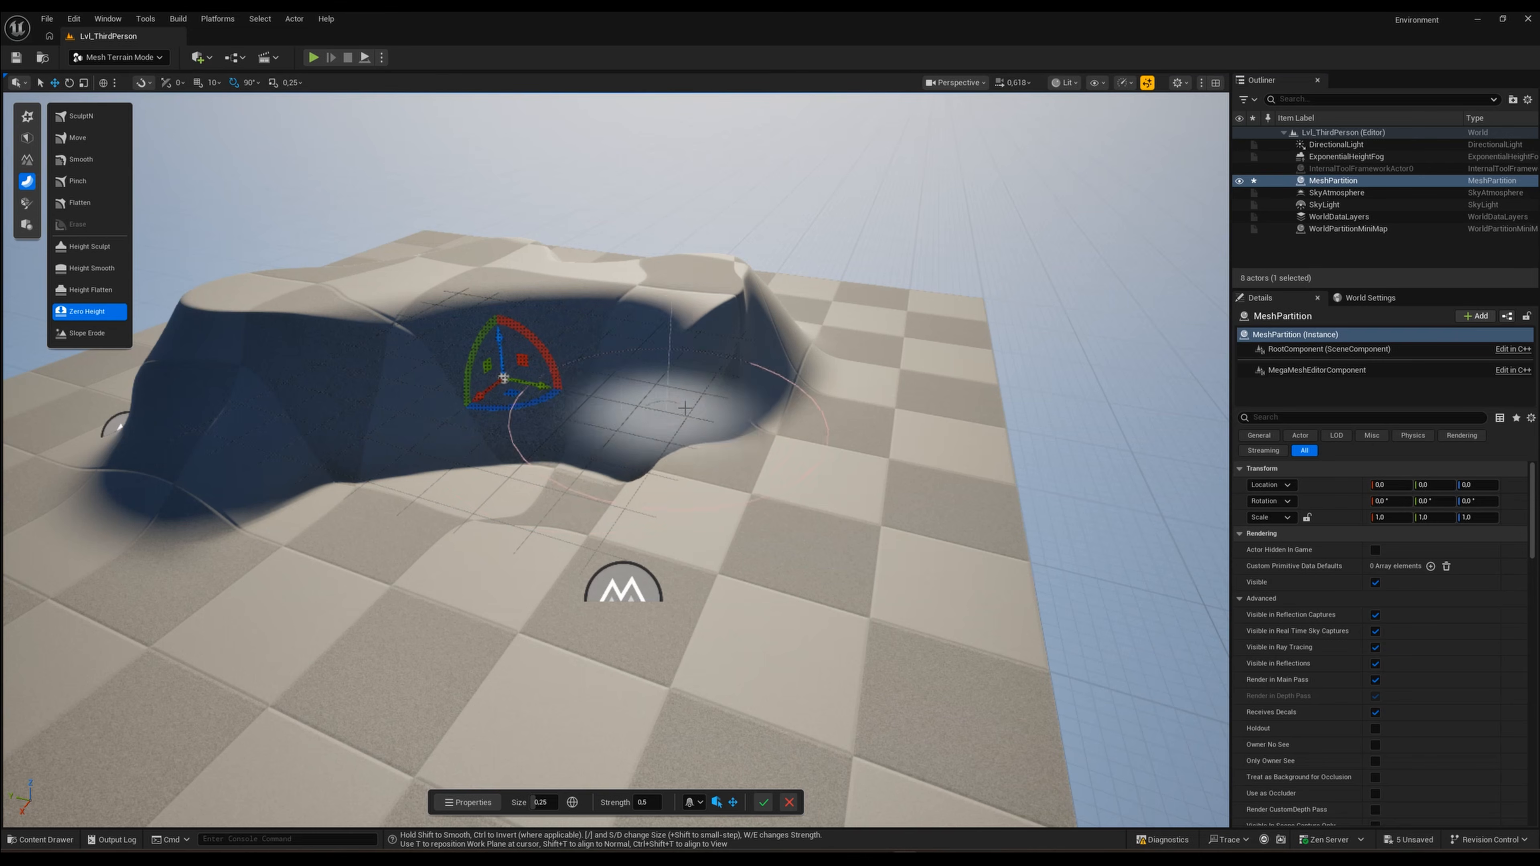
pyautogui.moveTo(685, 409)
pyautogui.mouseDown()
pyautogui.moveTo(763, 389)
pyautogui.moveTo(437, 437)
pyautogui.moveTo(446, 468)
pyautogui.mouseUp()
pyautogui.moveTo(492, 543); pyautogui.dragTo(582, 522, button='right')
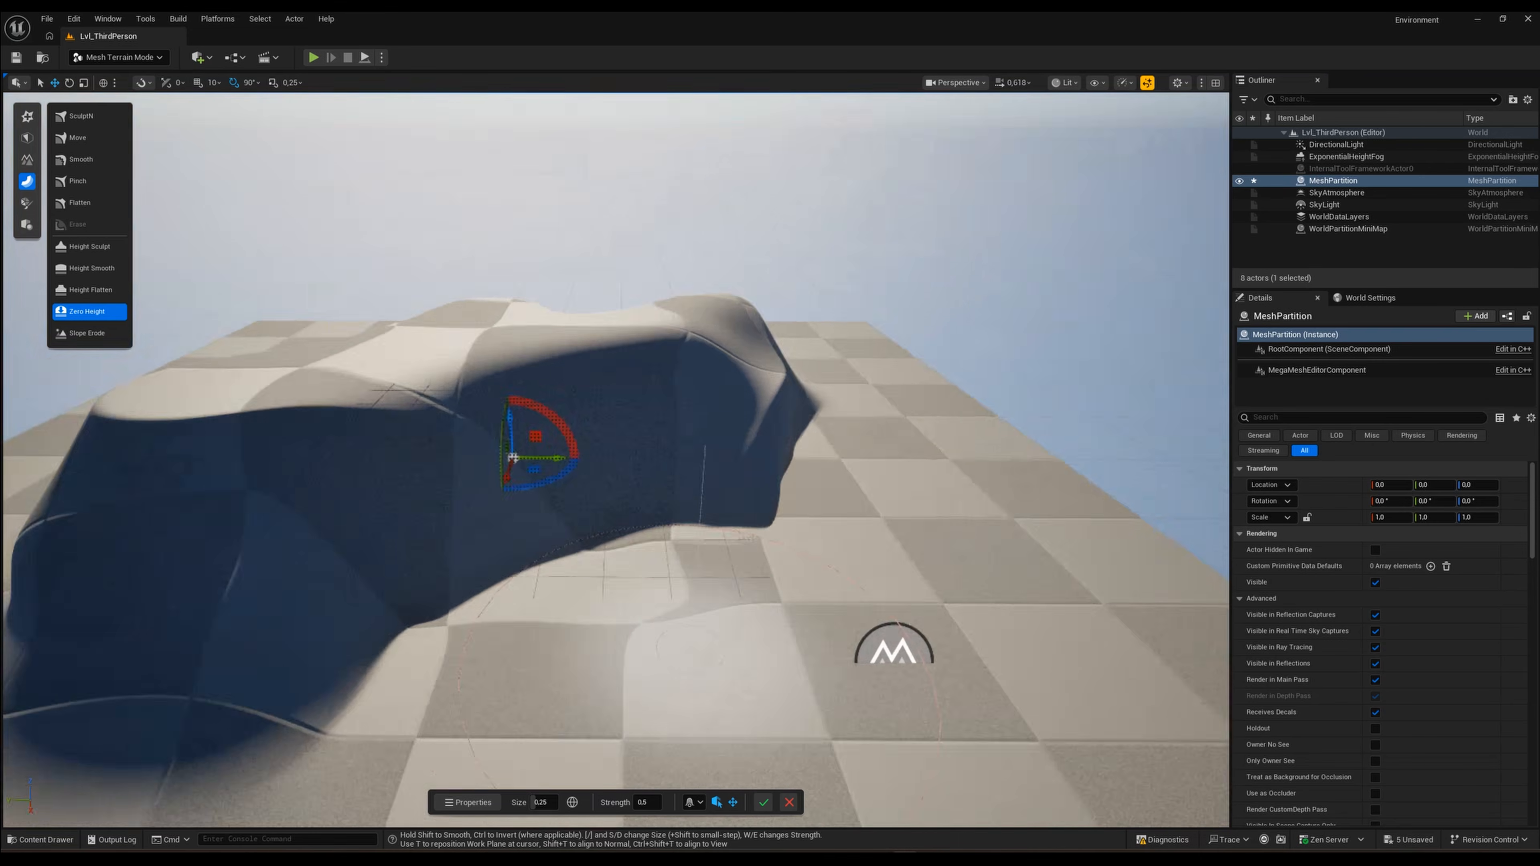
pyautogui.moveTo(679, 533); pyautogui.dragTo(705, 550, button='right')
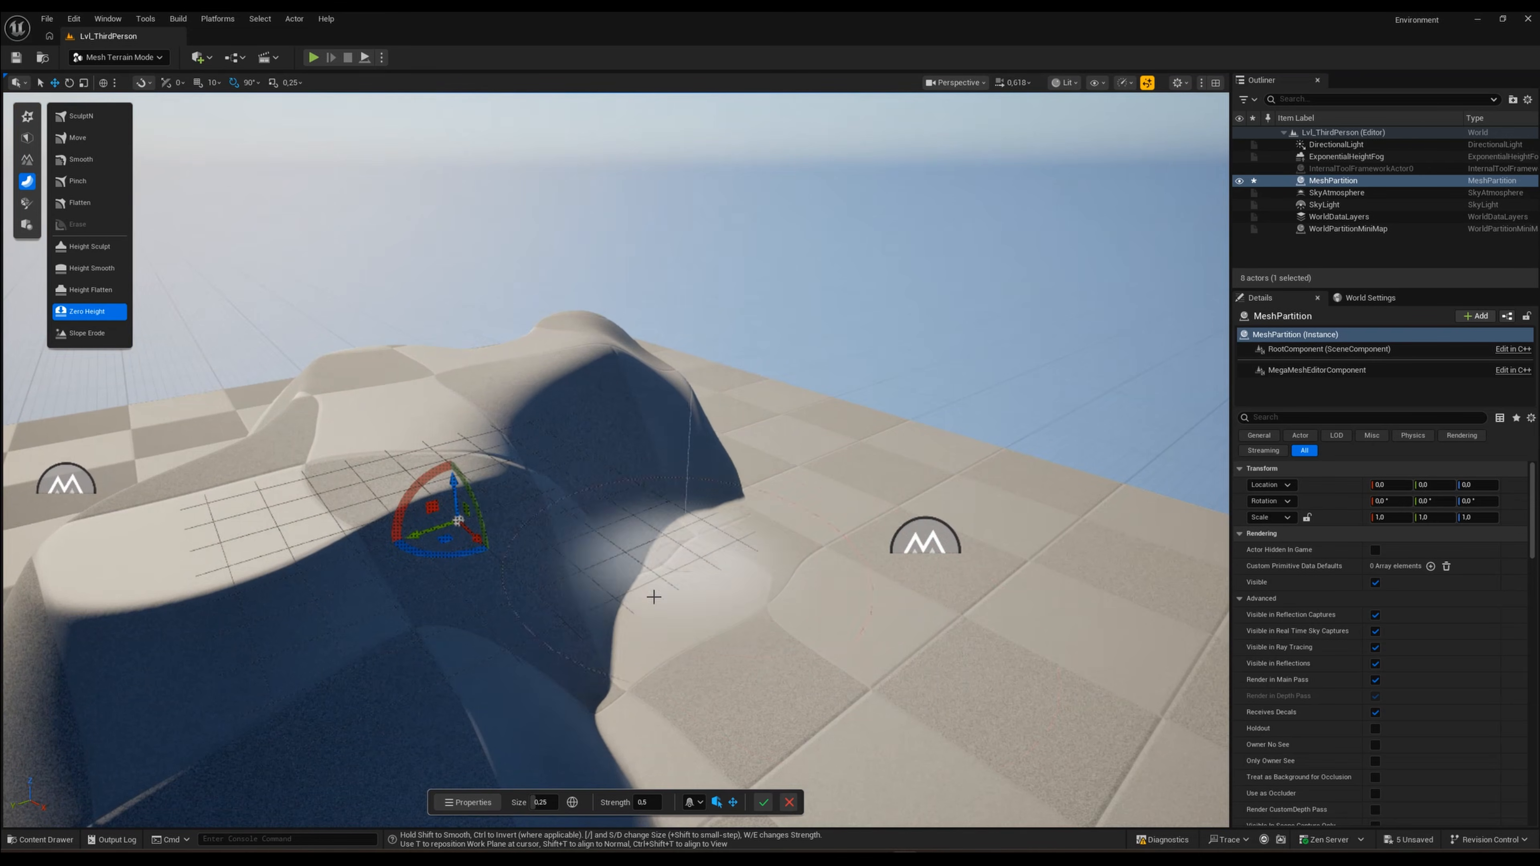
pyautogui.moveTo(654, 597)
pyautogui.mouseDown()
pyautogui.moveTo(673, 527)
pyautogui.moveTo(722, 614)
pyautogui.mouseUp()
pyautogui.moveTo(697, 585)
pyautogui.mouseDown(button='right')
pyautogui.moveTo(667, 561)
pyautogui.moveTo(597, 549)
pyautogui.moveTo(612, 545)
pyautogui.mouseUp(button='right')
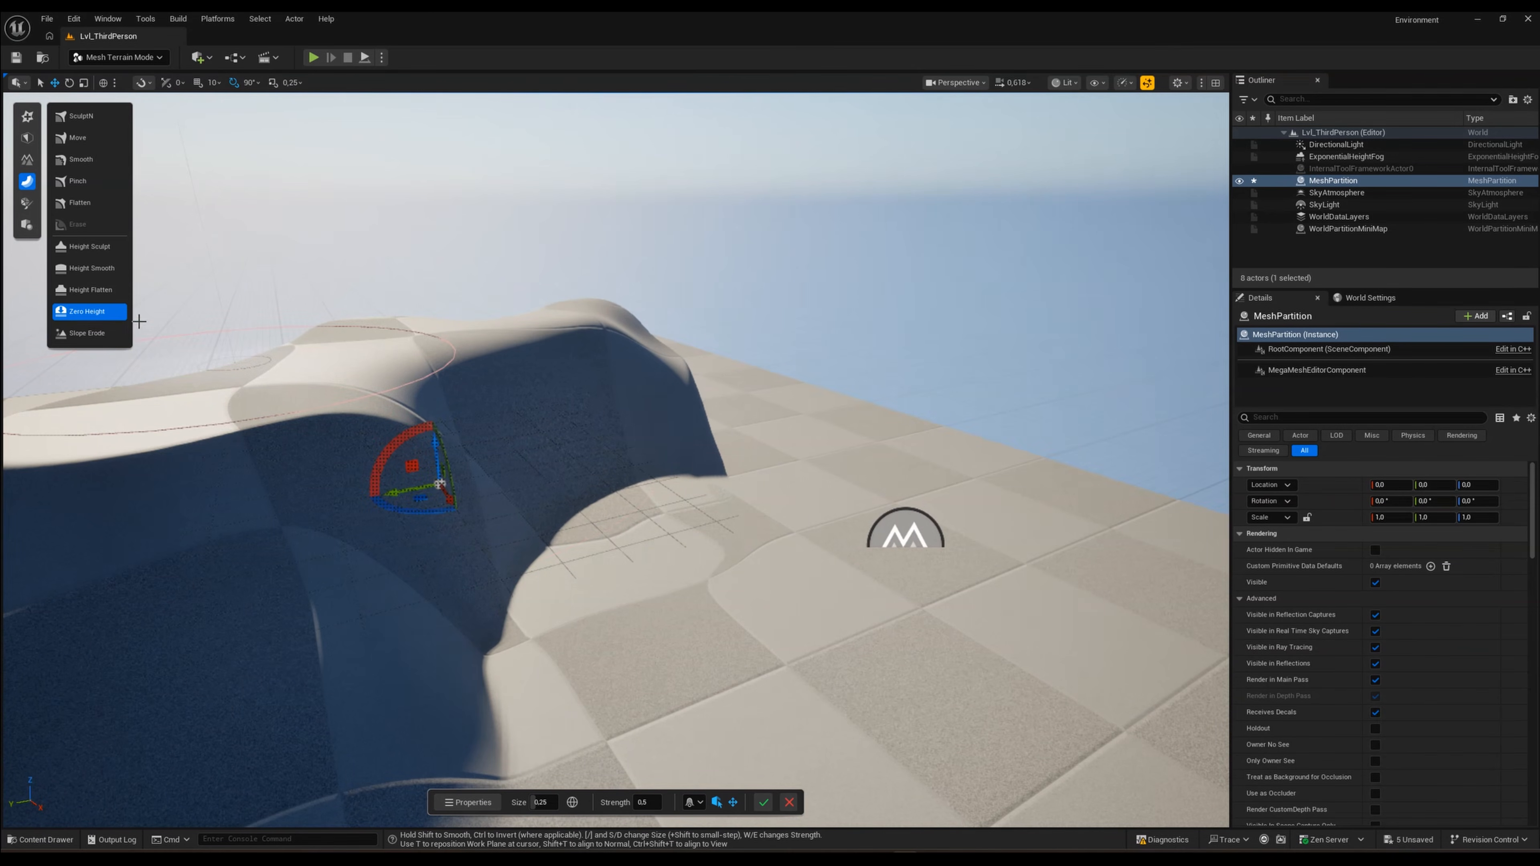
# Step: Erode the mound's top and slopes from several sides with the Slope Erode brush at size 0.25
pyautogui.click(96, 333)
pyautogui.moveTo(581, 516)
pyautogui.mouseDown(button='right')
pyautogui.moveTo(533, 546)
pyautogui.moveTo(657, 556)
pyautogui.mouseUp(button='right')
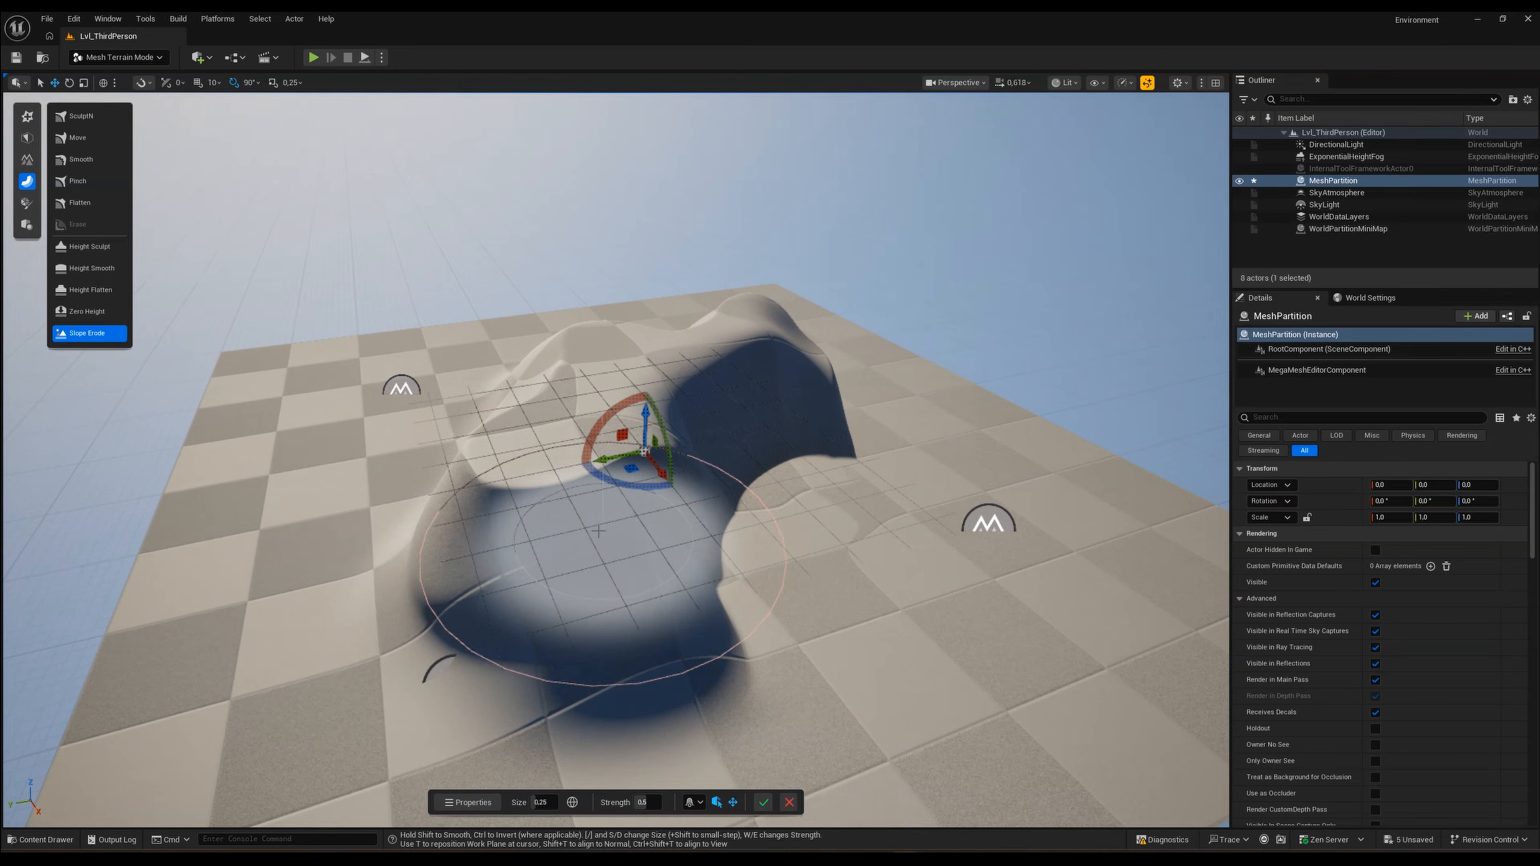
pyautogui.moveTo(545, 484); pyautogui.dragTo(527, 430)
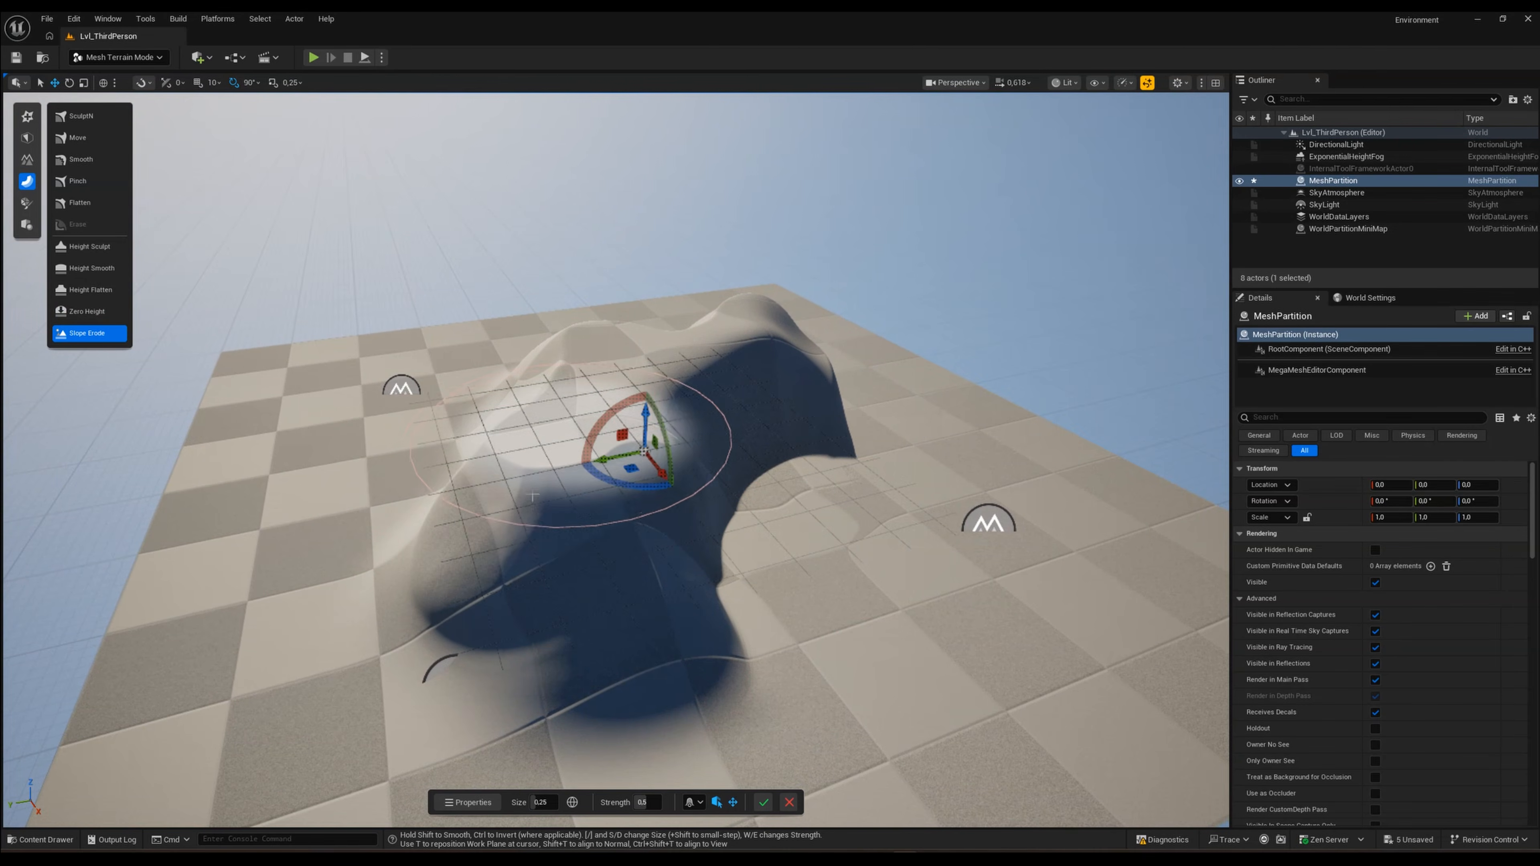
pyautogui.moveTo(532, 496); pyautogui.dragTo(519, 417)
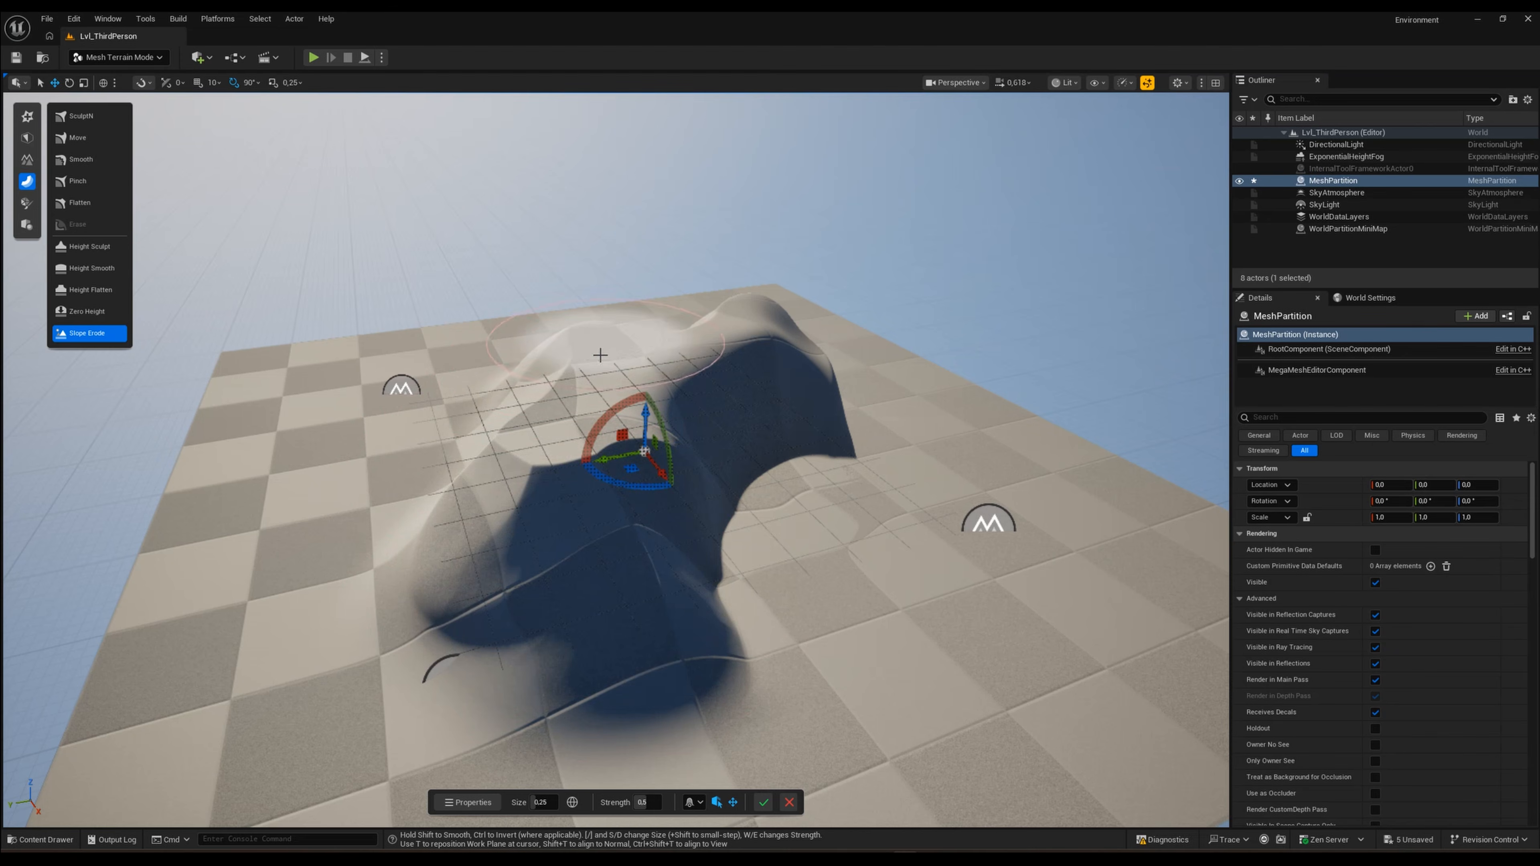
pyautogui.moveTo(830, 522); pyautogui.dragTo(818, 528, button='right')
pyautogui.moveTo(699, 486)
pyautogui.mouseDown()
pyautogui.moveTo(600, 437)
pyautogui.moveTo(673, 425)
pyautogui.moveTo(773, 336)
pyautogui.moveTo(663, 316)
pyautogui.moveTo(643, 289)
pyautogui.moveTo(824, 479)
pyautogui.mouseUp()
pyautogui.moveTo(824, 480); pyautogui.dragTo(628, 444, button='right')
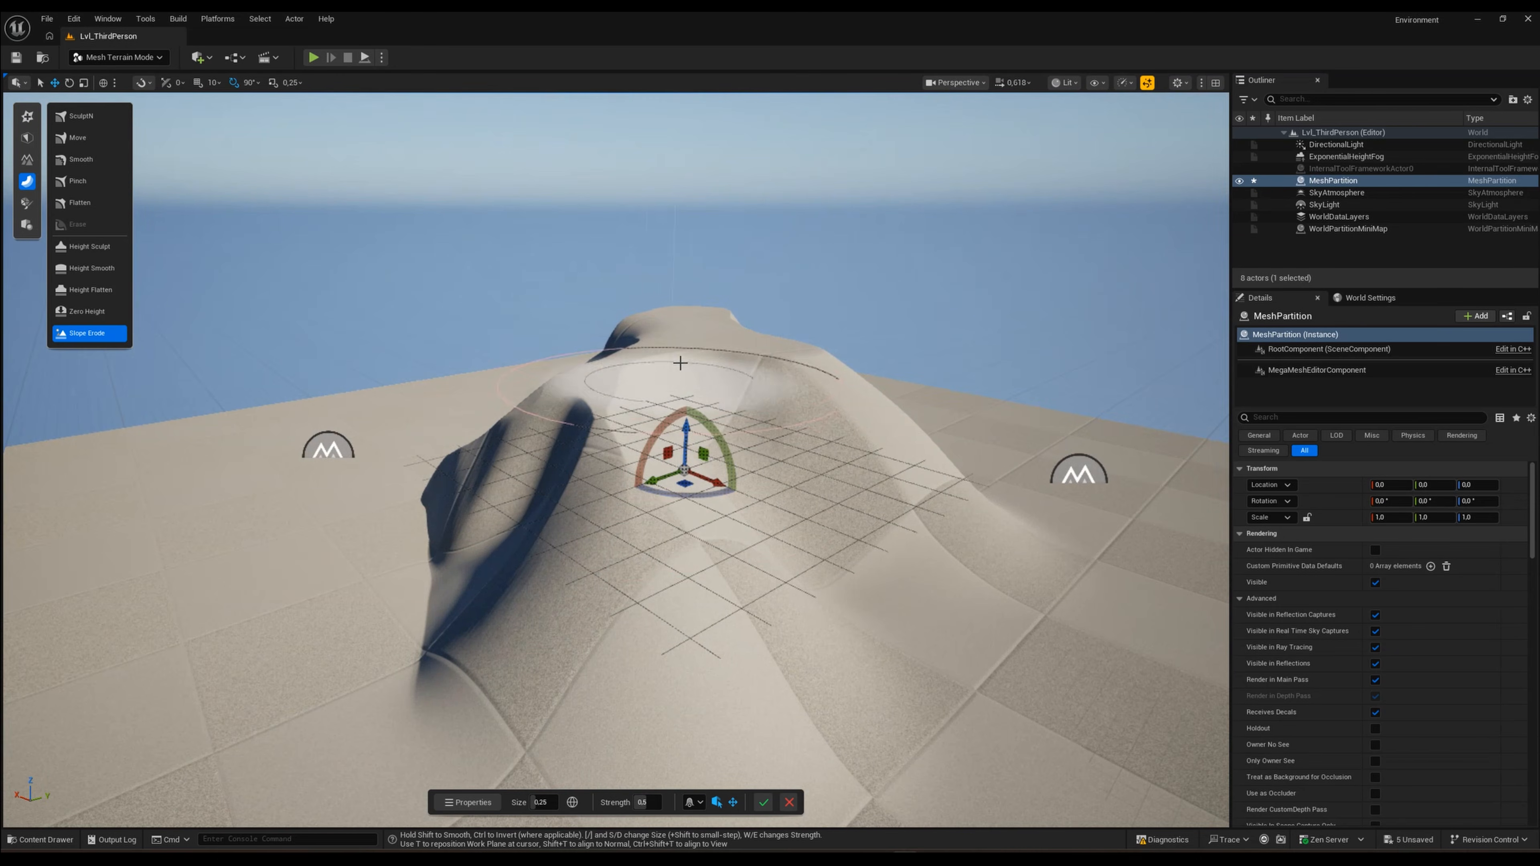
pyautogui.moveTo(807, 366)
pyautogui.mouseDown()
pyautogui.moveTo(976, 492)
pyautogui.moveTo(970, 543)
pyautogui.moveTo(760, 359)
pyautogui.mouseUp()
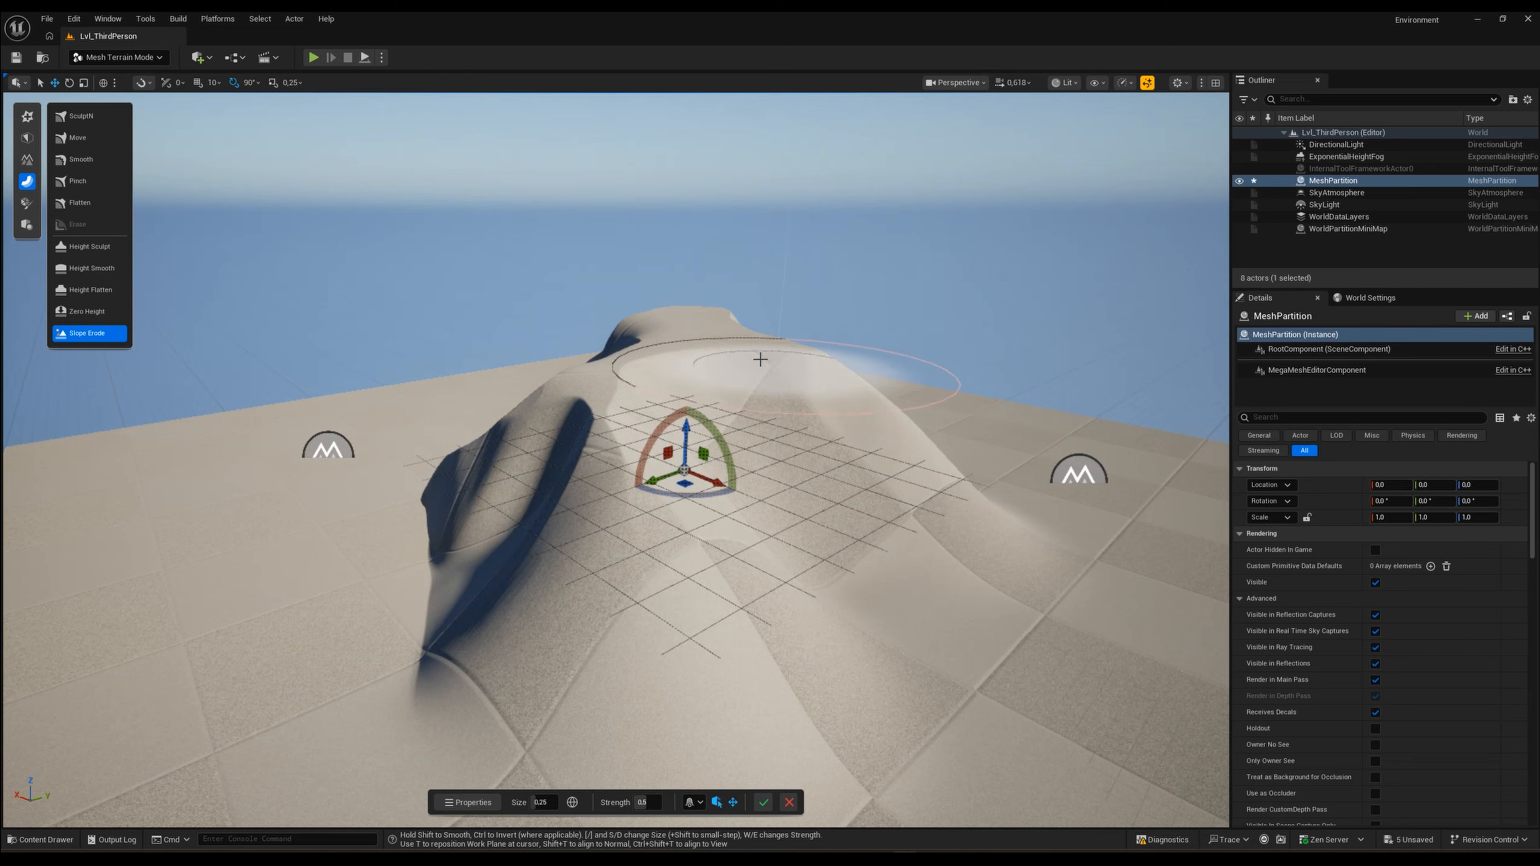
pyautogui.moveTo(580, 431); pyautogui.dragTo(724, 581, button='right')
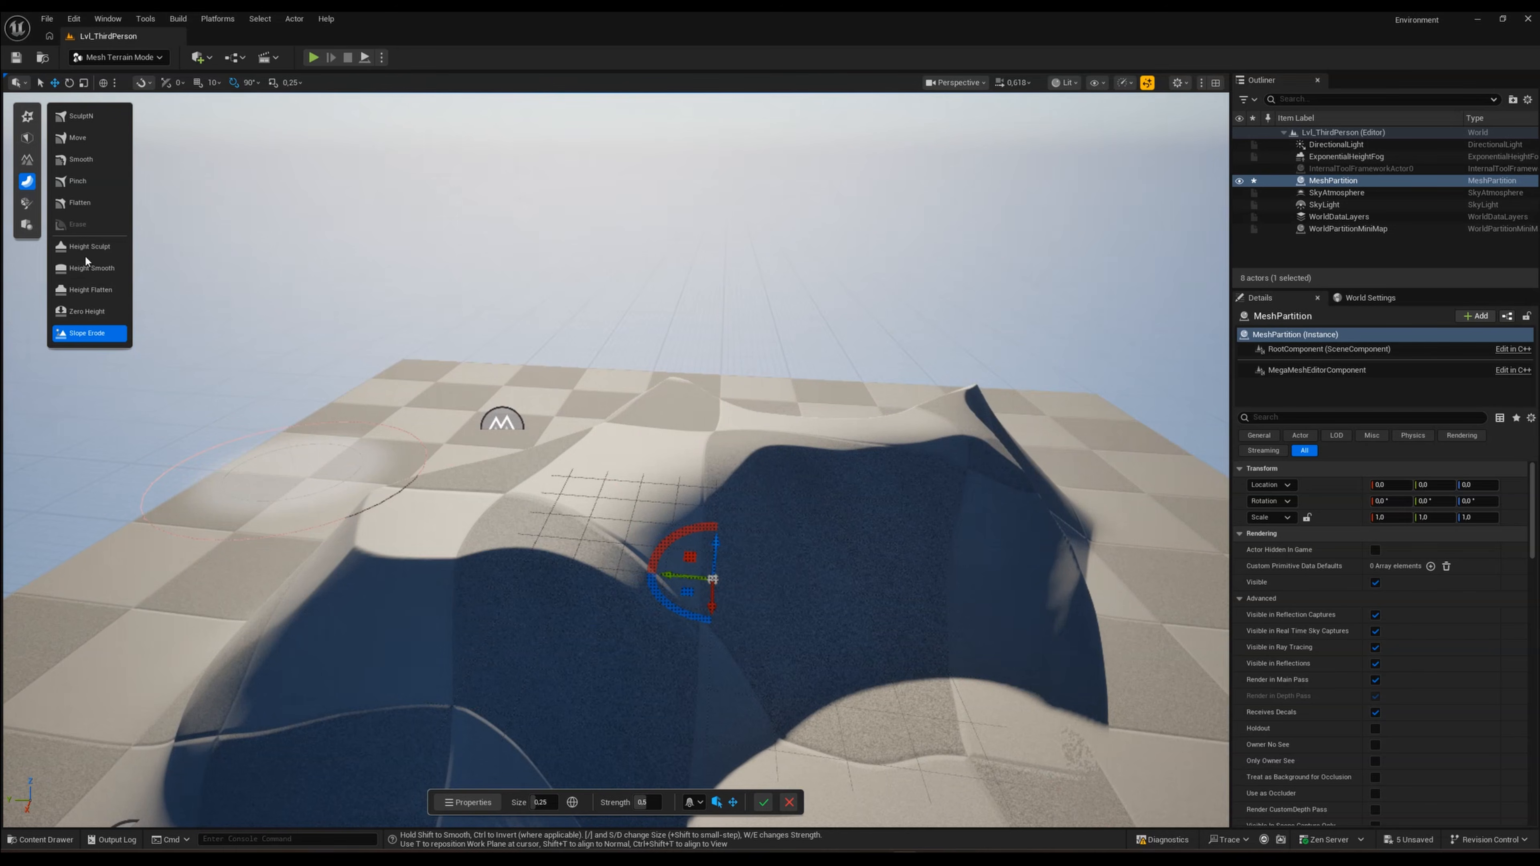
# Step: Soften the mound's rounded end with the Height Smooth brush at size 0.25, and return to the Slope Erode brush
pyautogui.click(96, 267)
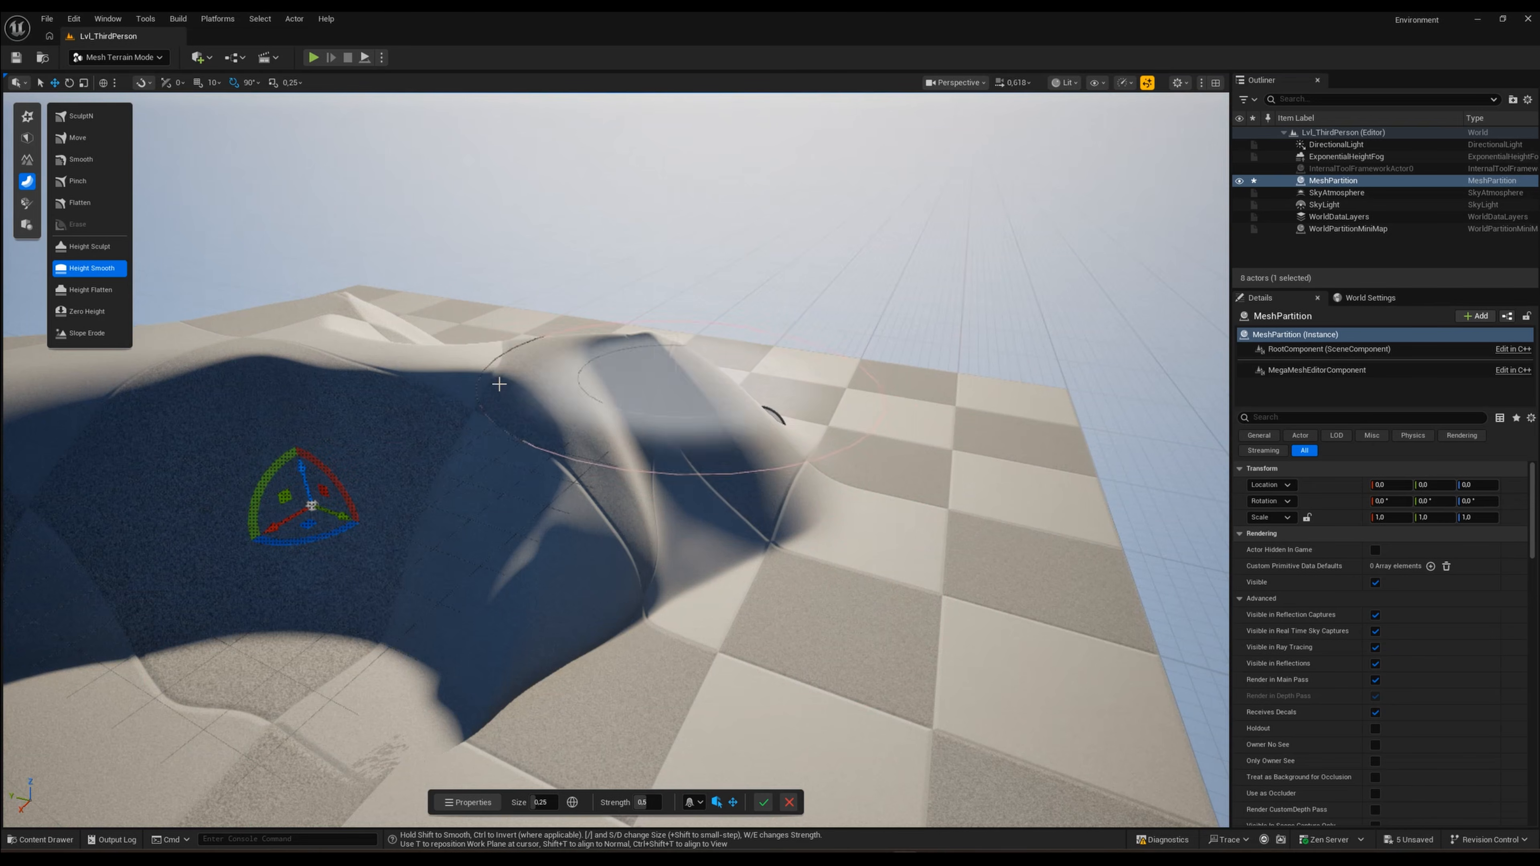
pyautogui.moveTo(606, 529); pyautogui.dragTo(515, 503, button='right')
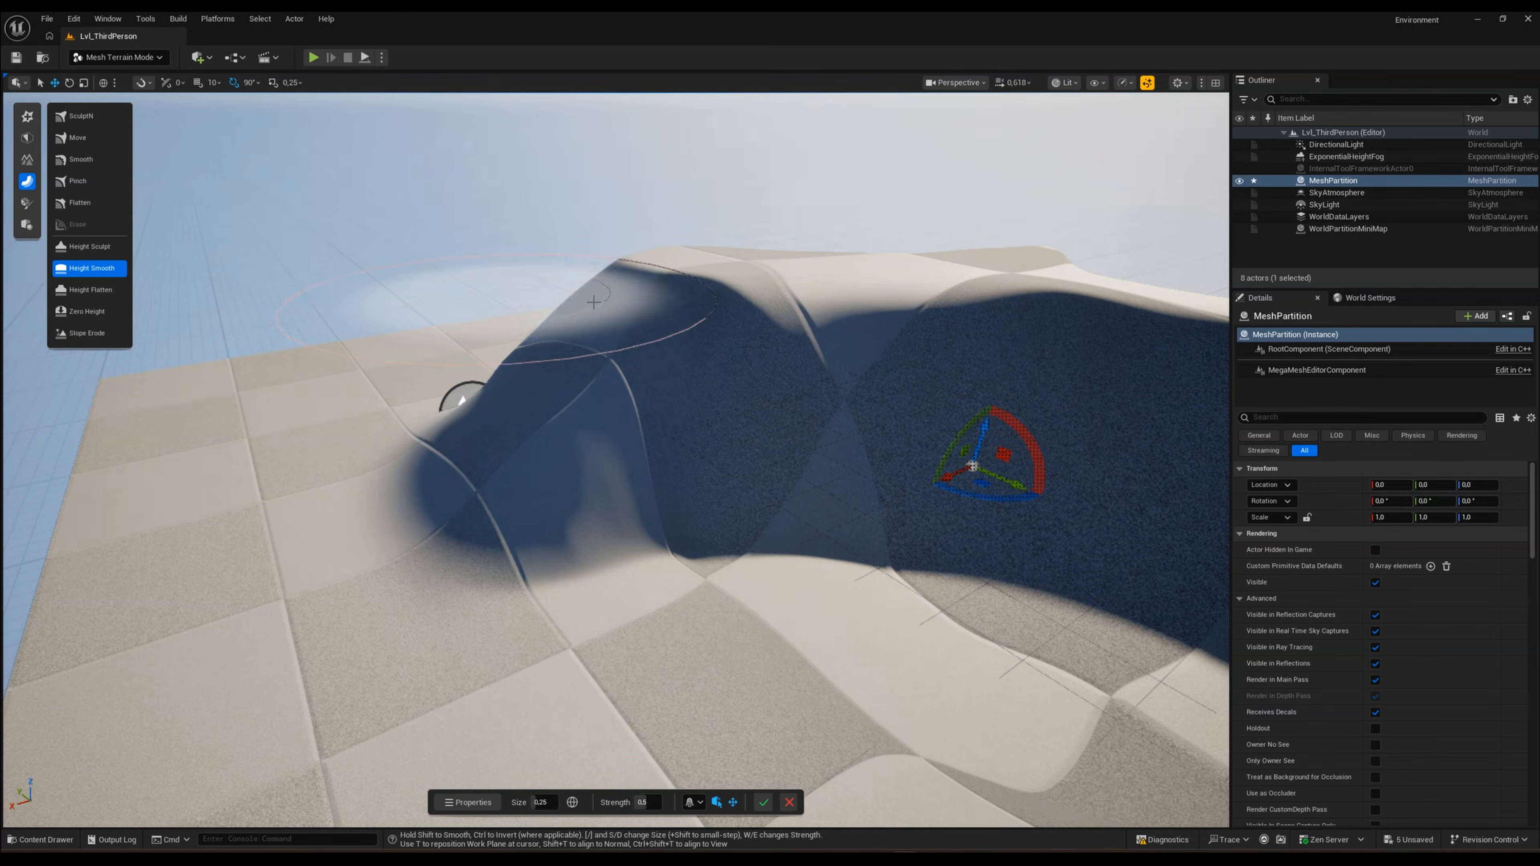
pyautogui.click(92, 332)
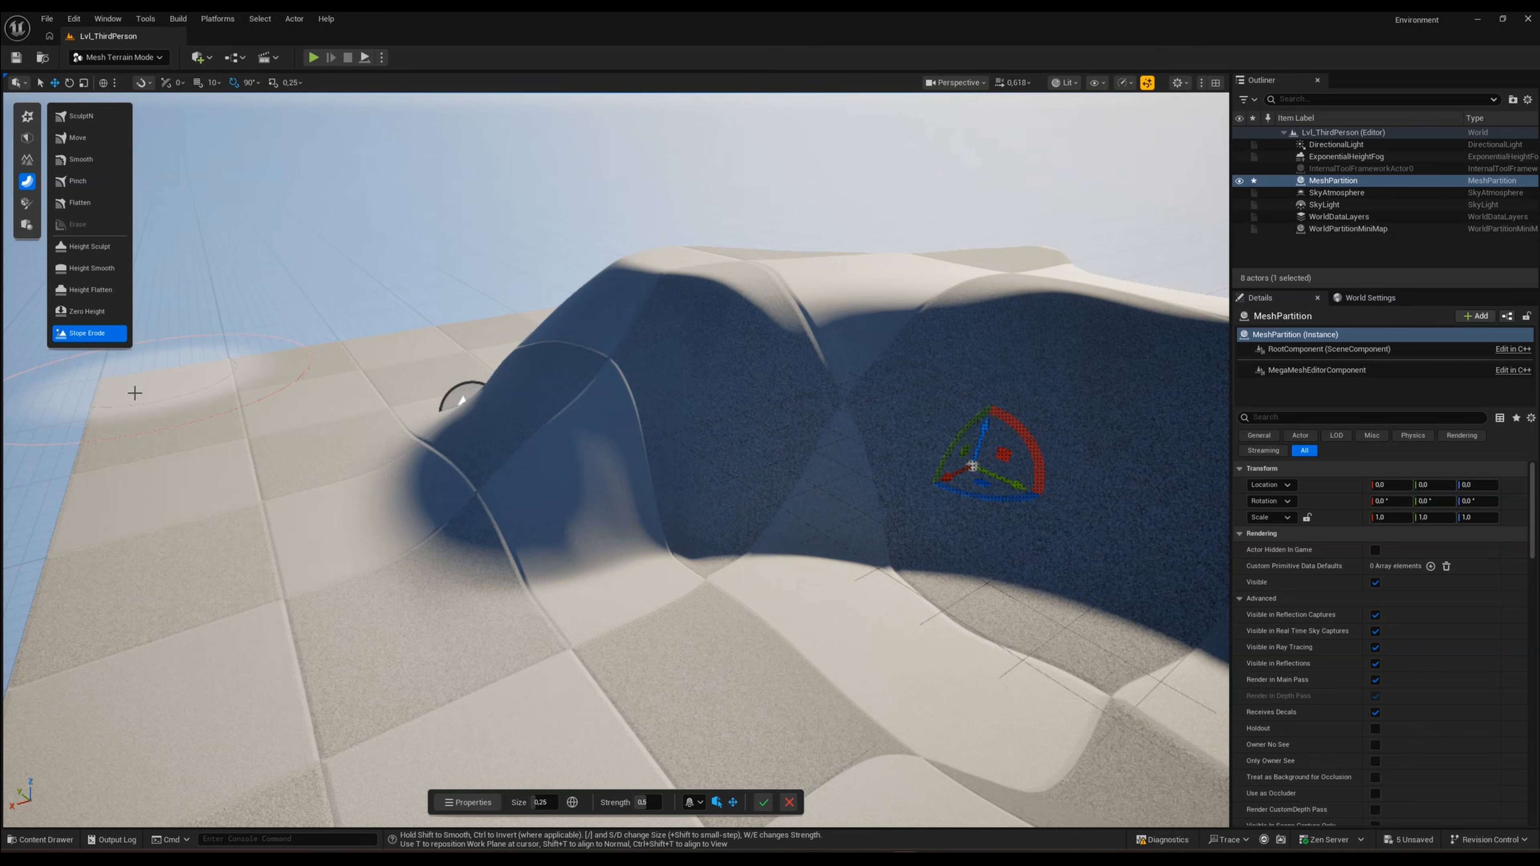
pyautogui.moveTo(362, 481); pyautogui.dragTo(230, 276, button='right')
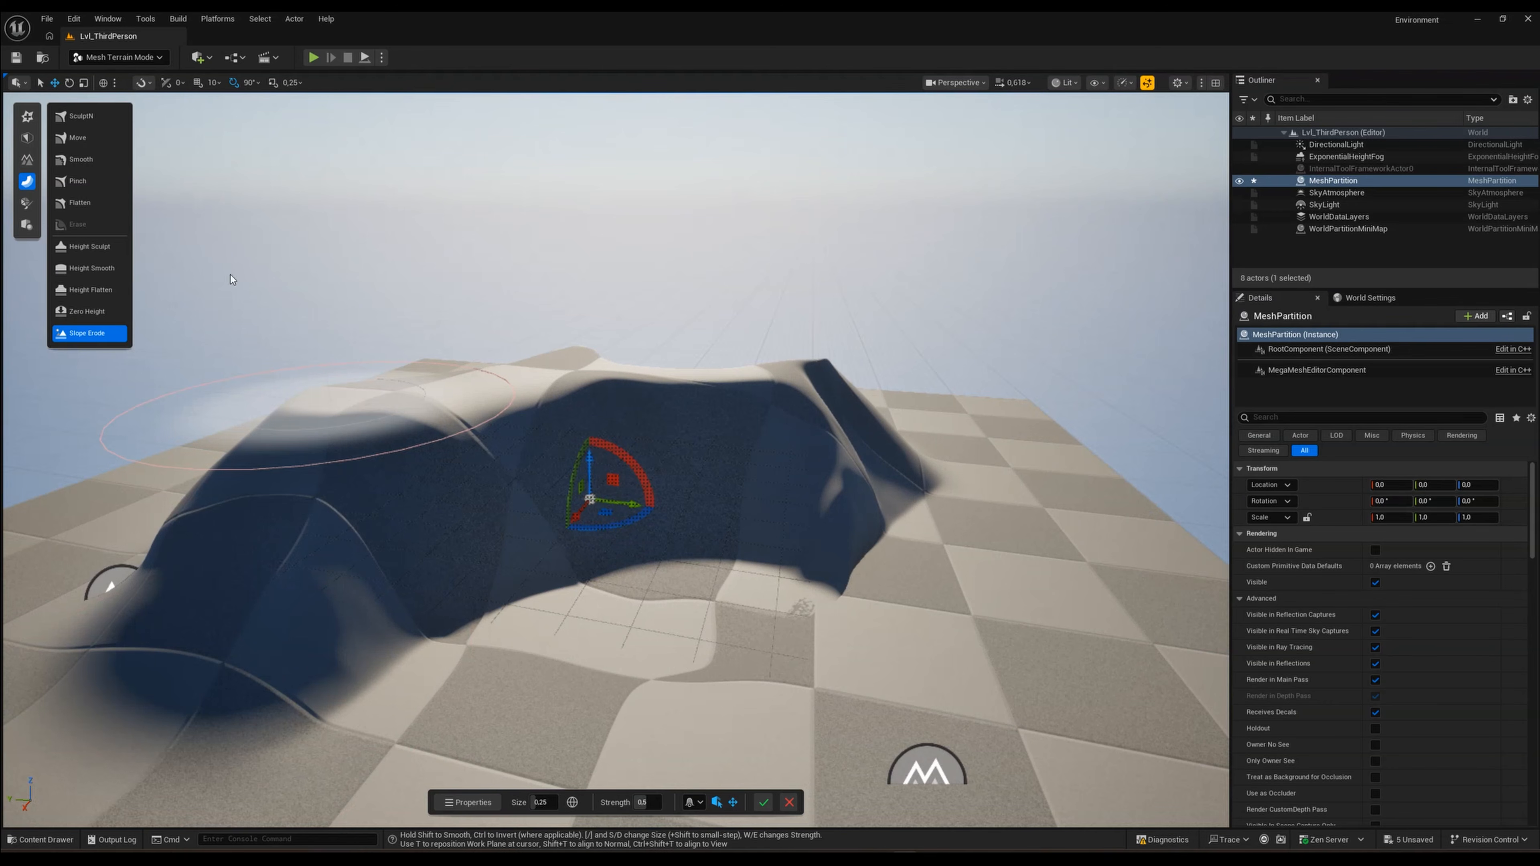
# Step: Start creating a cylinder primitive and place it on top of the mound
pyautogui.click(26, 203)
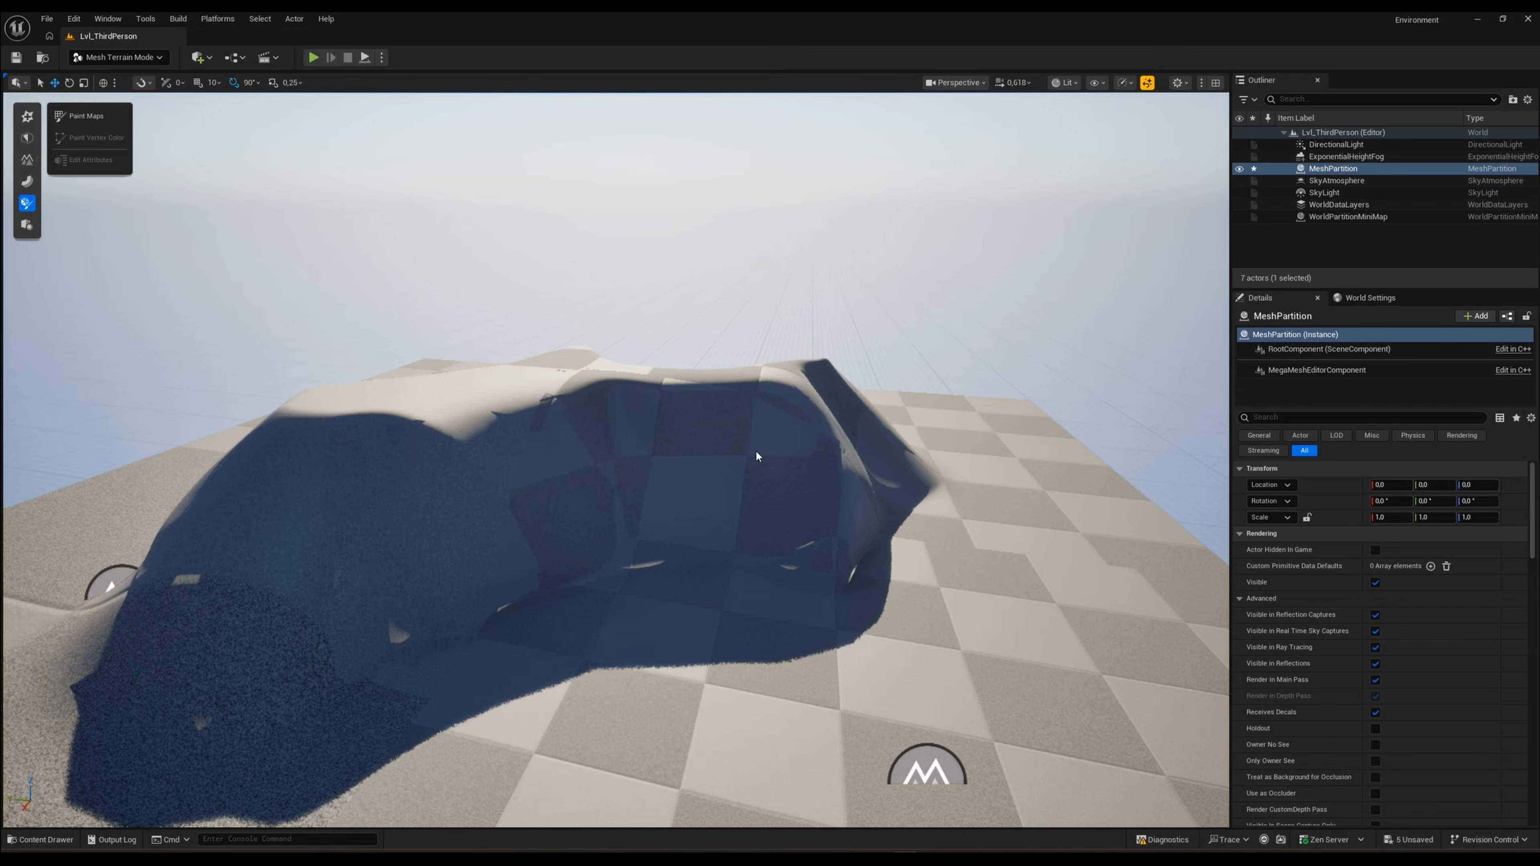
pyautogui.click(27, 226)
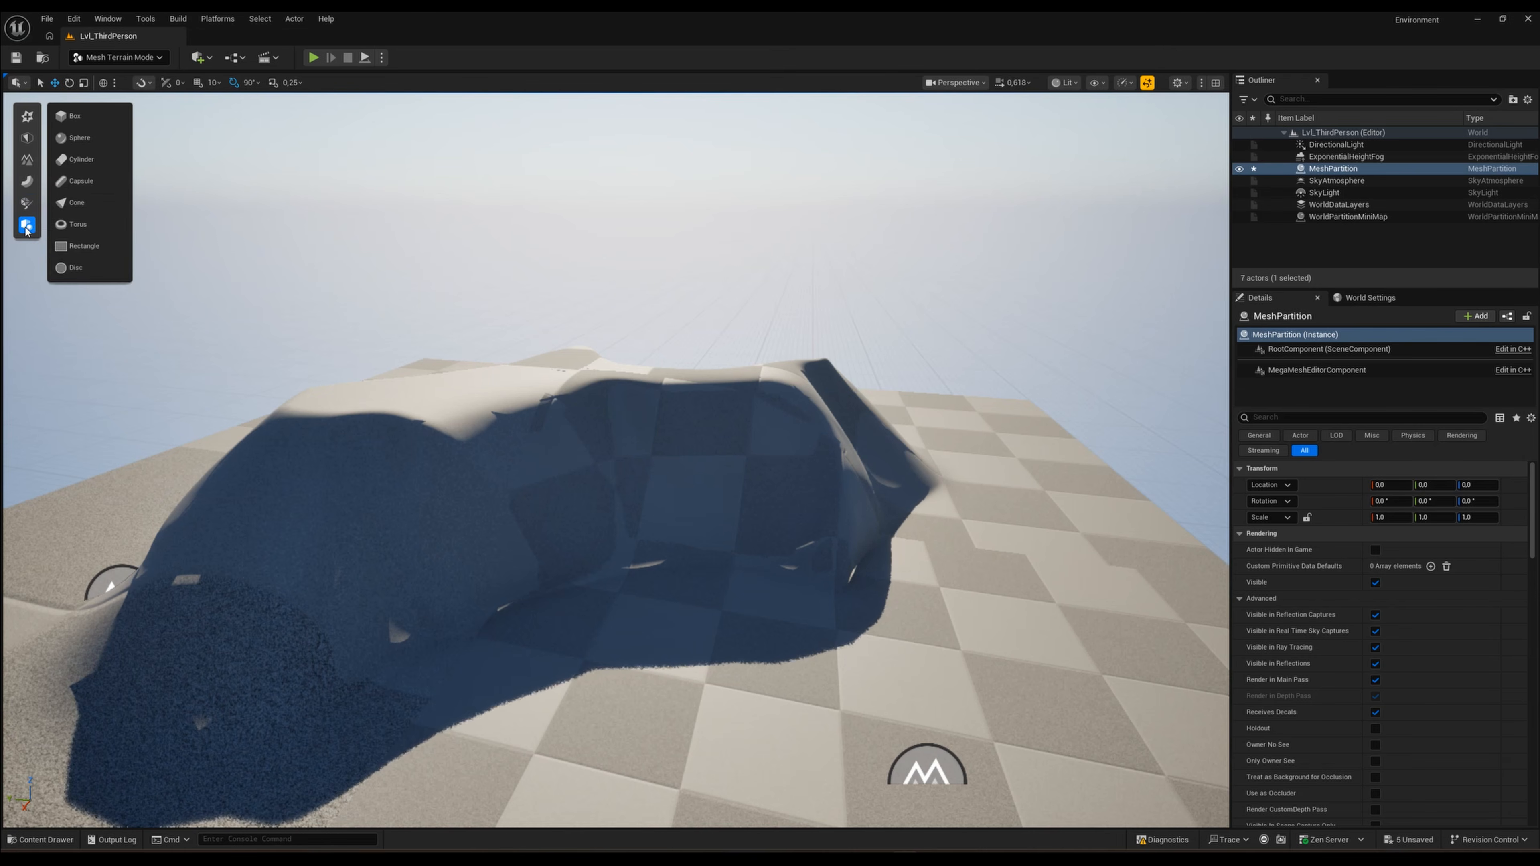
pyautogui.click(82, 161)
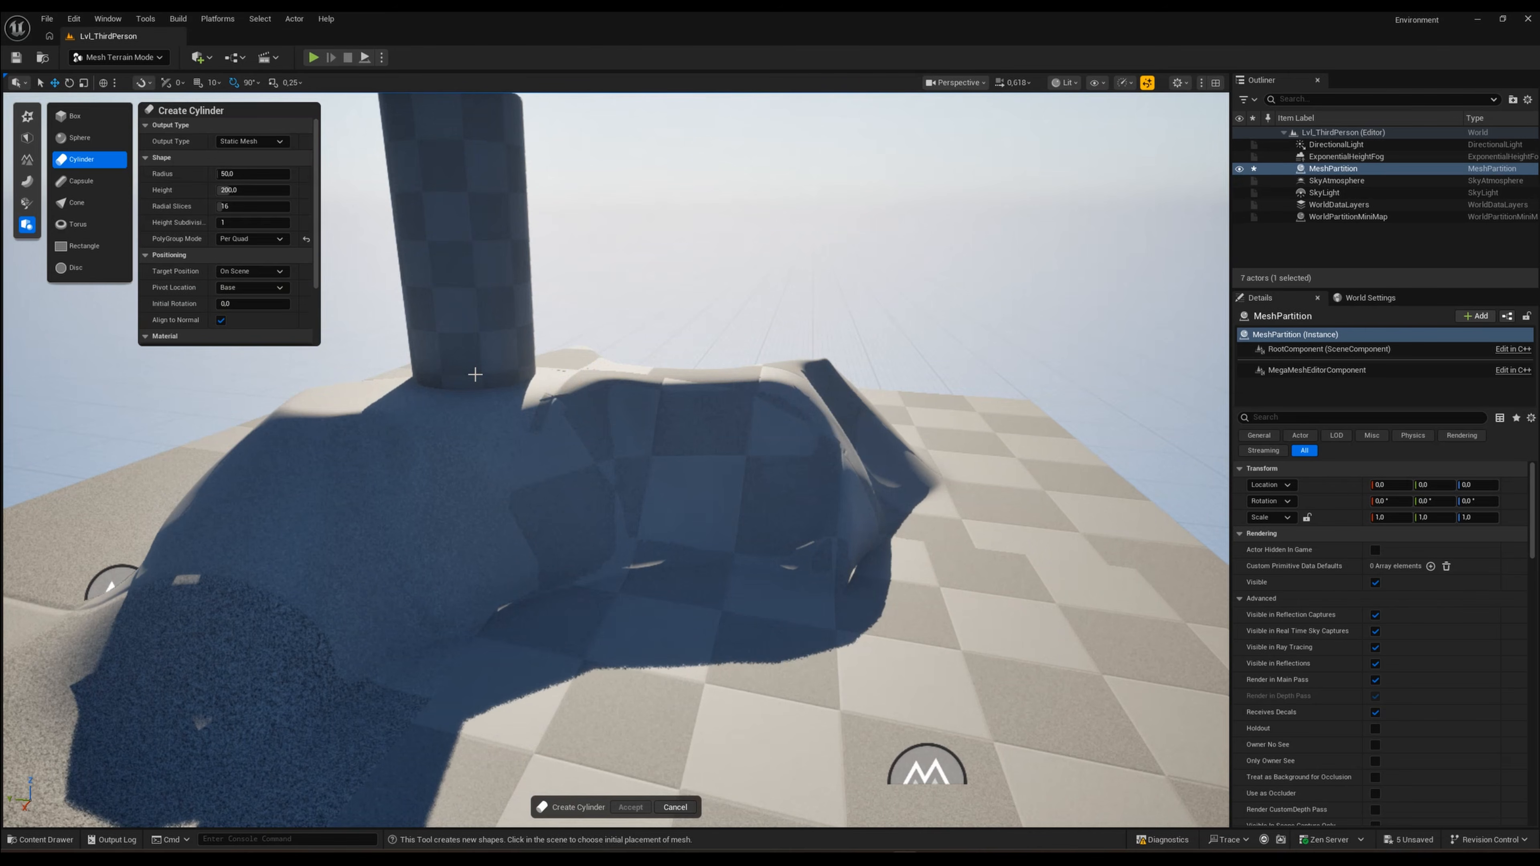
pyautogui.click(474, 374)
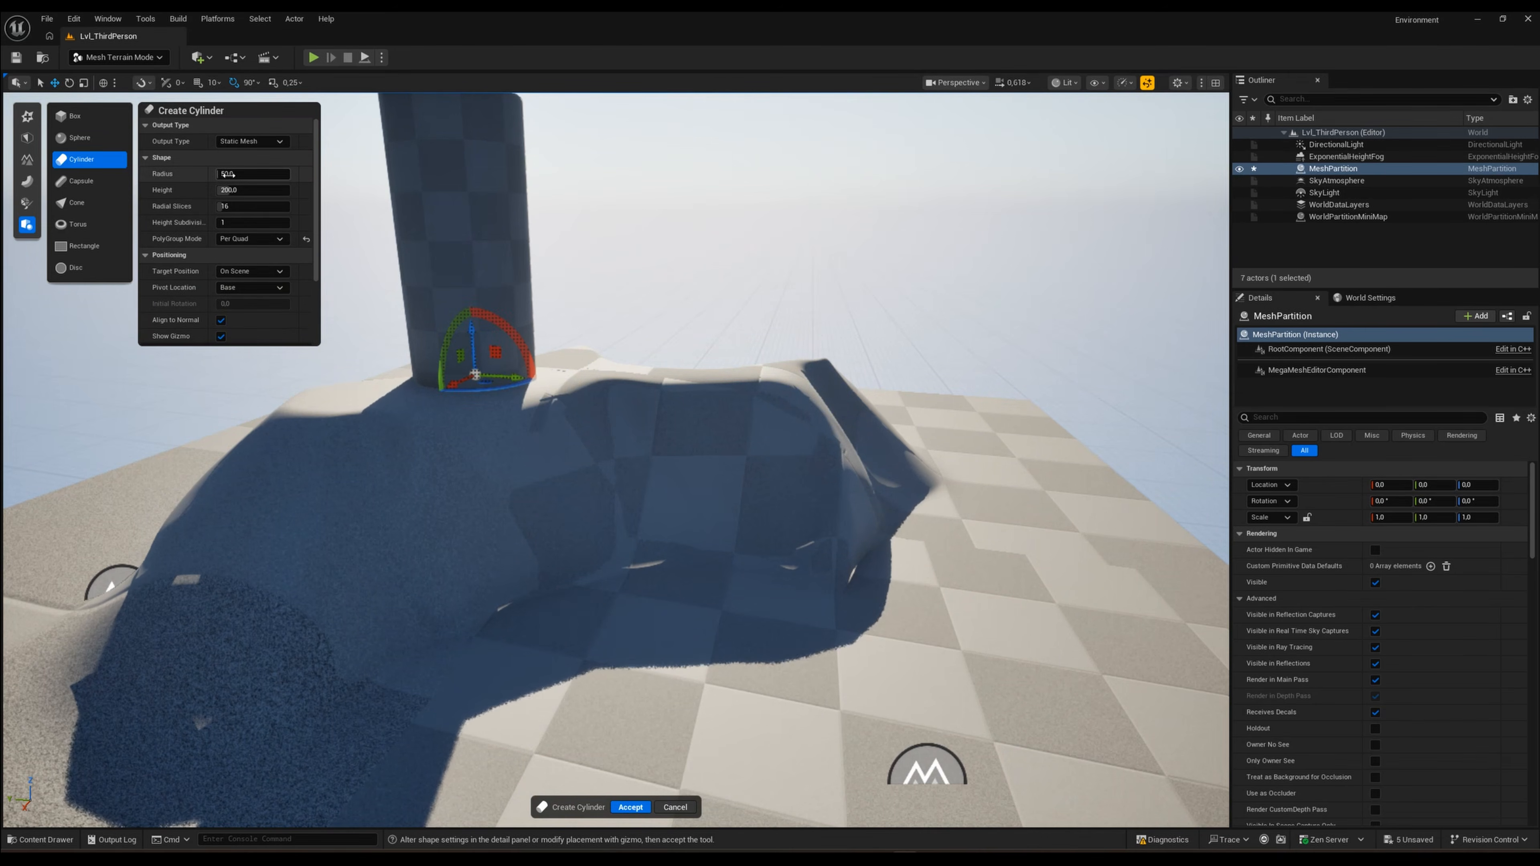
# Step: Set the new cylinder's radius to 36 and its height to 400
pyautogui.moveTo(230, 174); pyautogui.dragTo(215, 174)
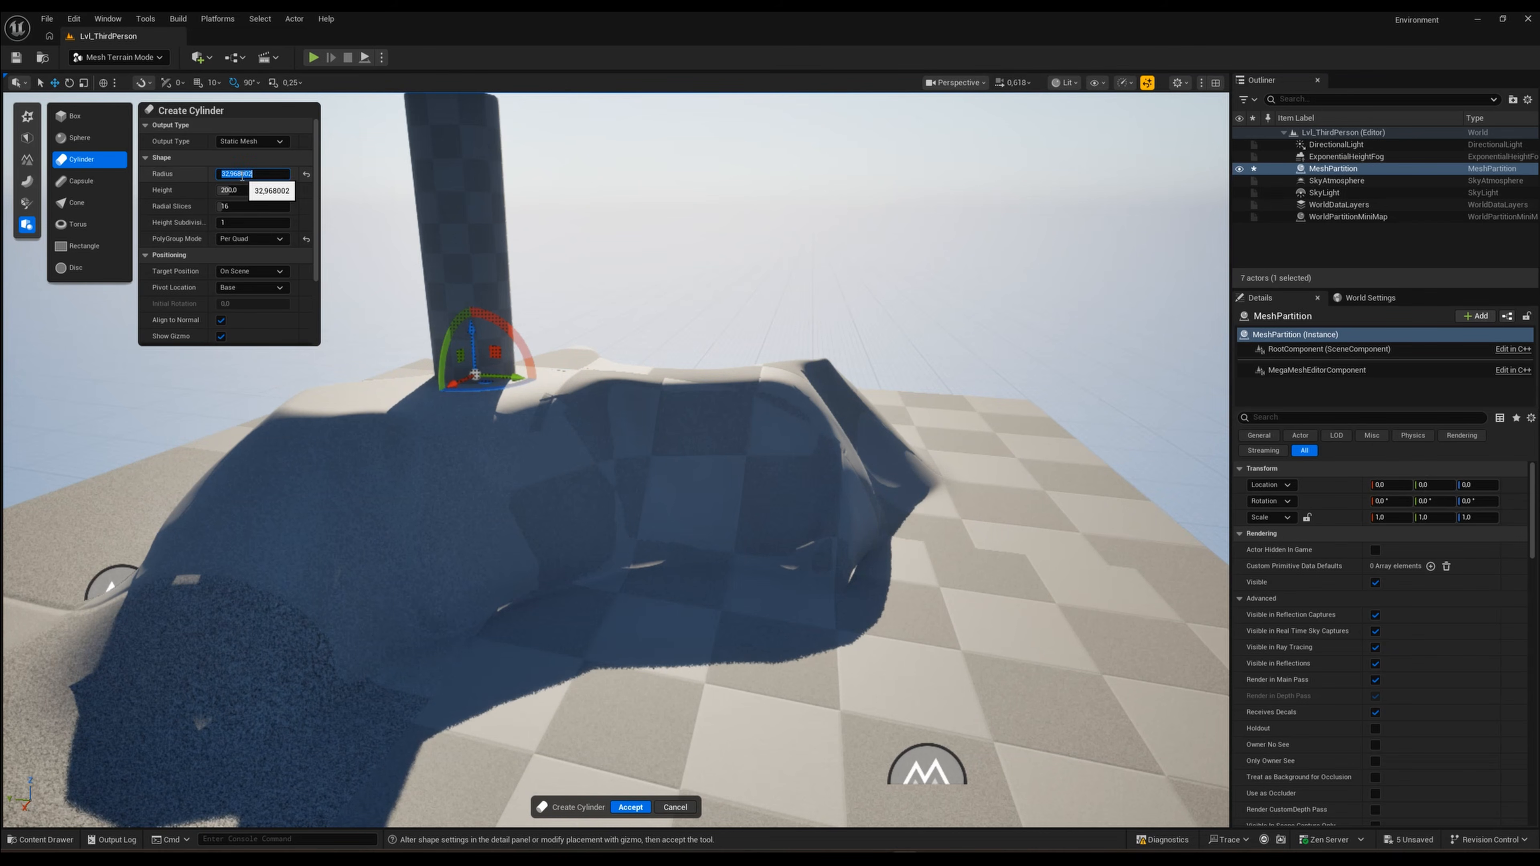
pyautogui.press('Return')
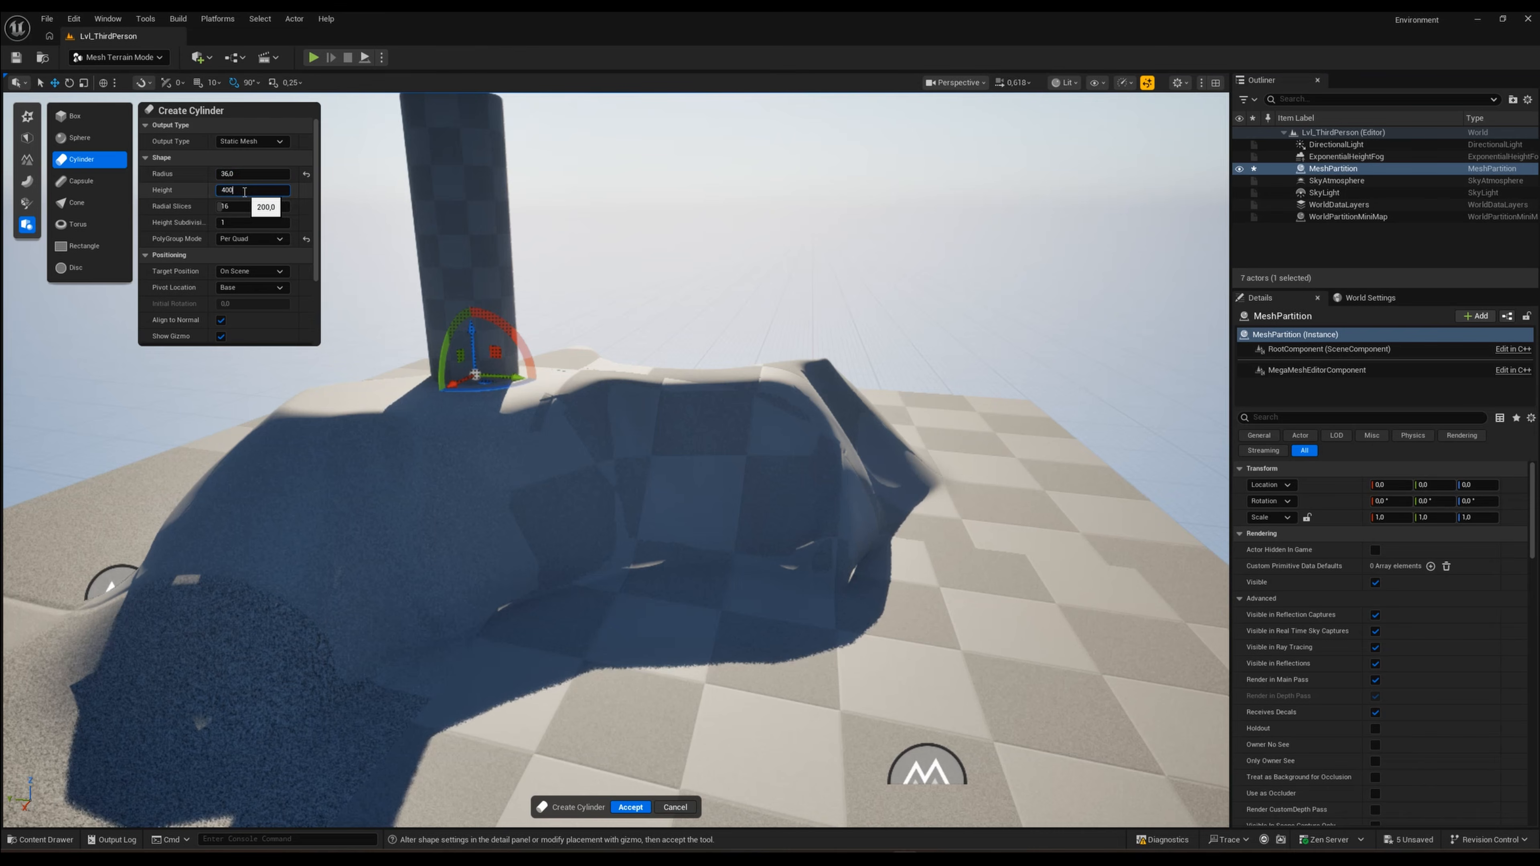
pyautogui.scroll(-12, 561, 341)
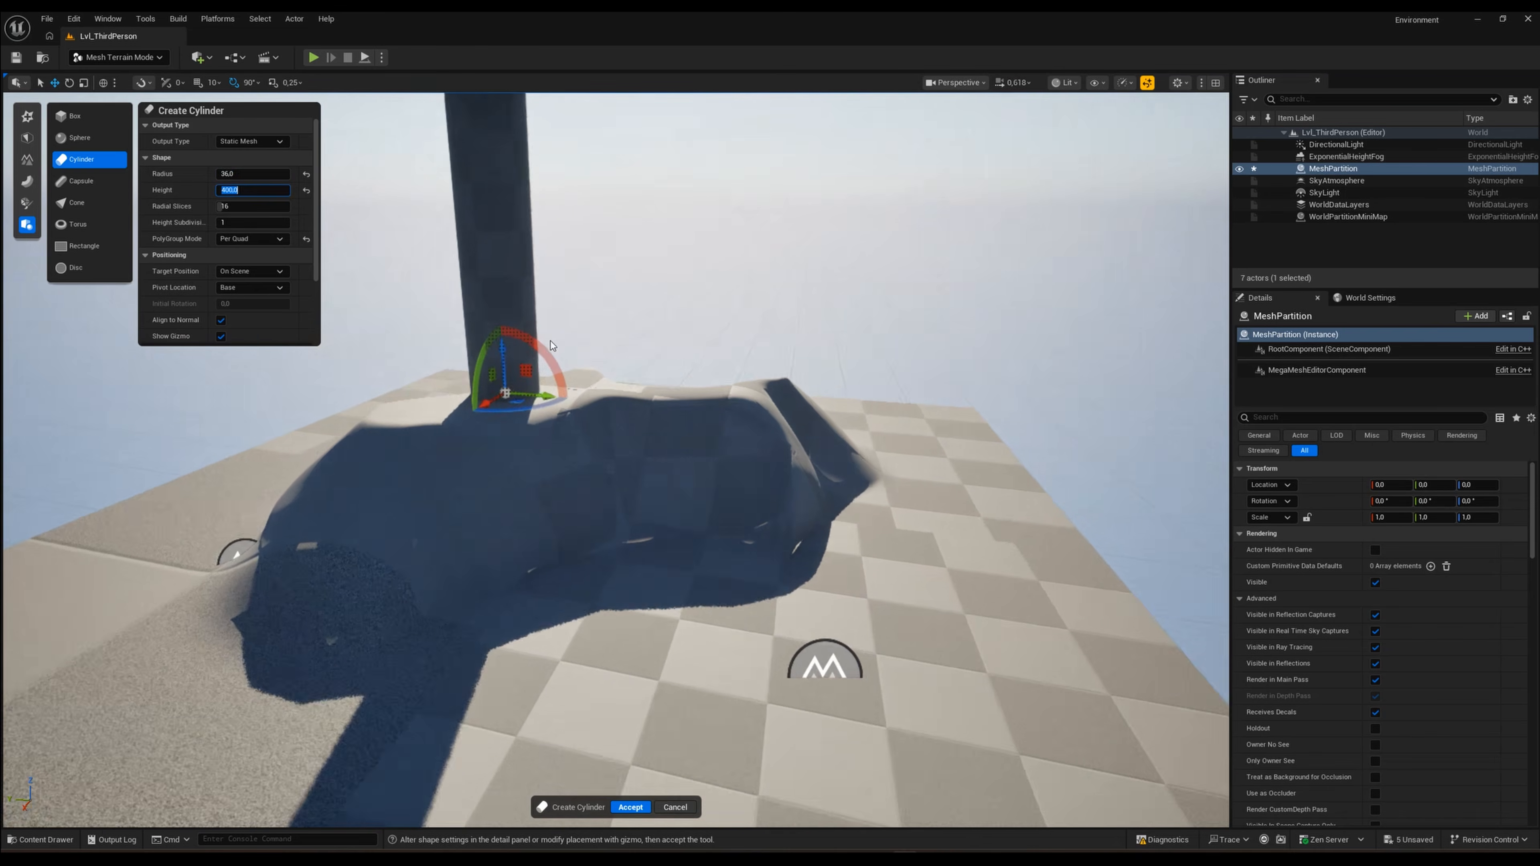
# Step: Give the cylinder 32 radial slices and 2 height subdivisions, and accept it as a static mesh
pyautogui.moveTo(649, 362); pyautogui.dragTo(617, 327, button='right')
pyautogui.press('w')
pyautogui.press('s')
pyautogui.moveTo(617, 345); pyautogui.dragTo(653, 326, button='right')
pyautogui.click(236, 205)
pyautogui.write('32')
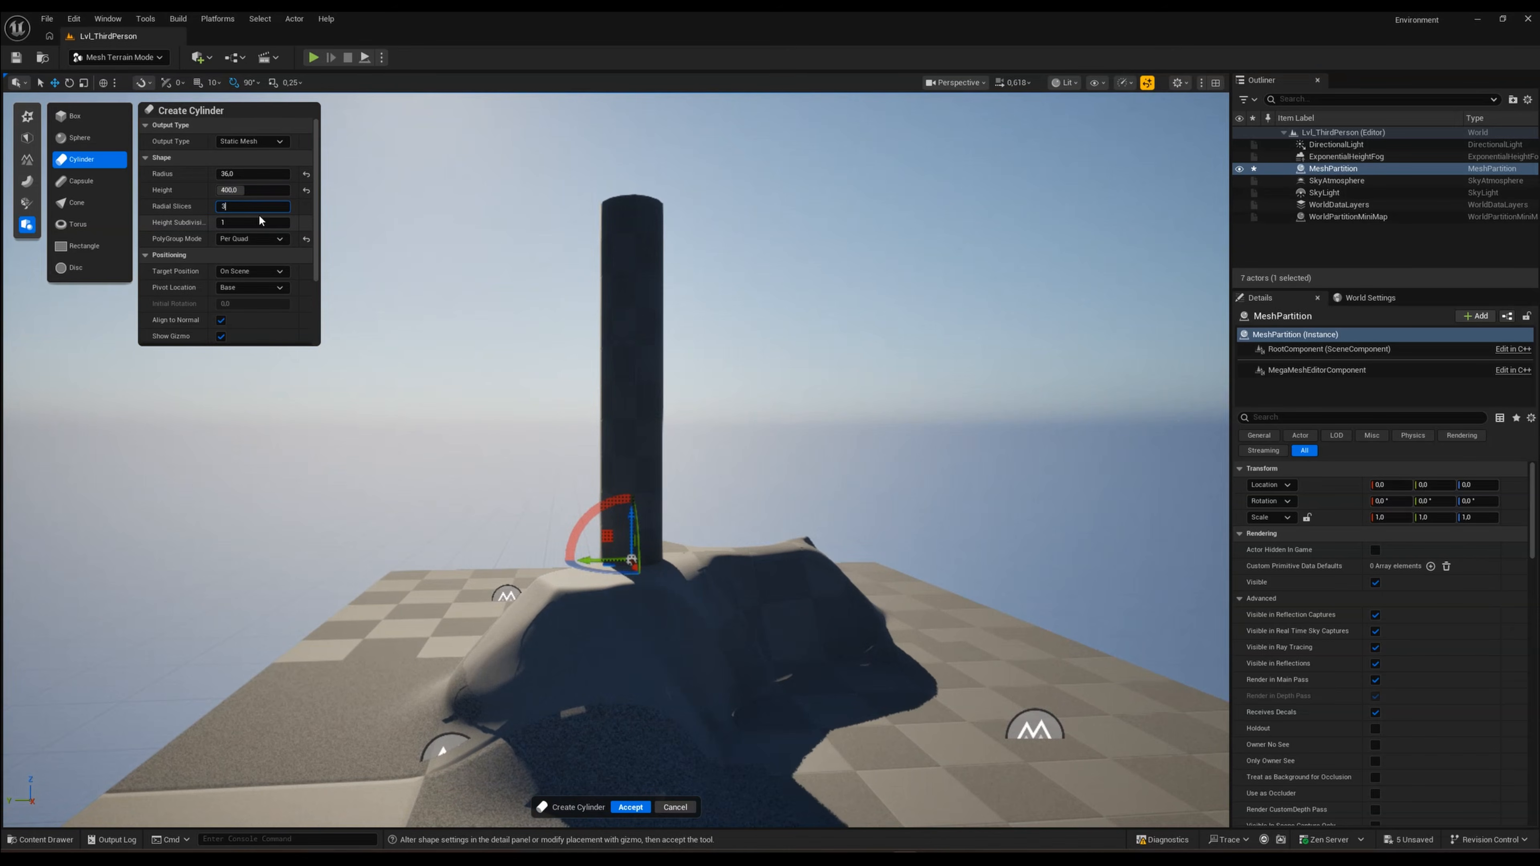
pyautogui.press('Return')
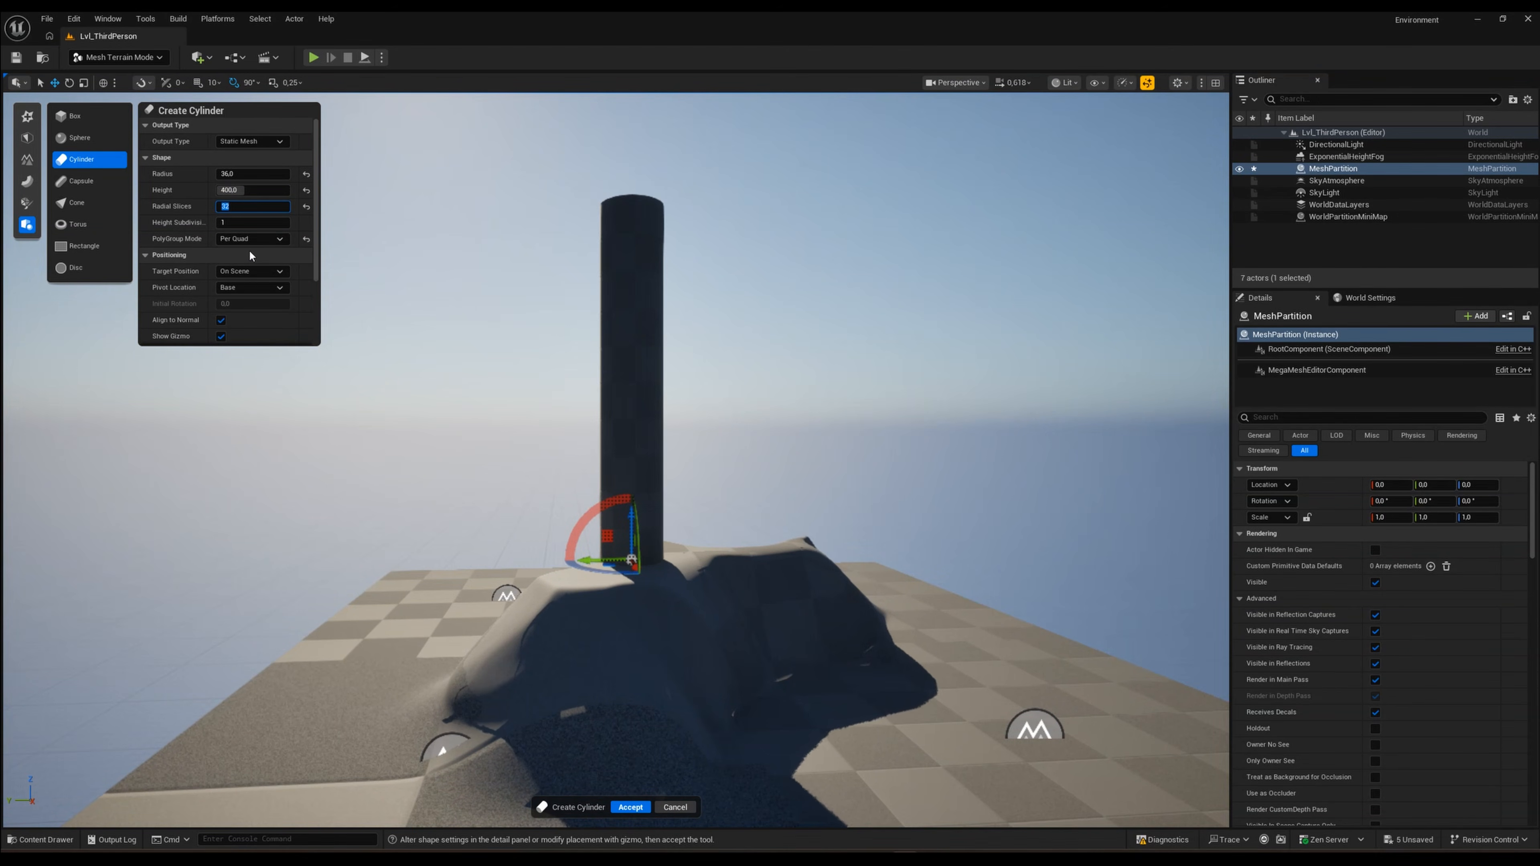
pyautogui.click(235, 224)
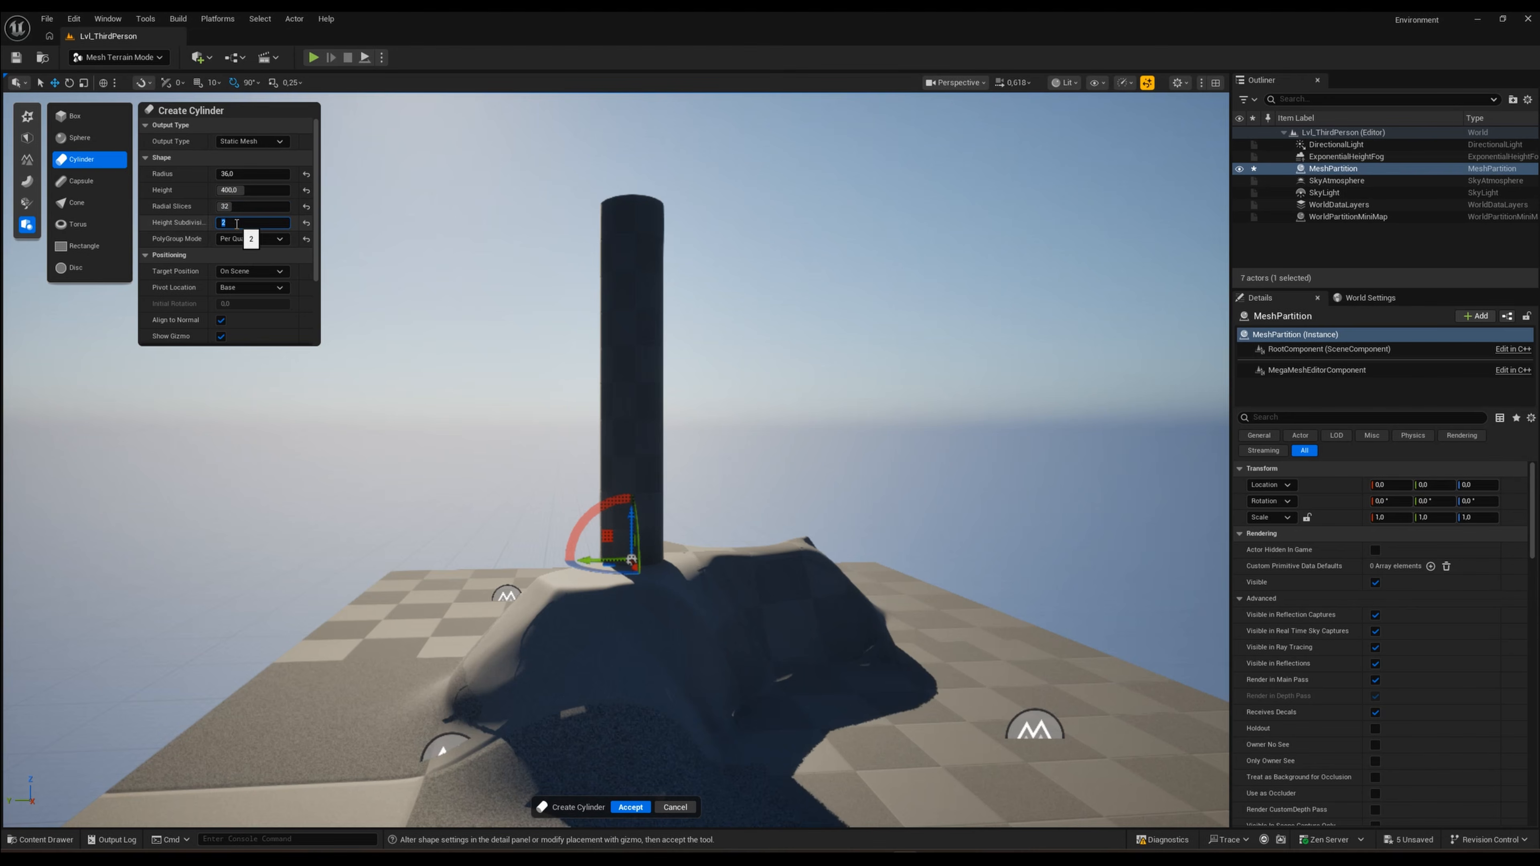
pyautogui.moveTo(793, 398); pyautogui.dragTo(808, 429, button='right')
pyautogui.press('w')
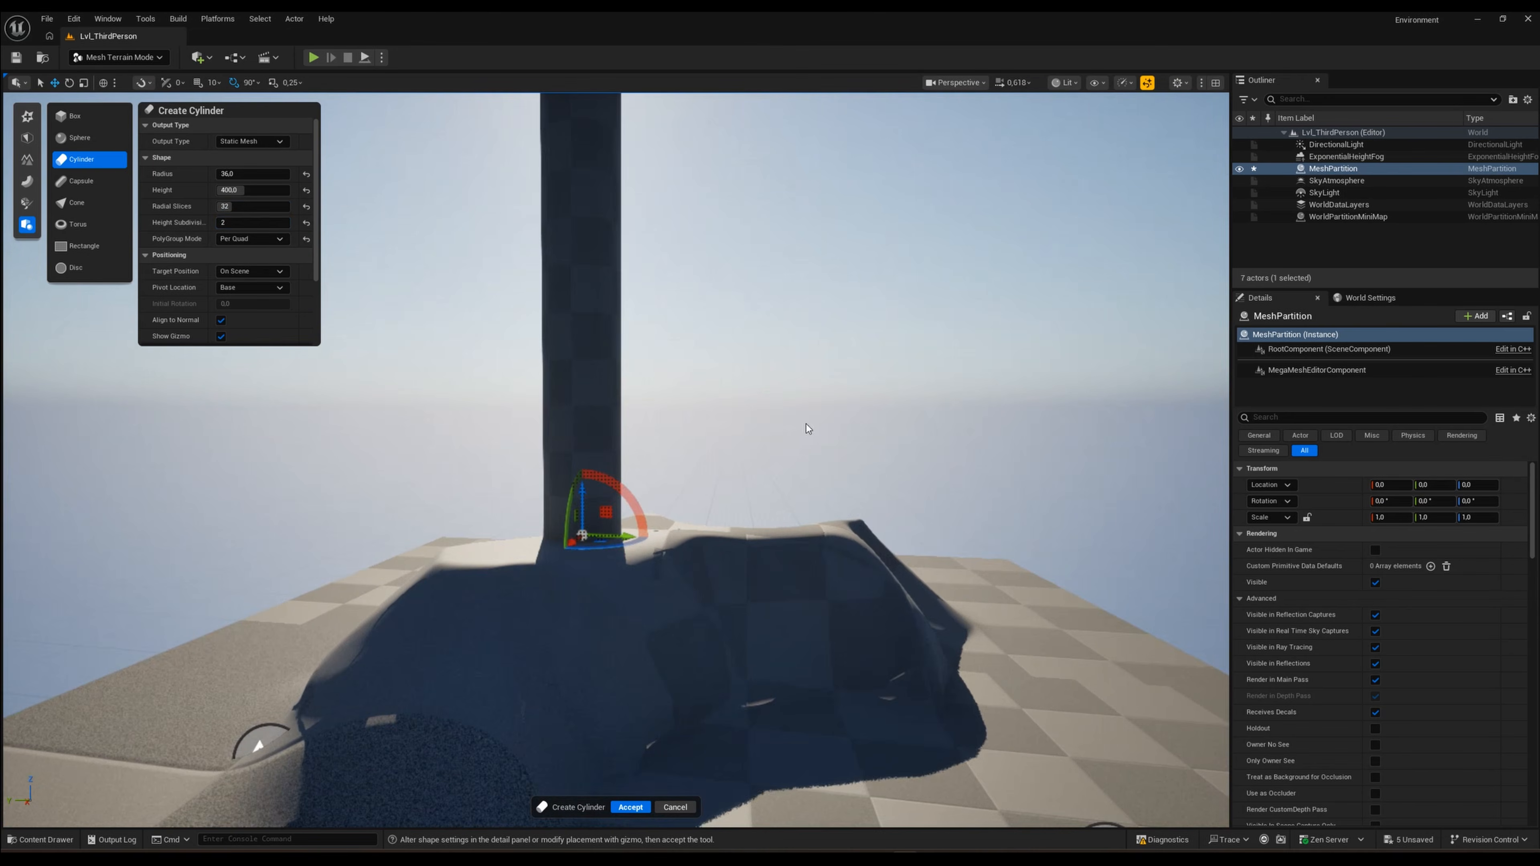
pyautogui.click(630, 807)
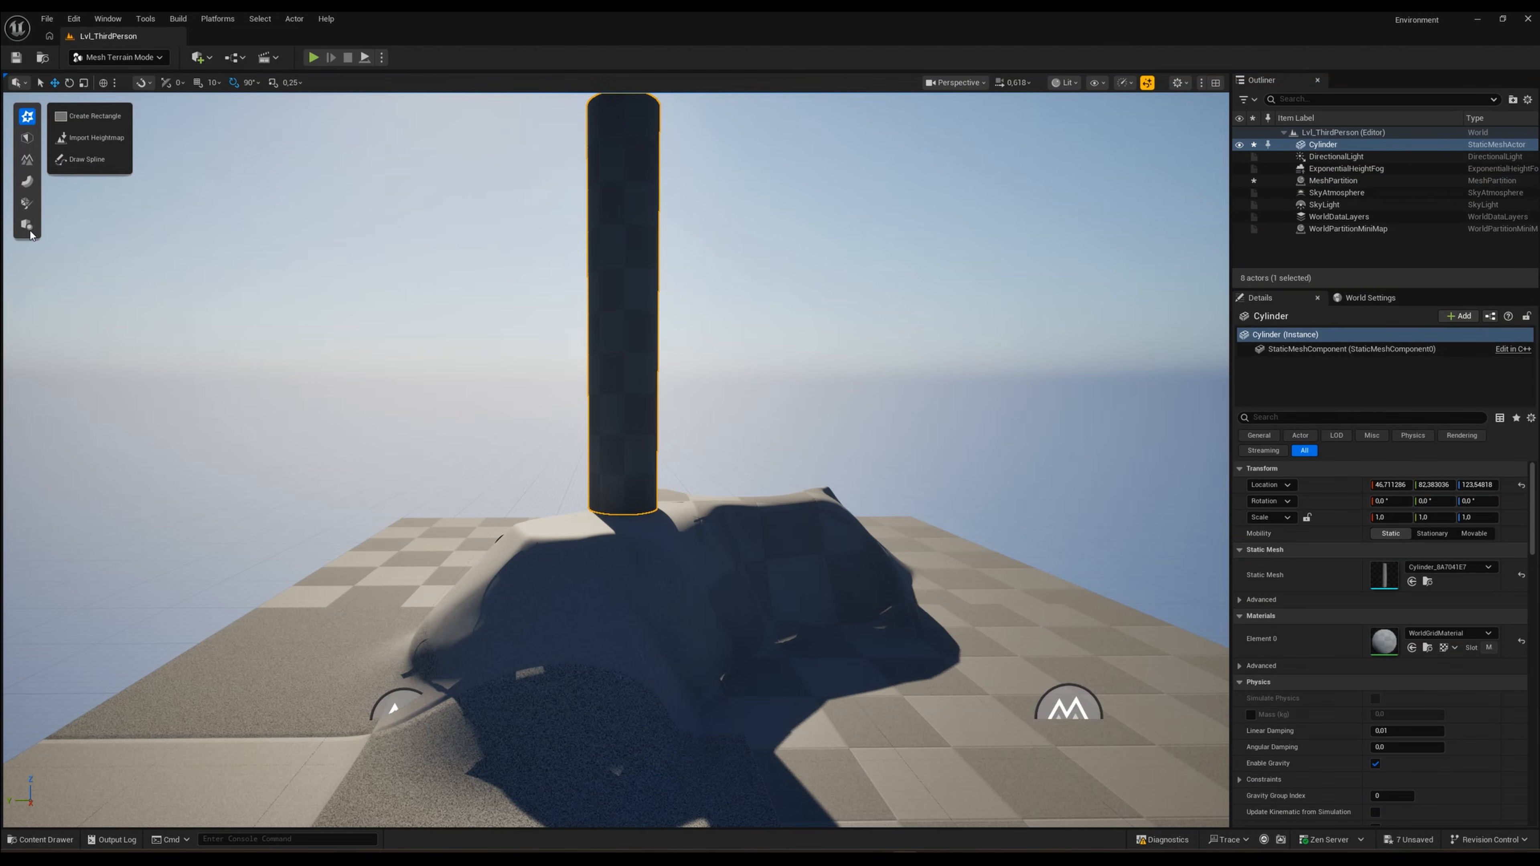
# Step: Add a Boolean modifier to the mesh terrain, placed on the shaded side of the mound
pyautogui.click(28, 159)
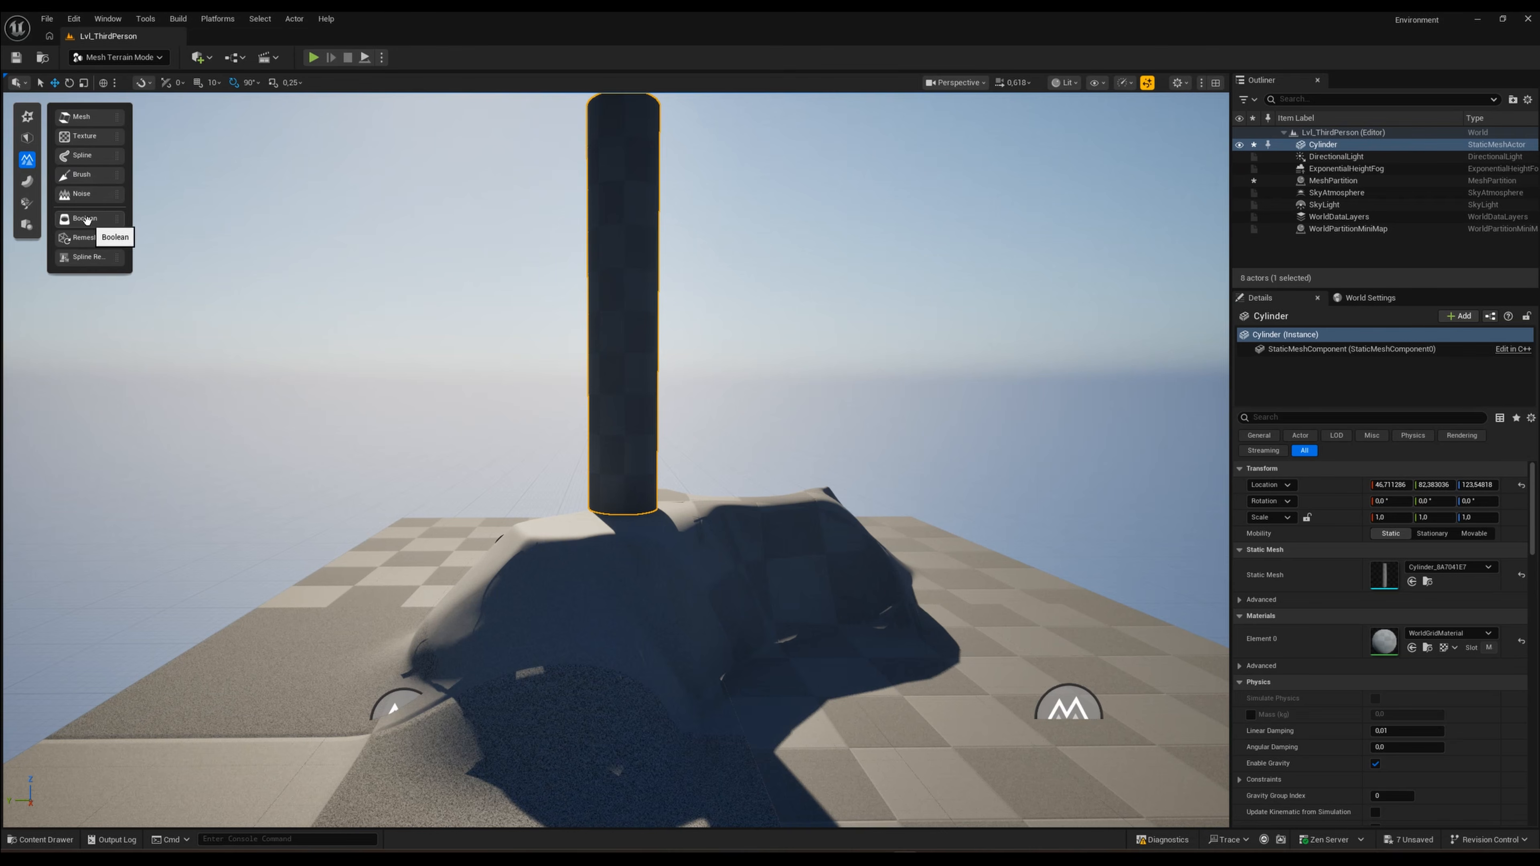
pyautogui.moveTo(87, 219); pyautogui.dragTo(813, 624)
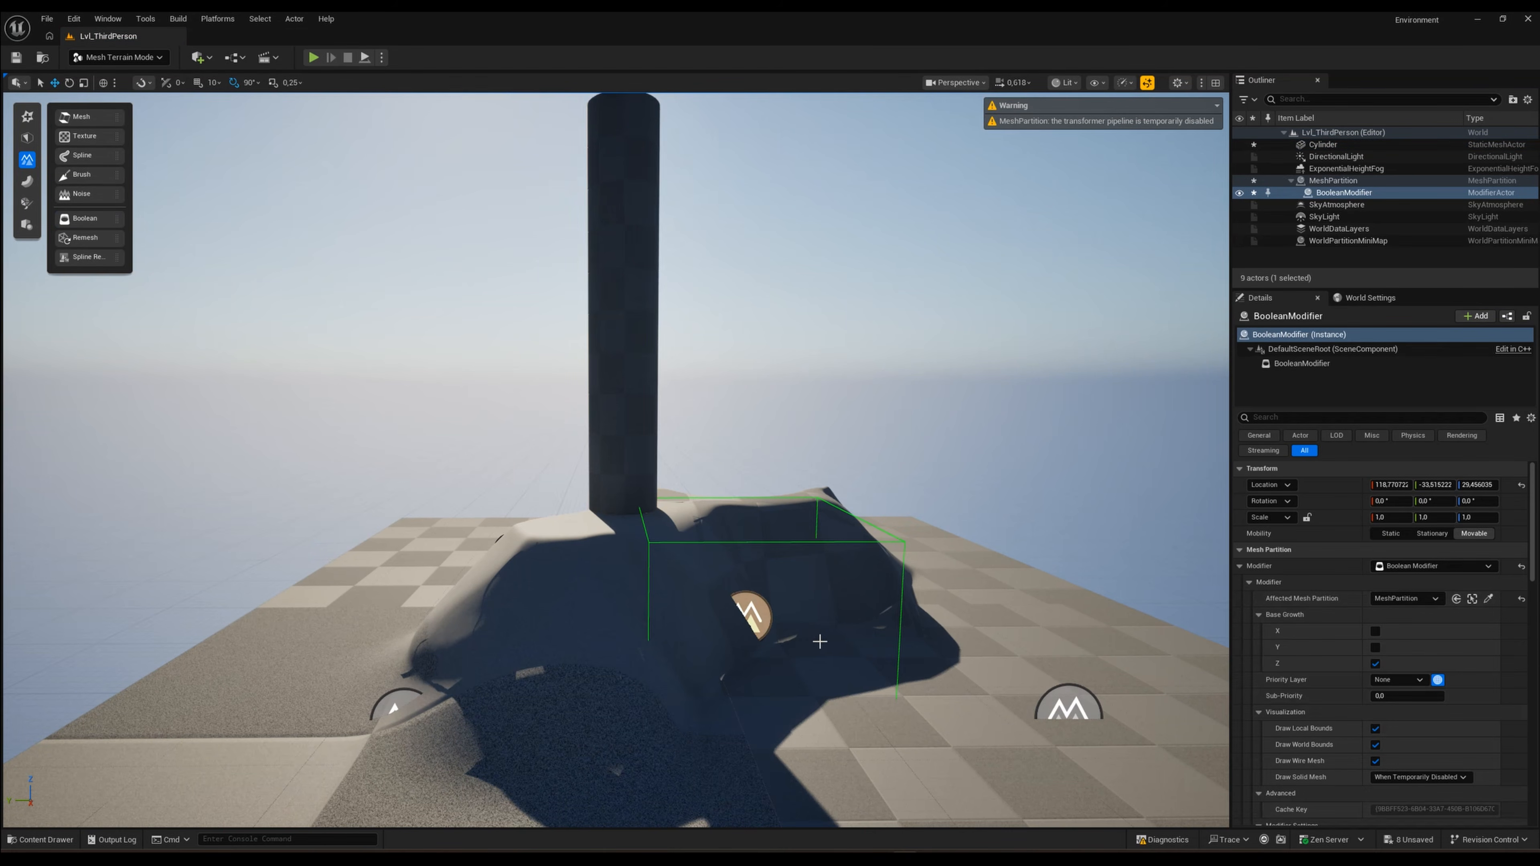
pyautogui.moveTo(819, 641); pyautogui.dragTo(248, 167, button='right')
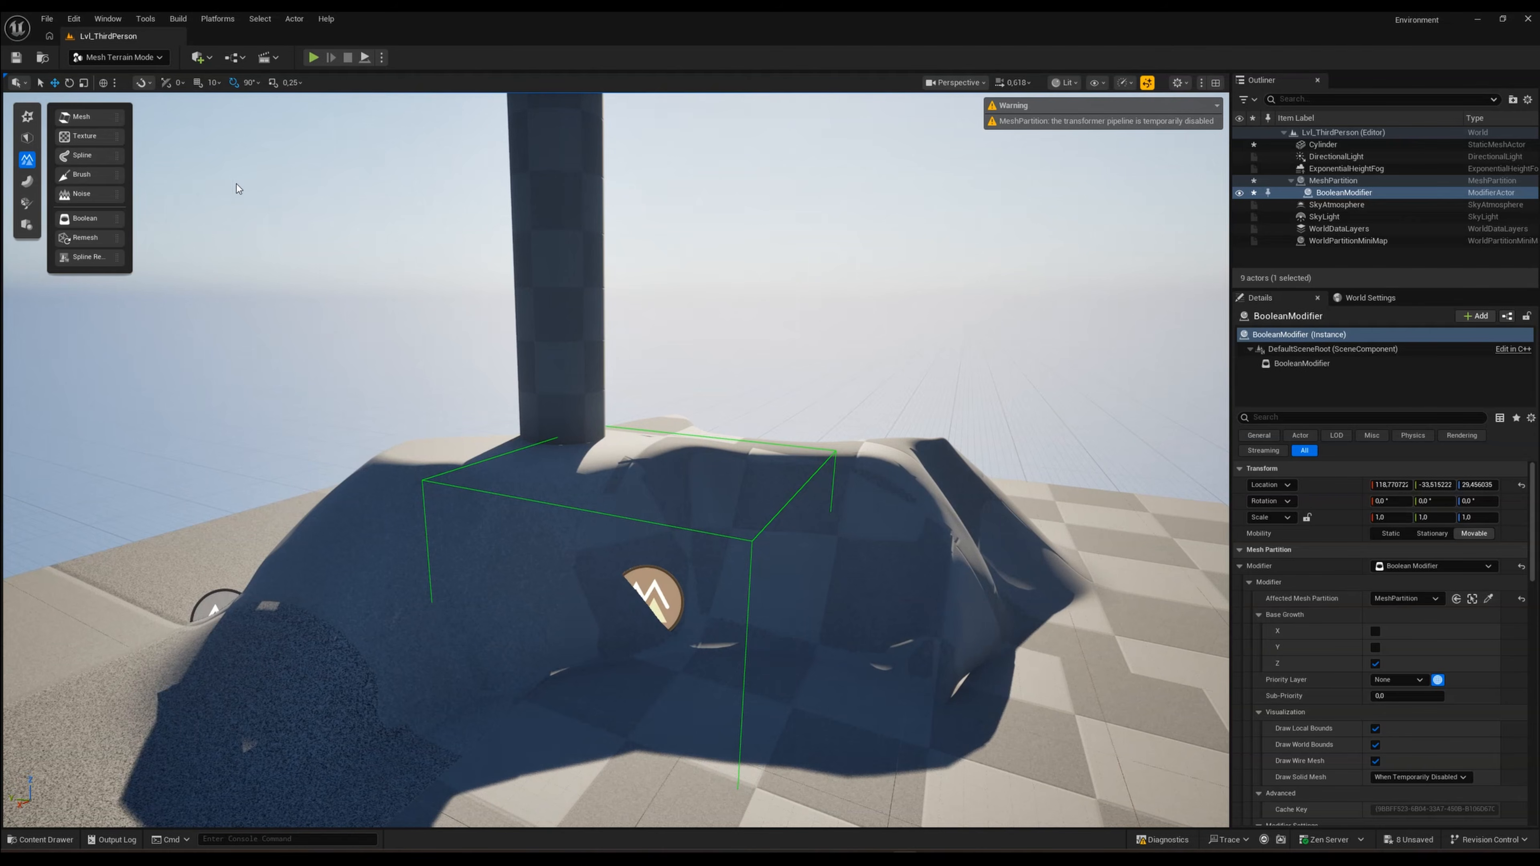
# Step: Set the Boolean modifier's mesh source mode to Static Mesh
pyautogui.scroll(-5, 1322, 644)
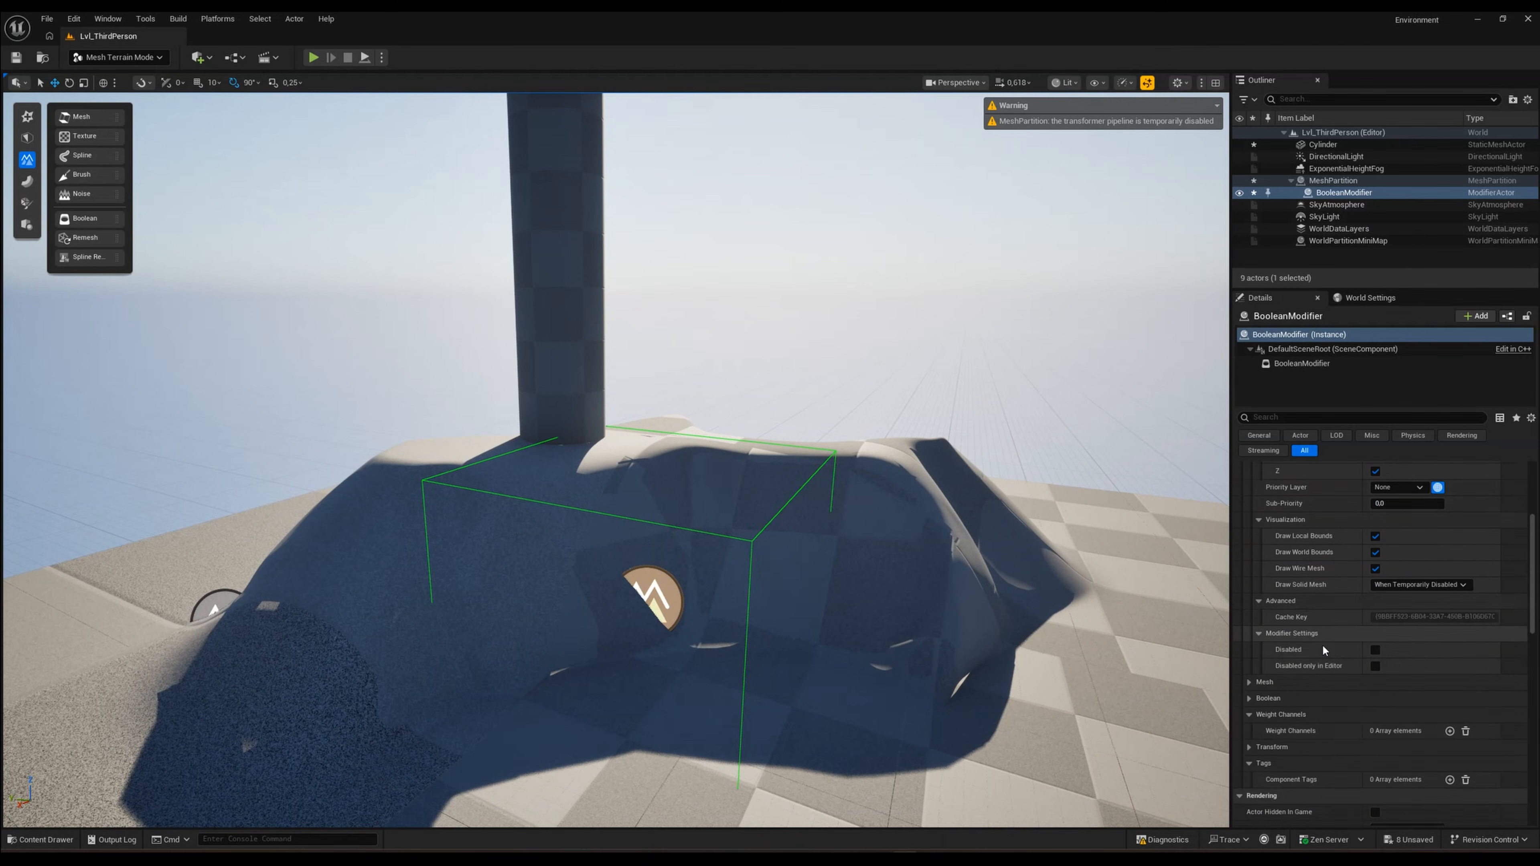
pyautogui.click(1250, 583)
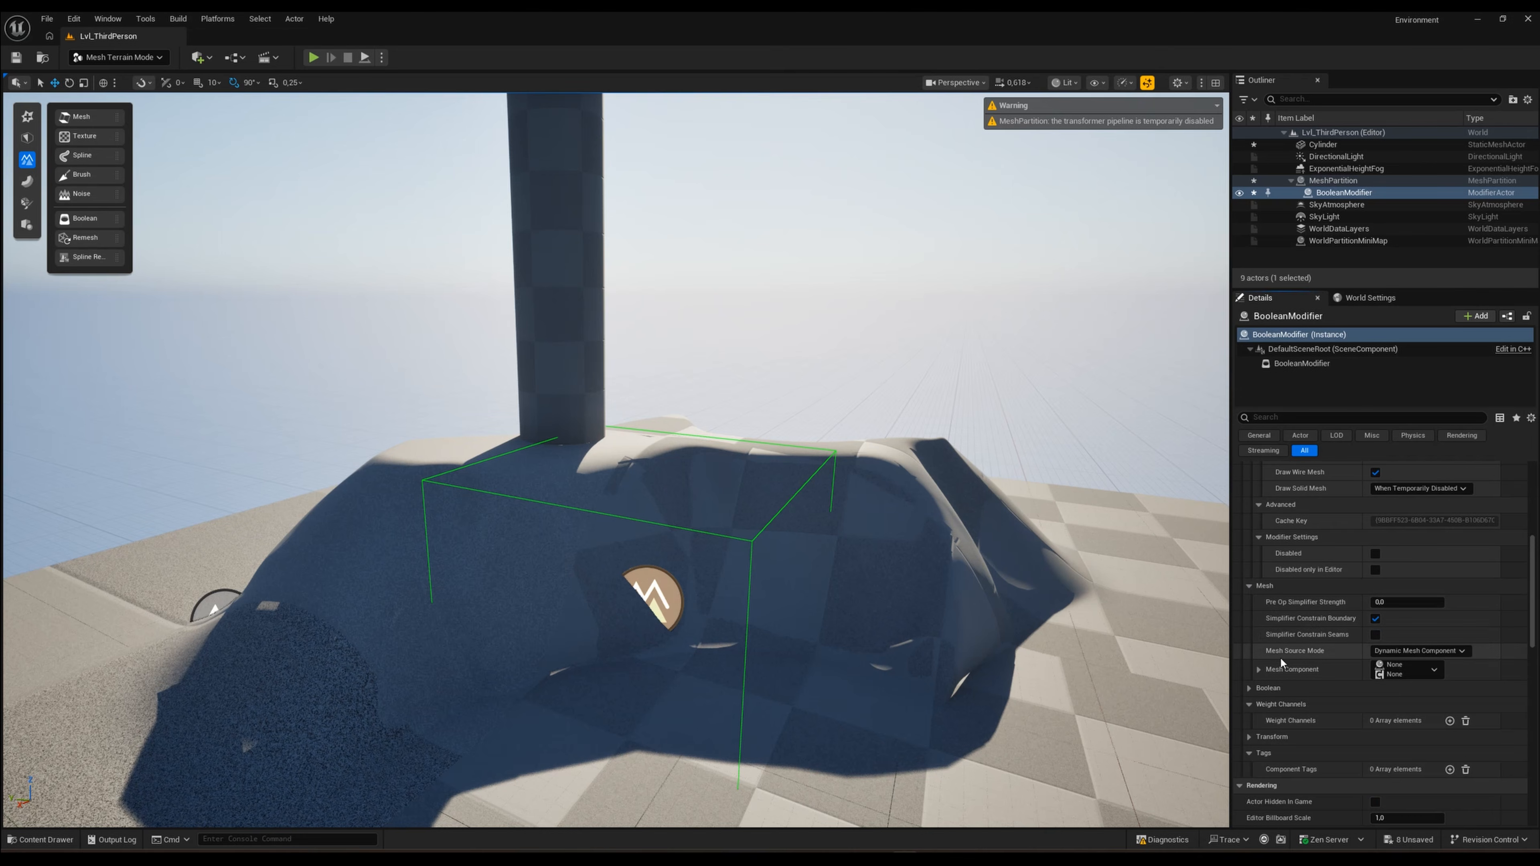
pyautogui.click(1259, 669)
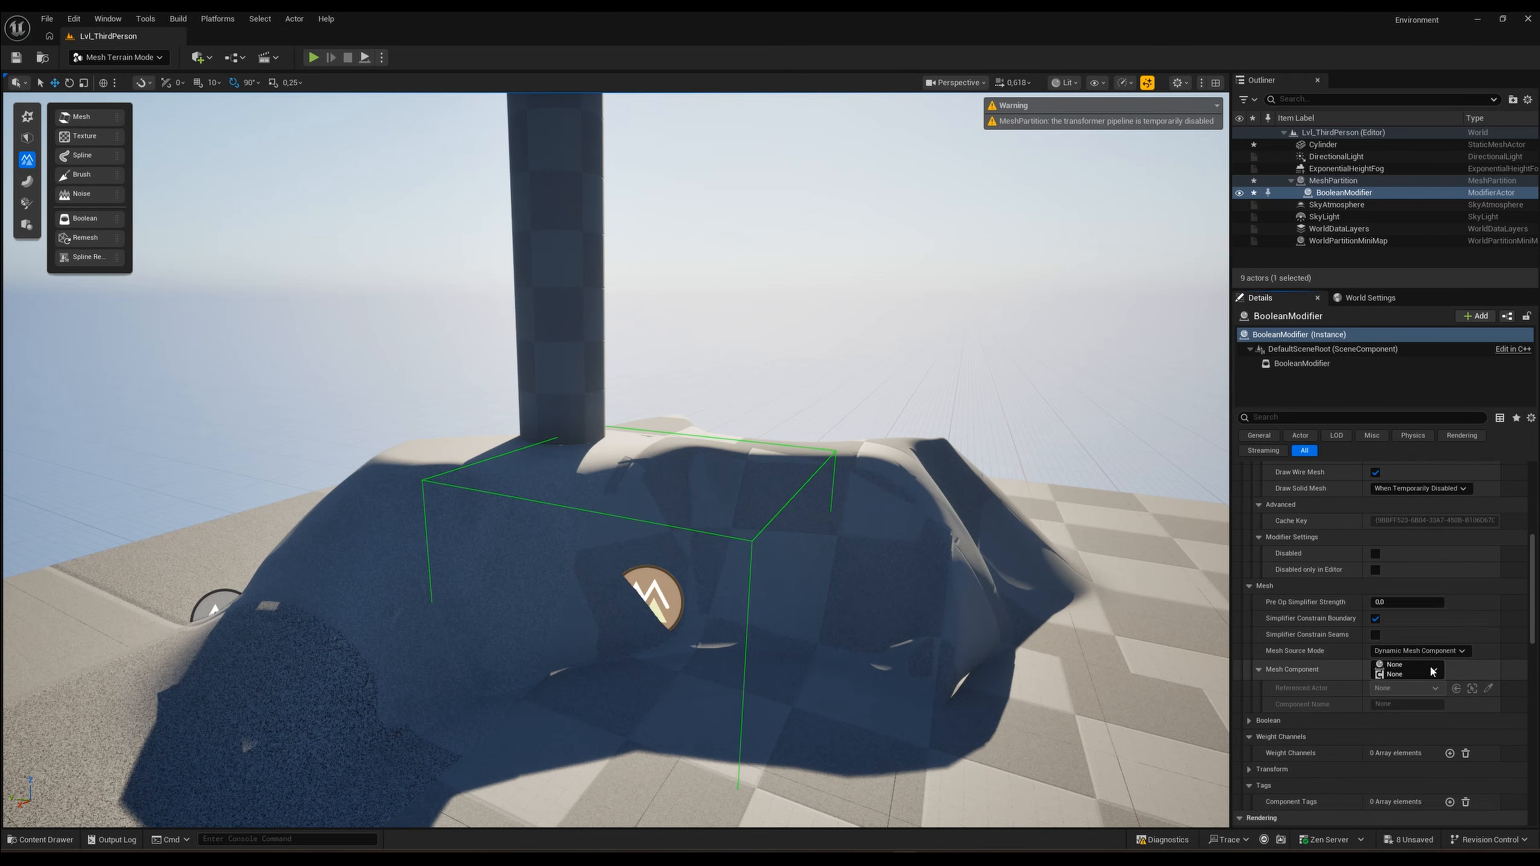
pyautogui.scroll(-2, 1344, 631)
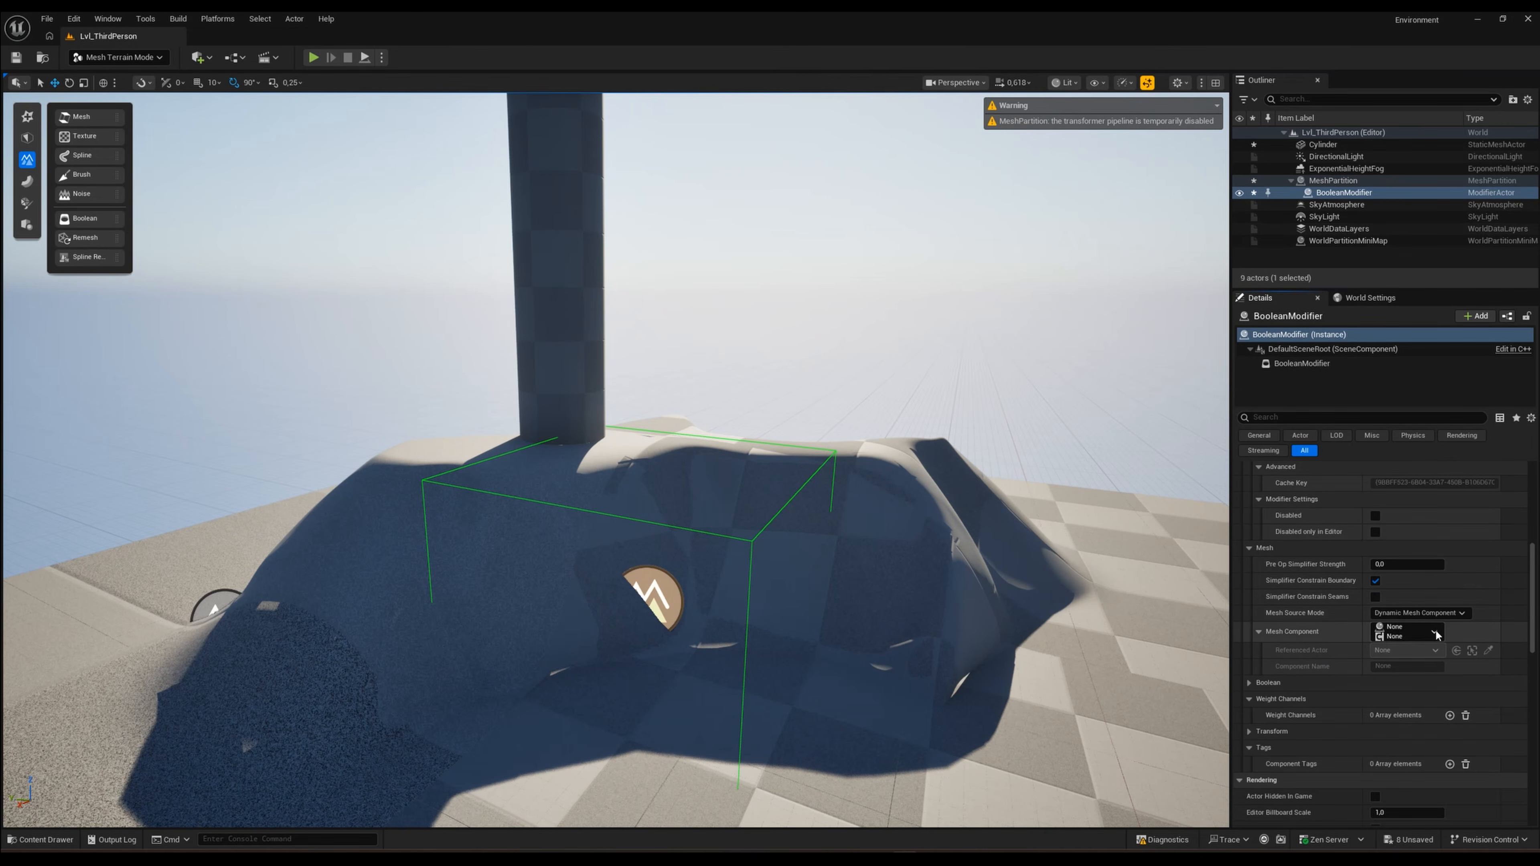
pyautogui.click(1446, 613)
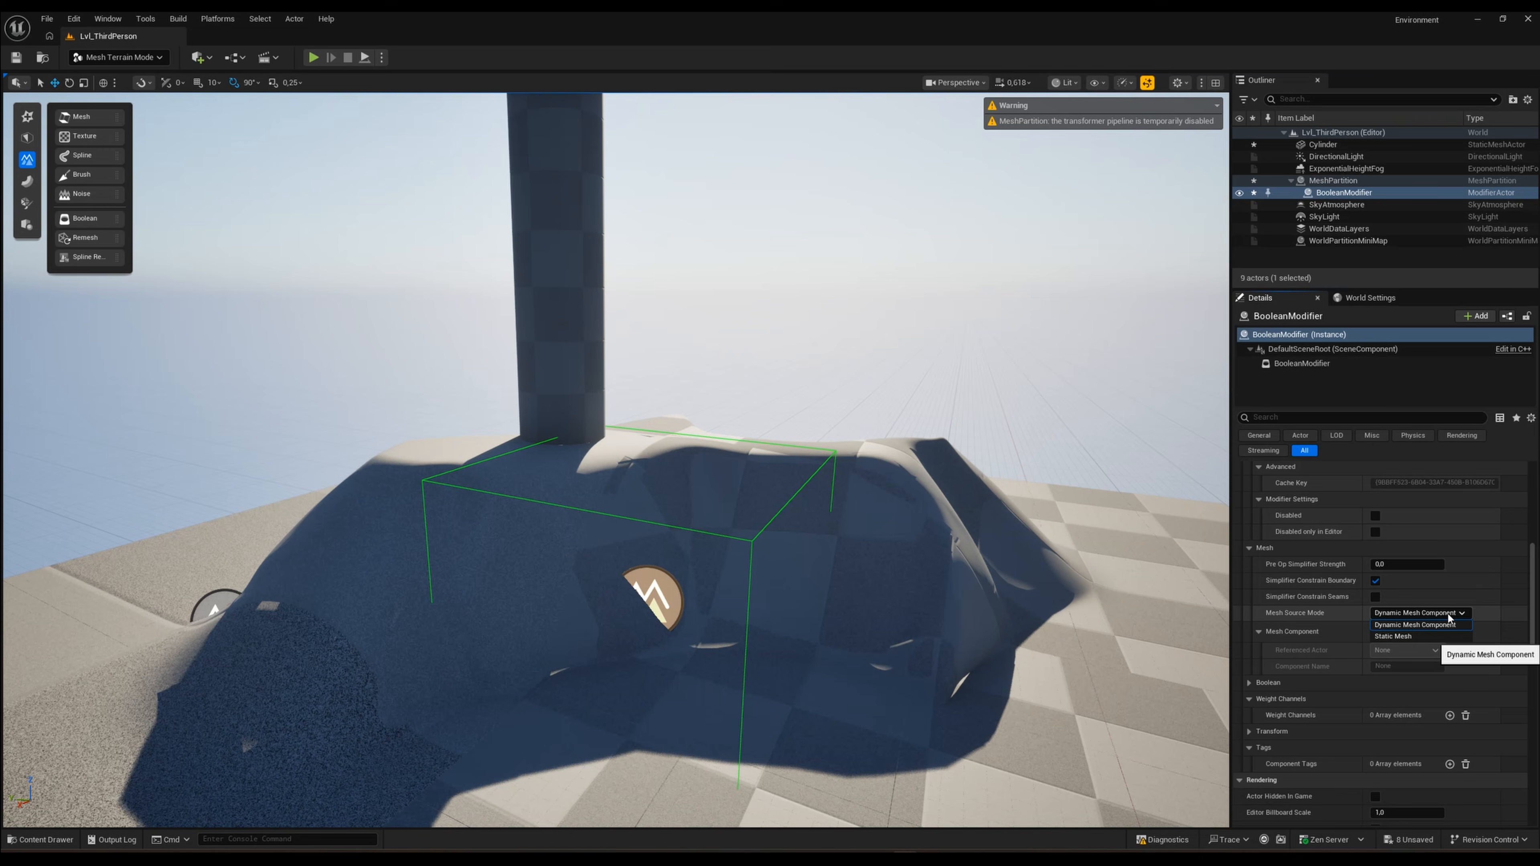
pyautogui.click(1414, 636)
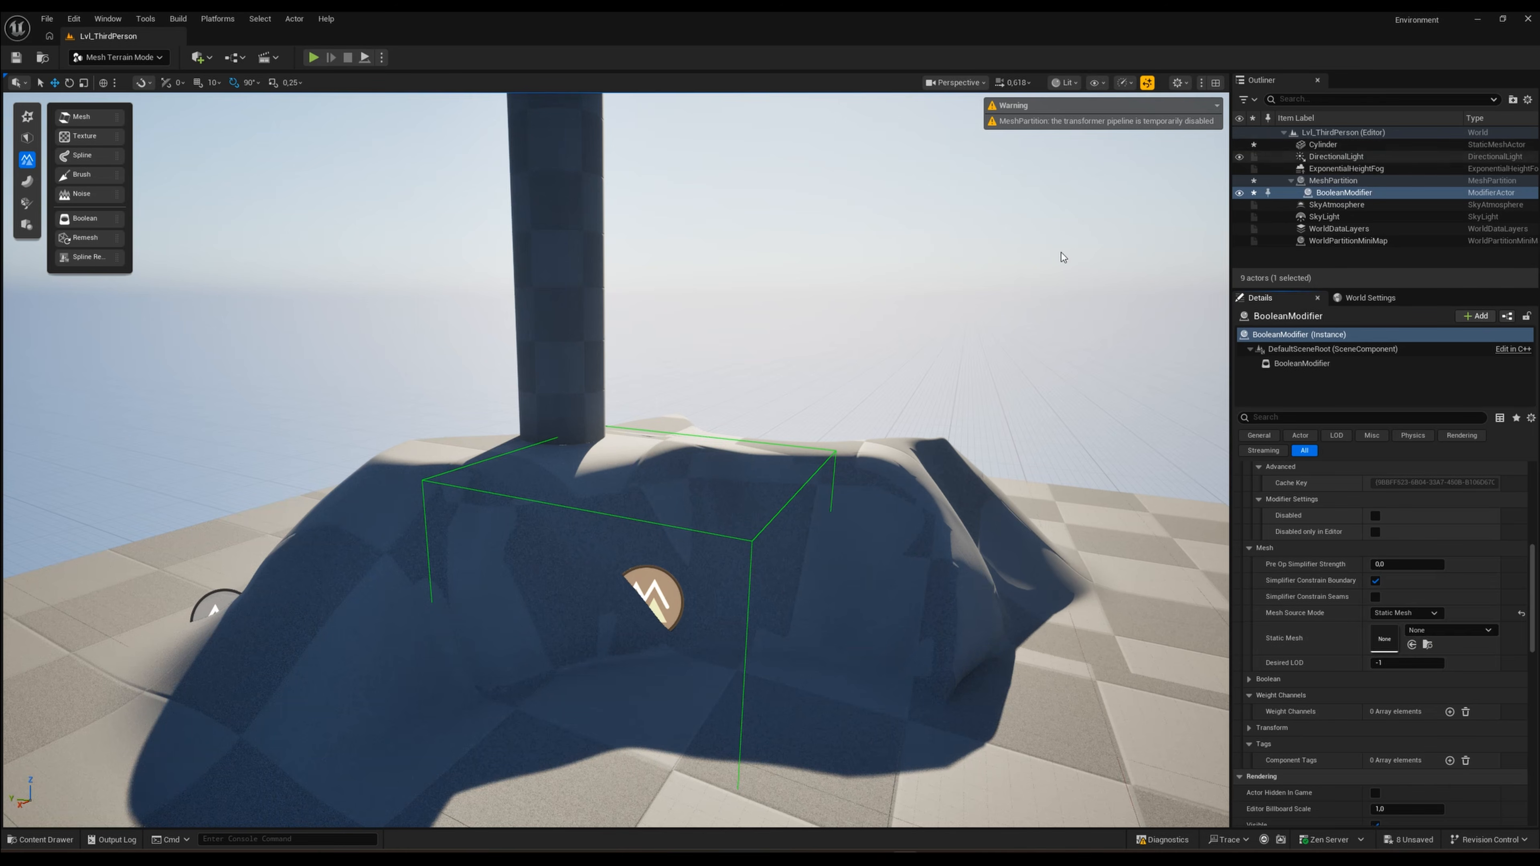
# Step: Look up the cylinder's static mesh and assign Cylinder_8A7041E7 as the Boolean modifier's static mesh
pyautogui.click(570, 322)
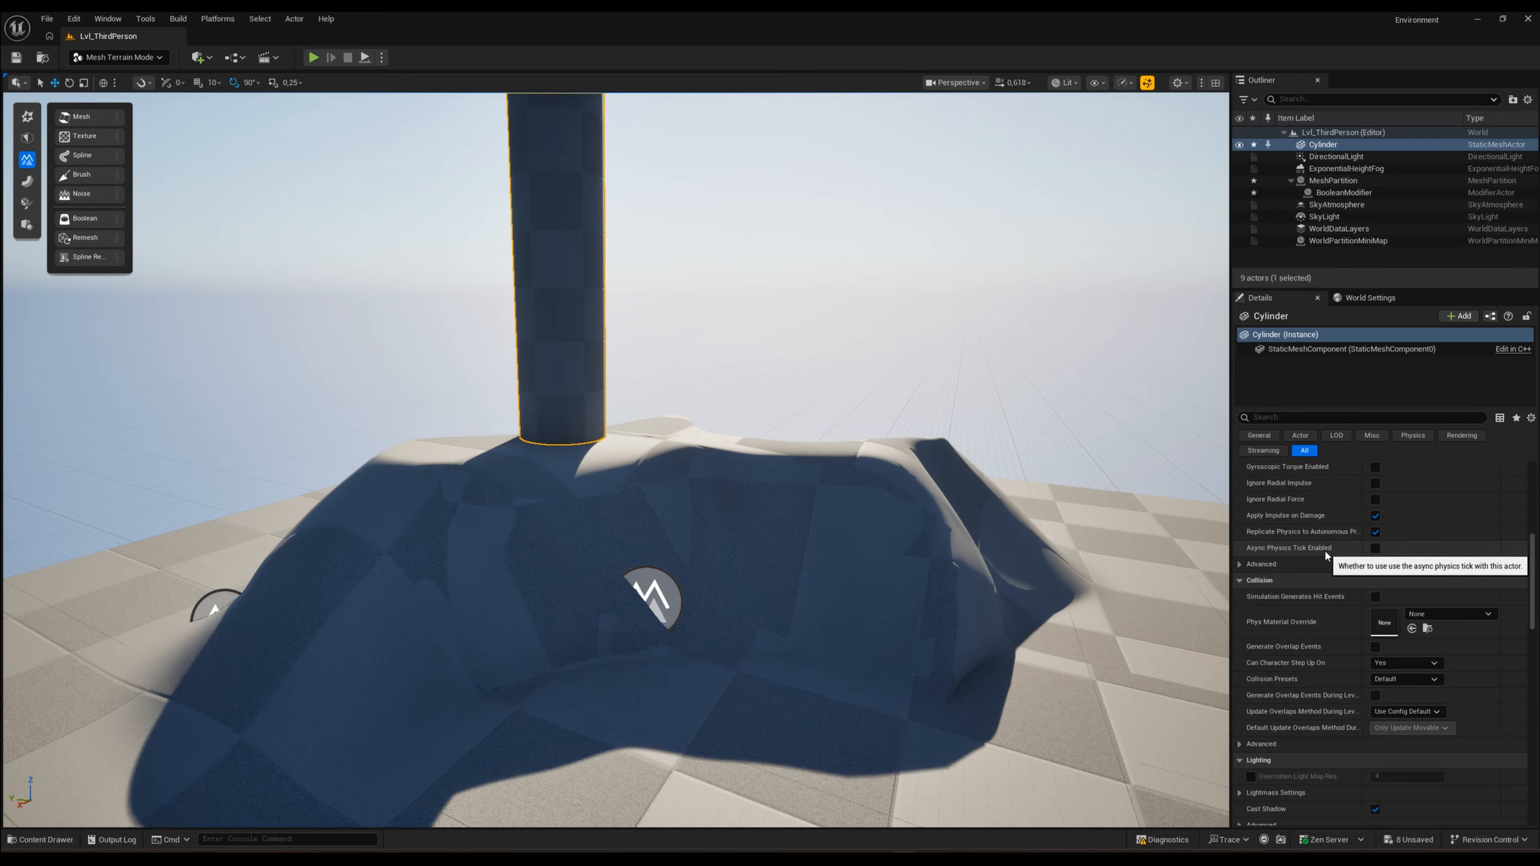
pyautogui.scroll(5, 1325, 556)
pyautogui.scroll(4, 1324, 556)
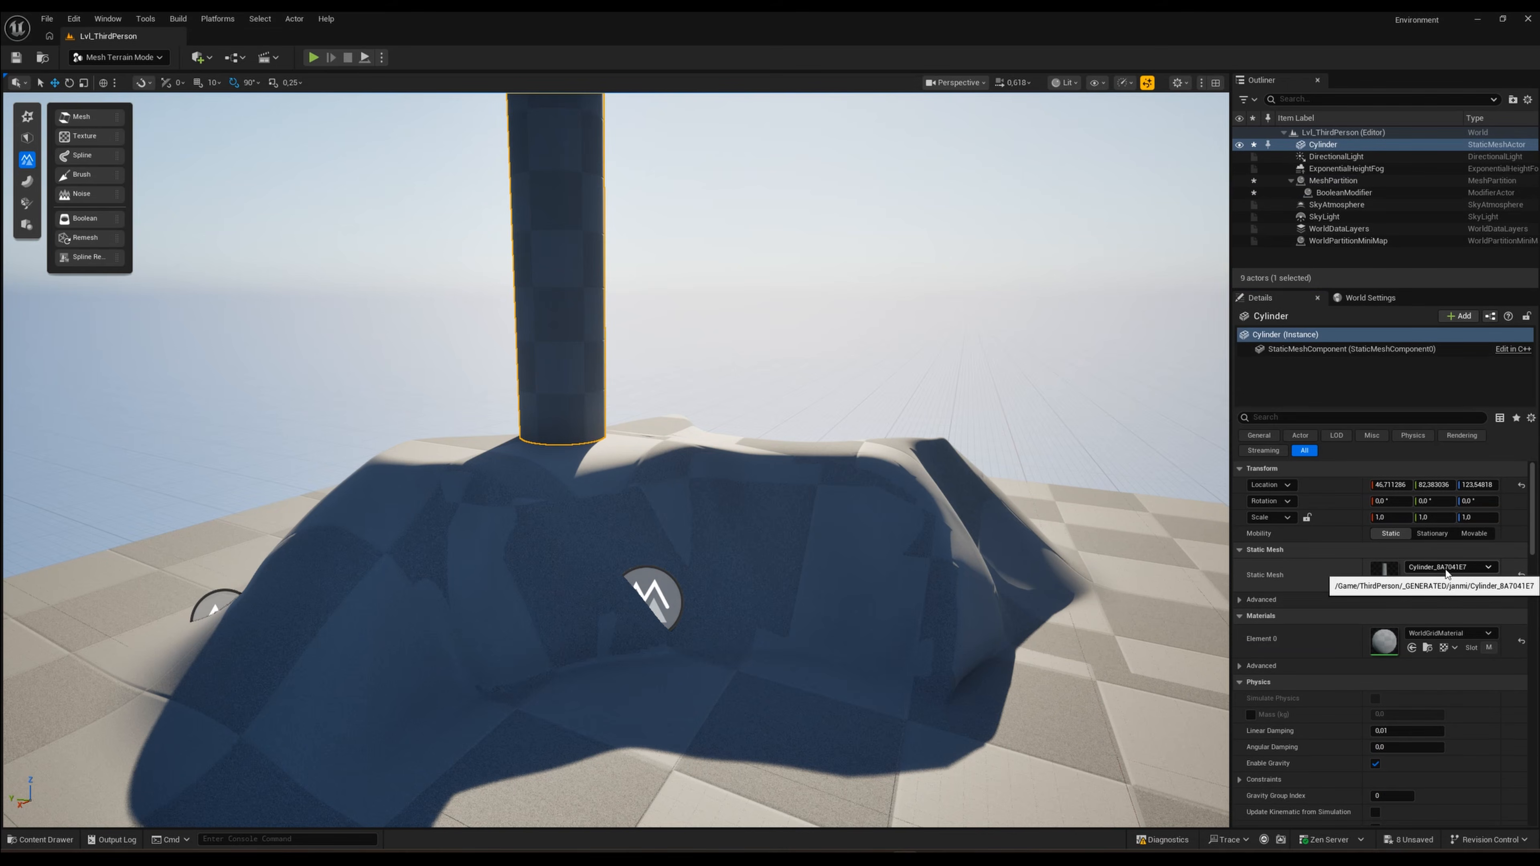
pyautogui.click(1352, 193)
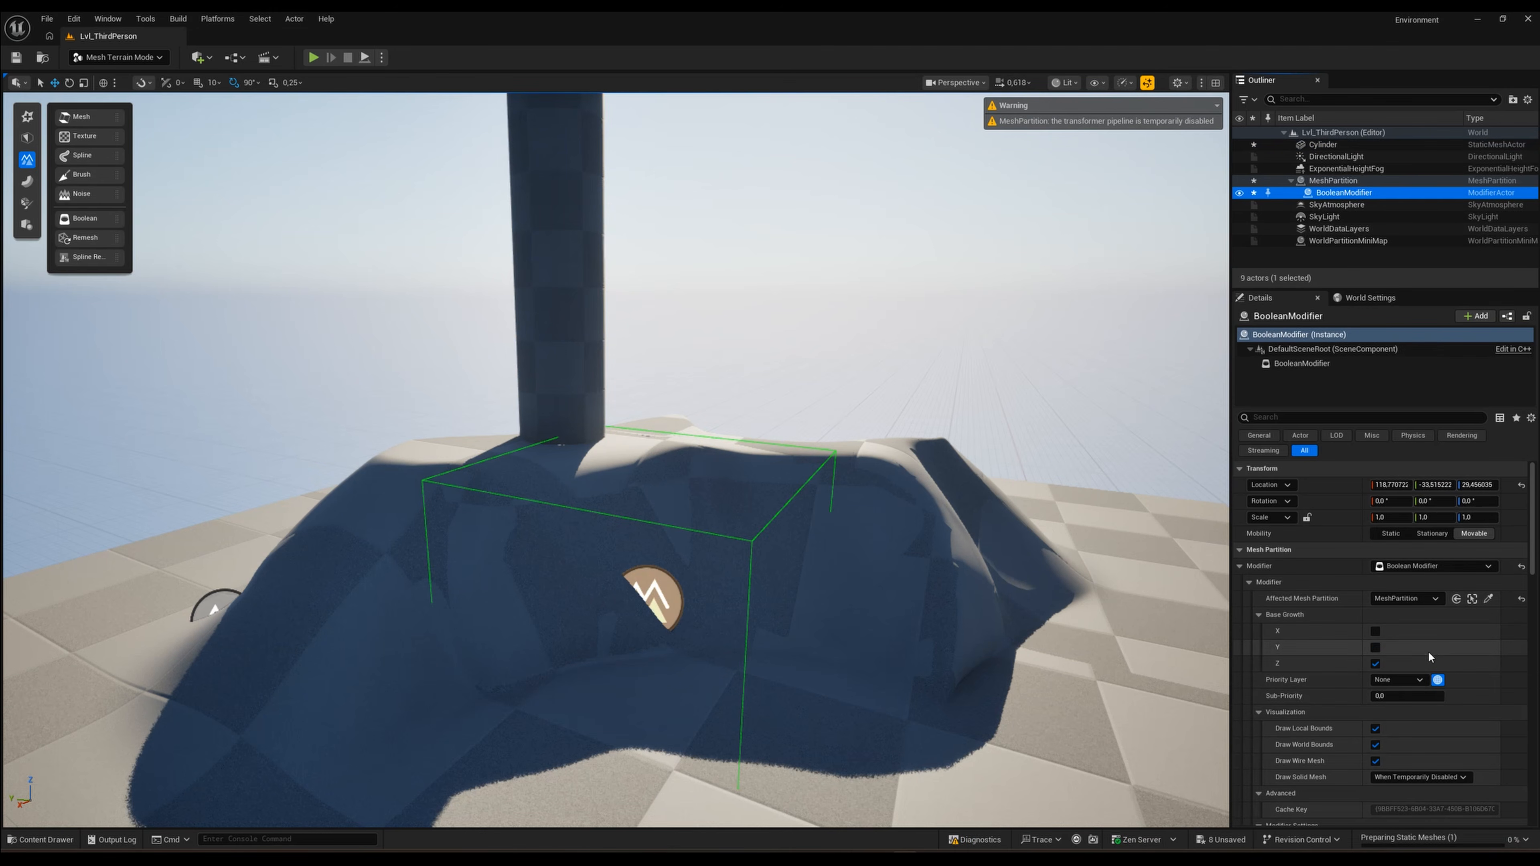
pyautogui.scroll(-5, 1334, 680)
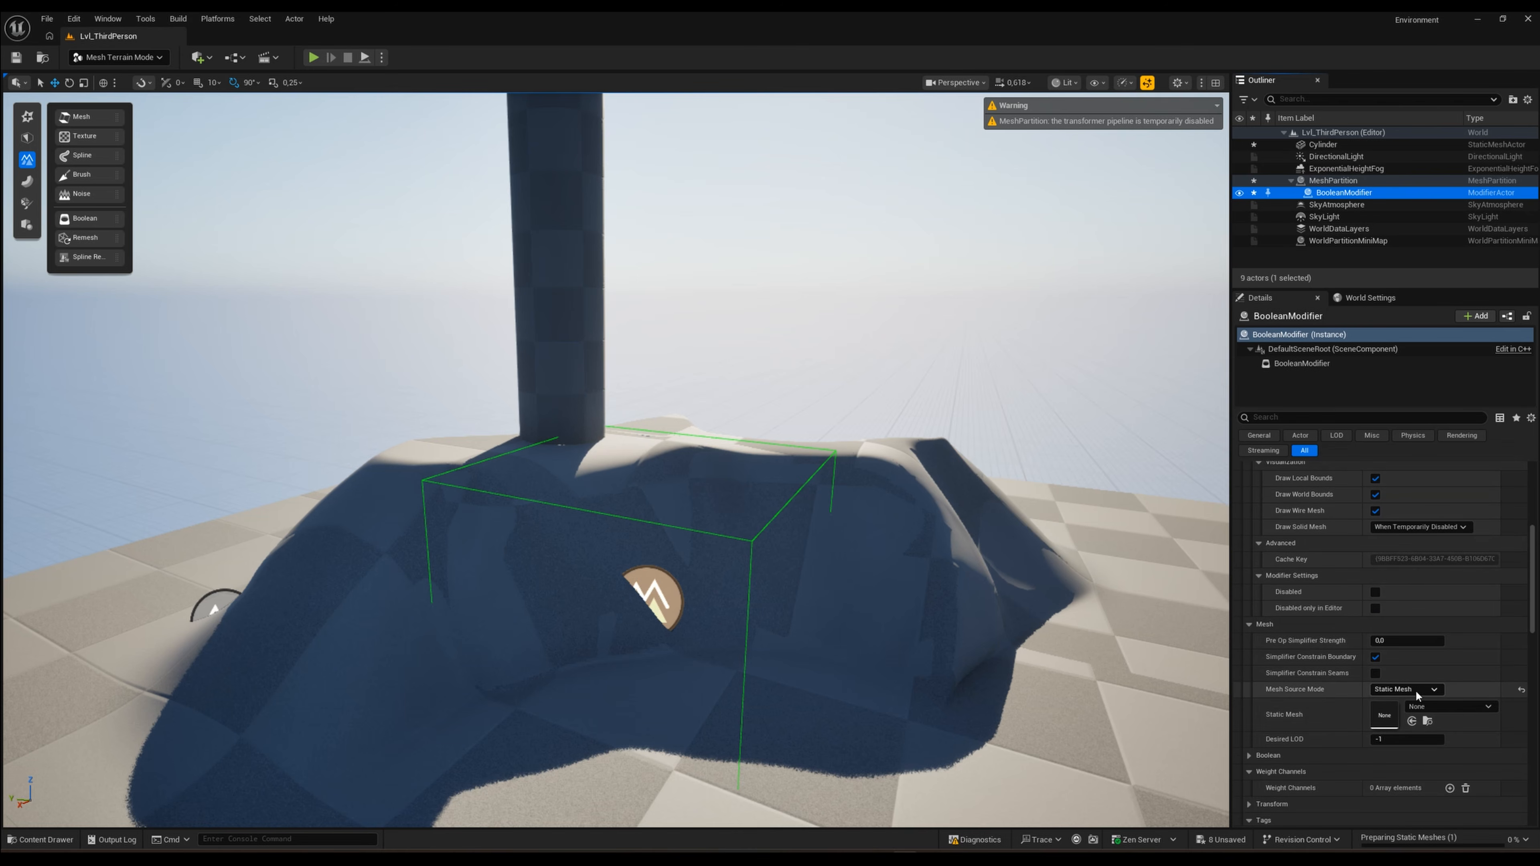
pyautogui.click(1438, 708)
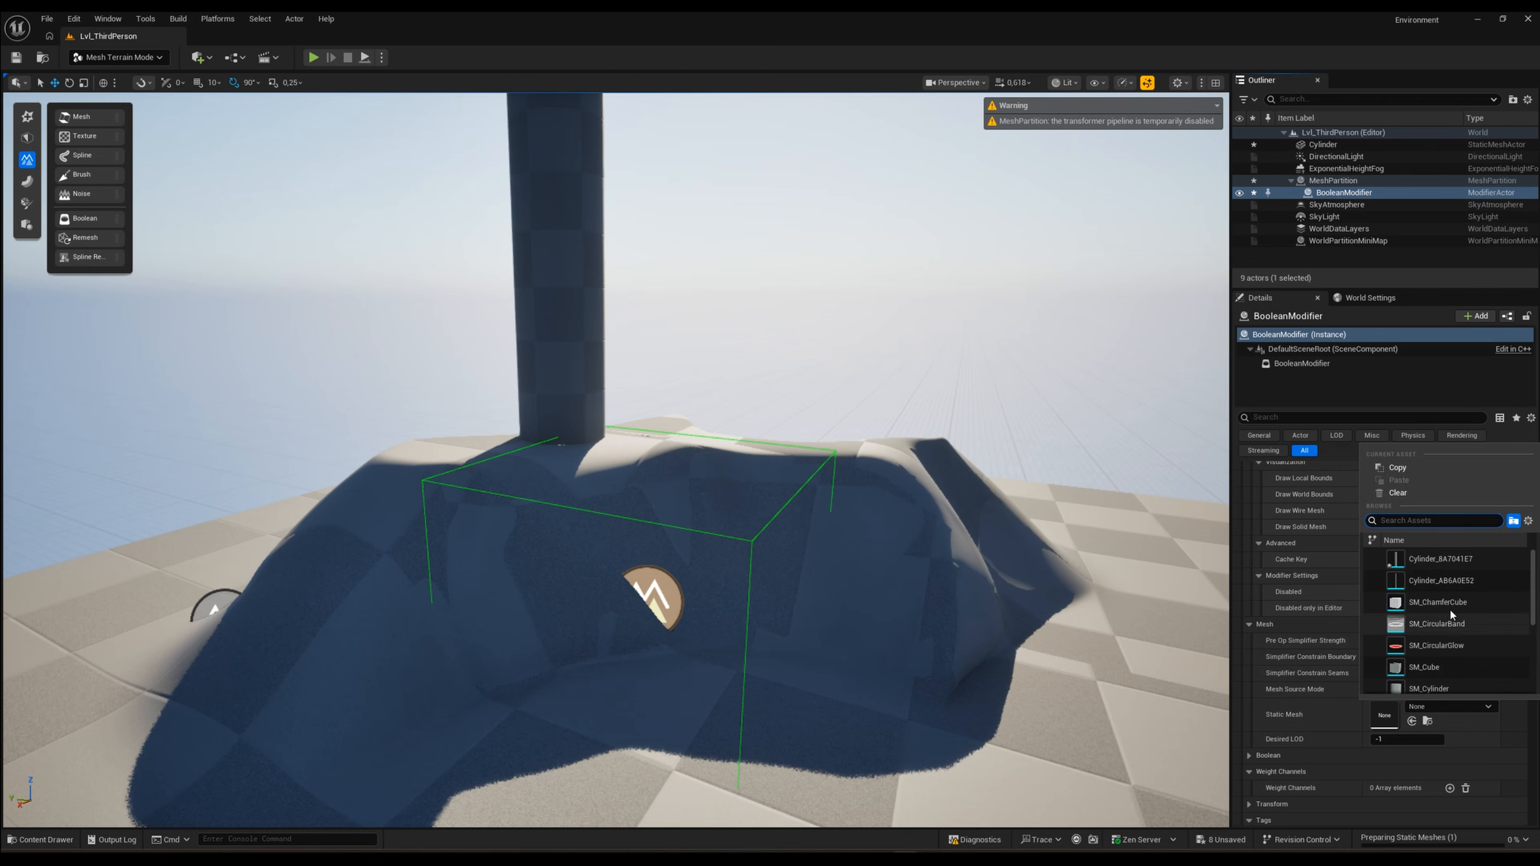
pyautogui.click(1445, 561)
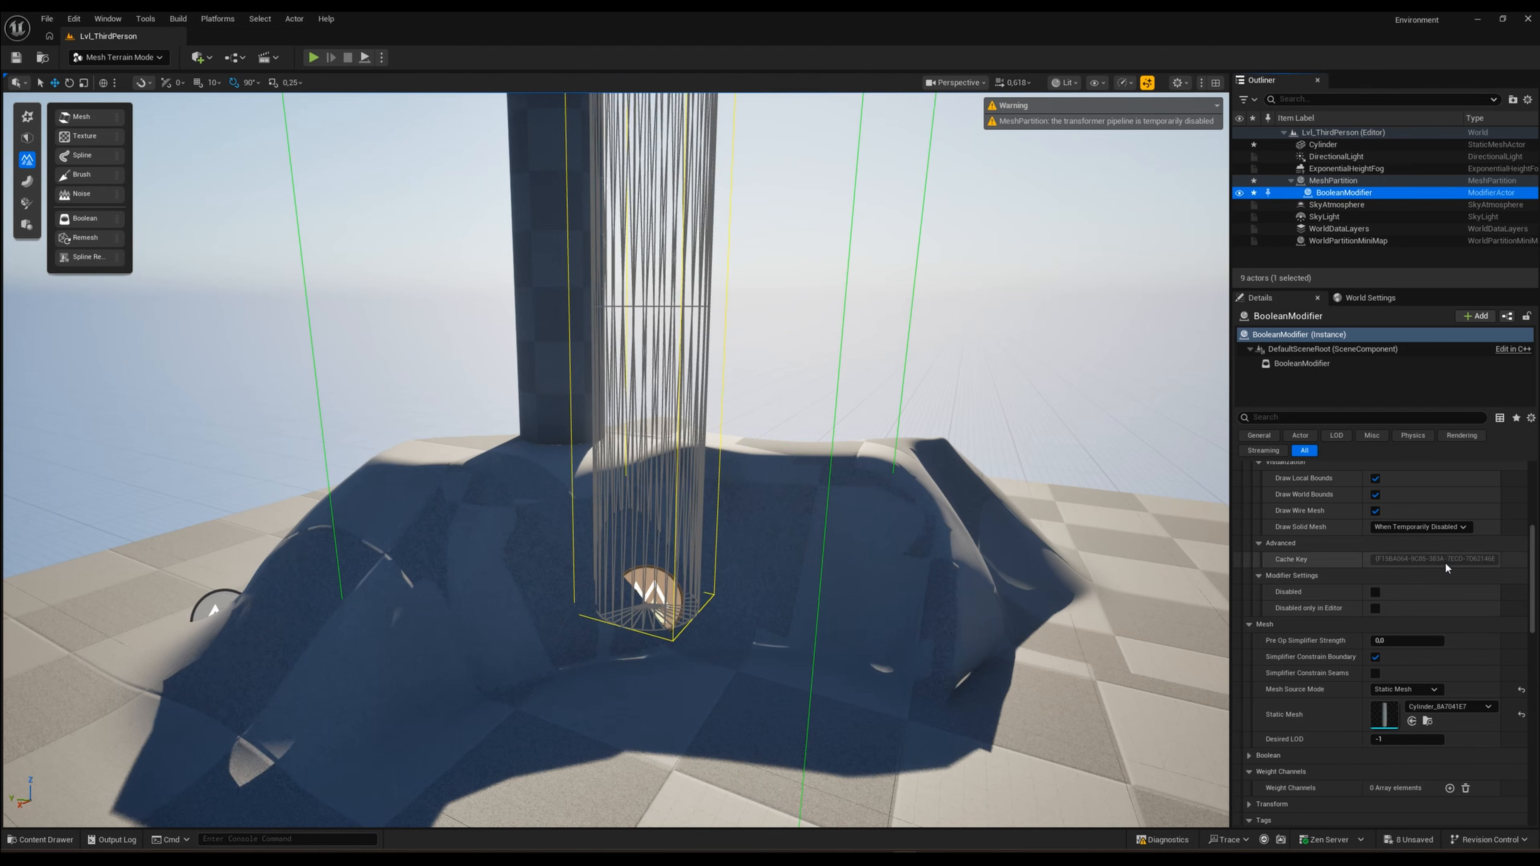
# Step: Rotate the Boolean modifier by -90° about the Y axis so its cylinder lies horizontally
pyautogui.moveTo(909, 546); pyautogui.dragTo(733, 519, button='right')
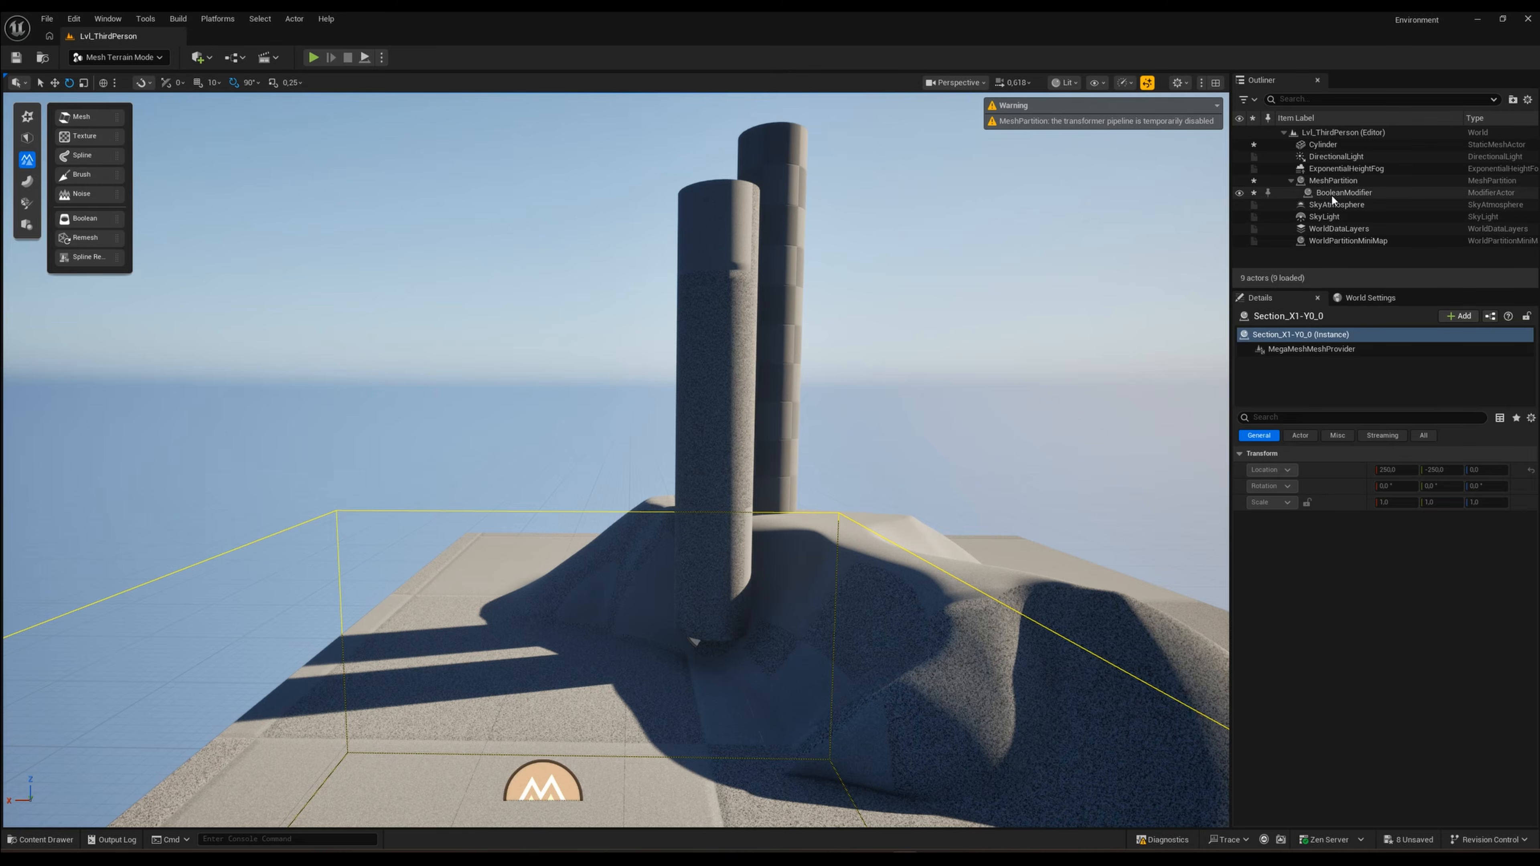
pyautogui.click(1334, 193)
pyautogui.press('s')
pyautogui.moveTo(751, 459); pyautogui.dragTo(751, 459, button='right')
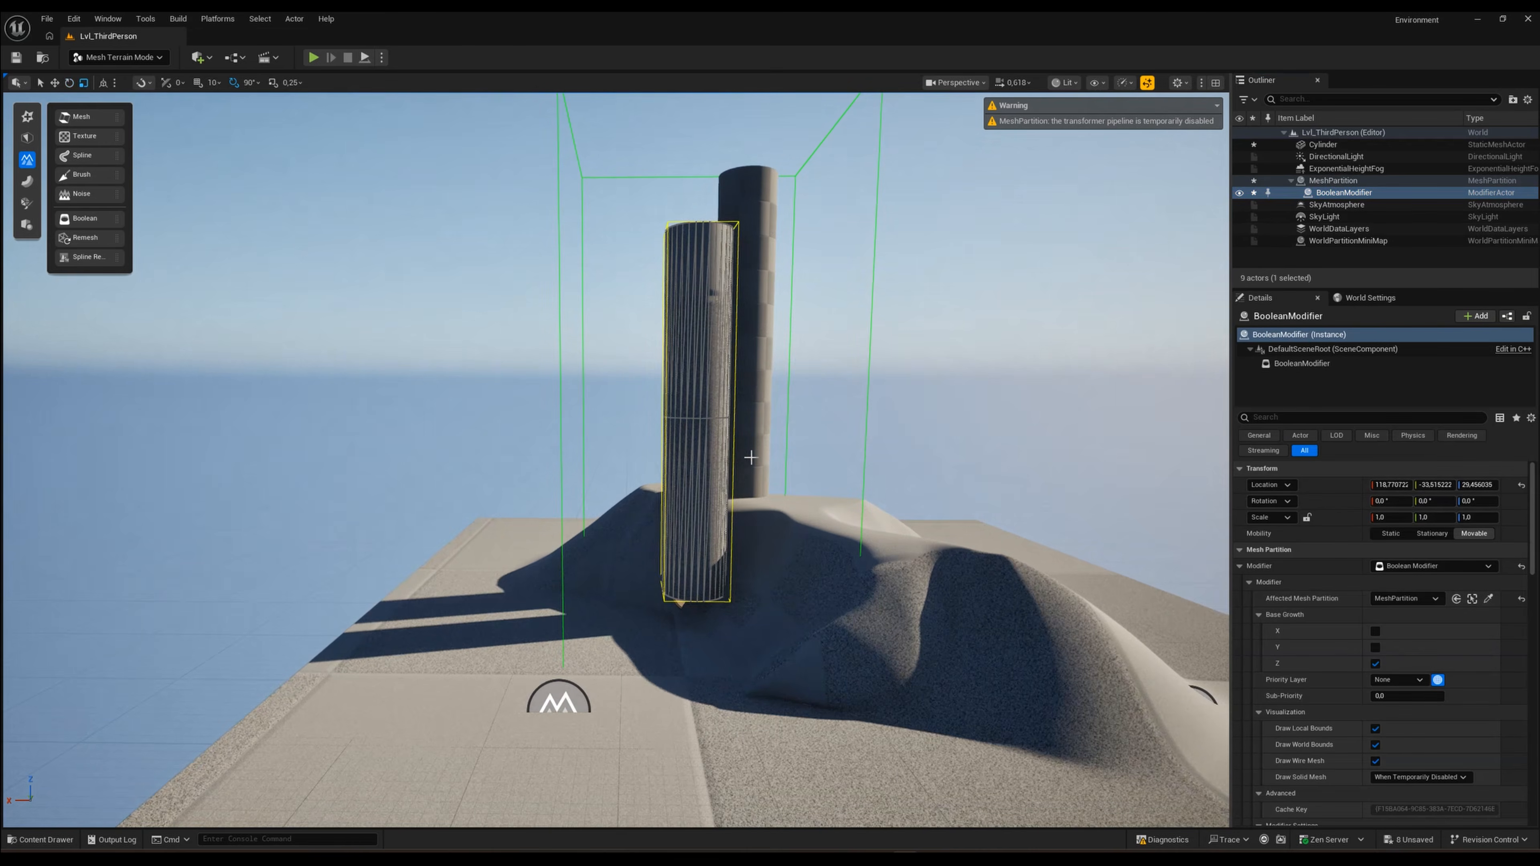
pyautogui.press('r')
pyautogui.press('s')
pyautogui.moveTo(809, 502); pyautogui.dragTo(821, 531, button='right')
pyautogui.press('w')
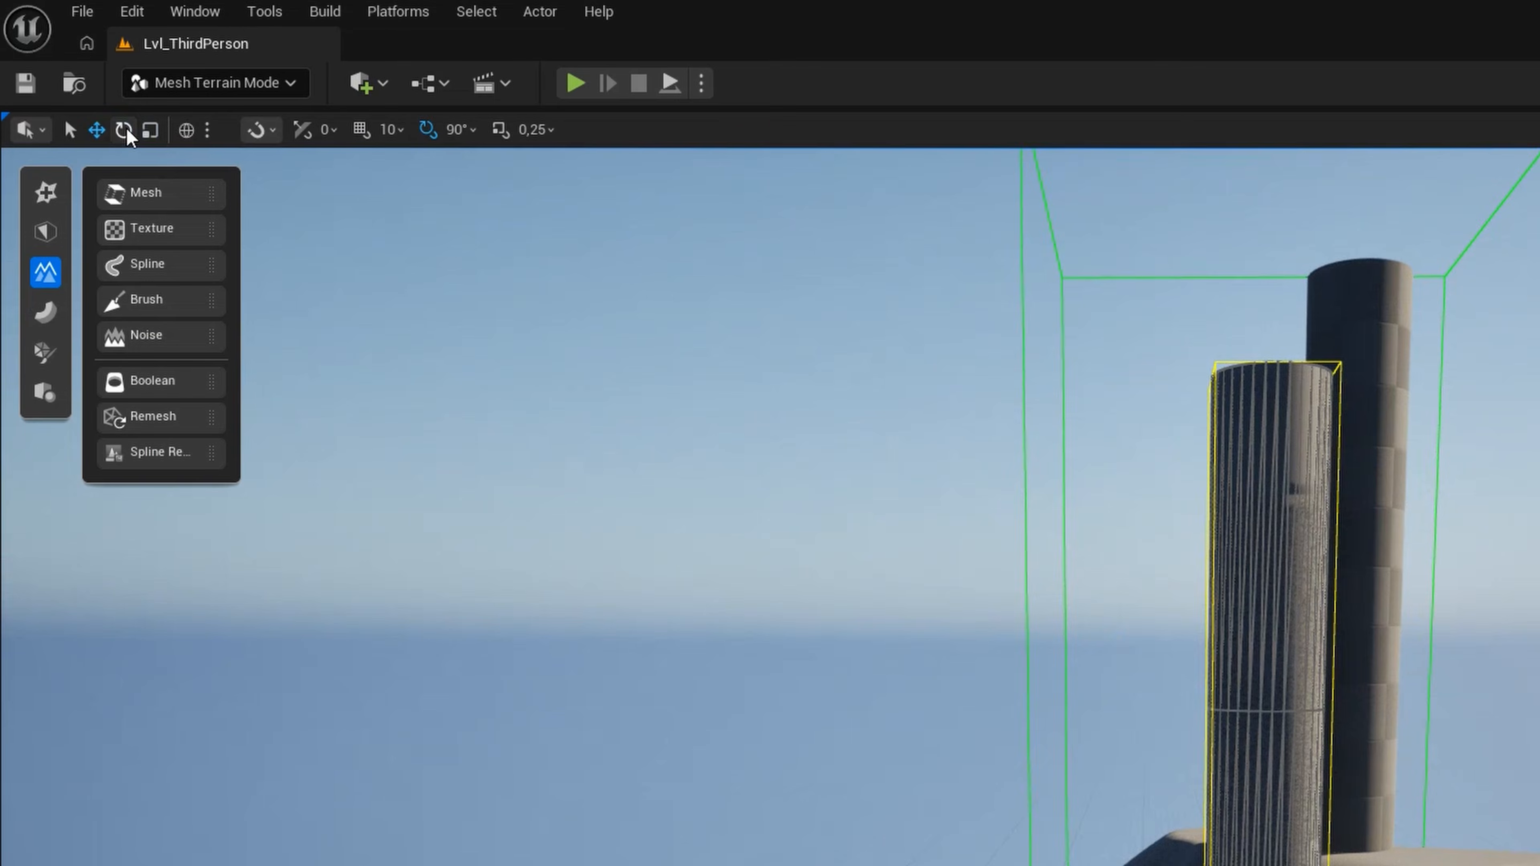
pyautogui.click(125, 132)
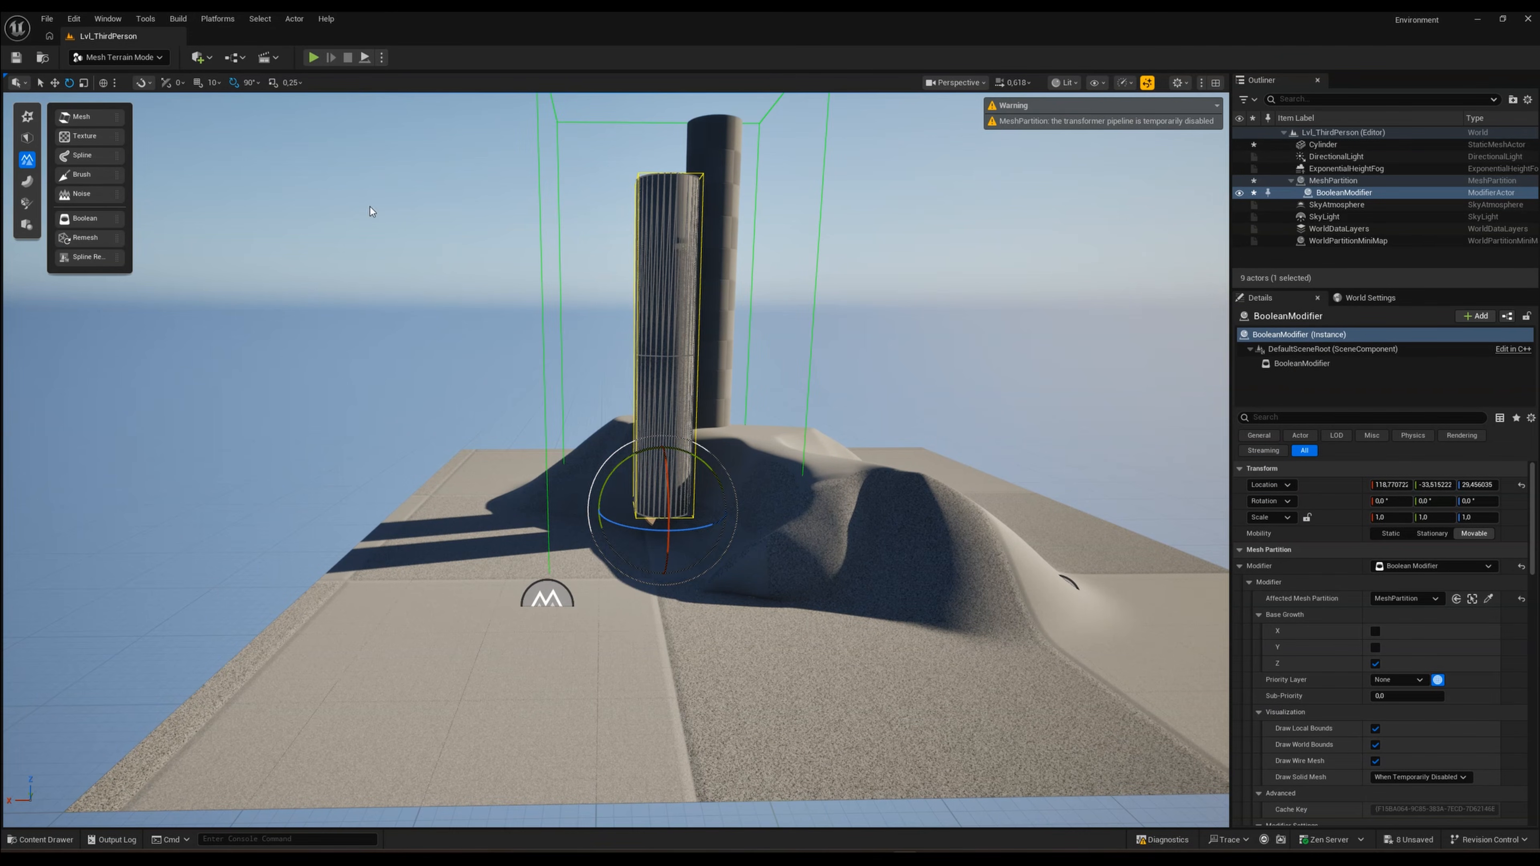
pyautogui.click(235, 83)
pyautogui.moveTo(606, 479); pyautogui.dragTo(570, 520)
# Step: Move the horizontal Boolean modifier through the mound to about X -195 and Z 42
pyautogui.moveTo(502, 581); pyautogui.dragTo(606, 581, button='right')
pyautogui.press('r')
pyautogui.press('w')
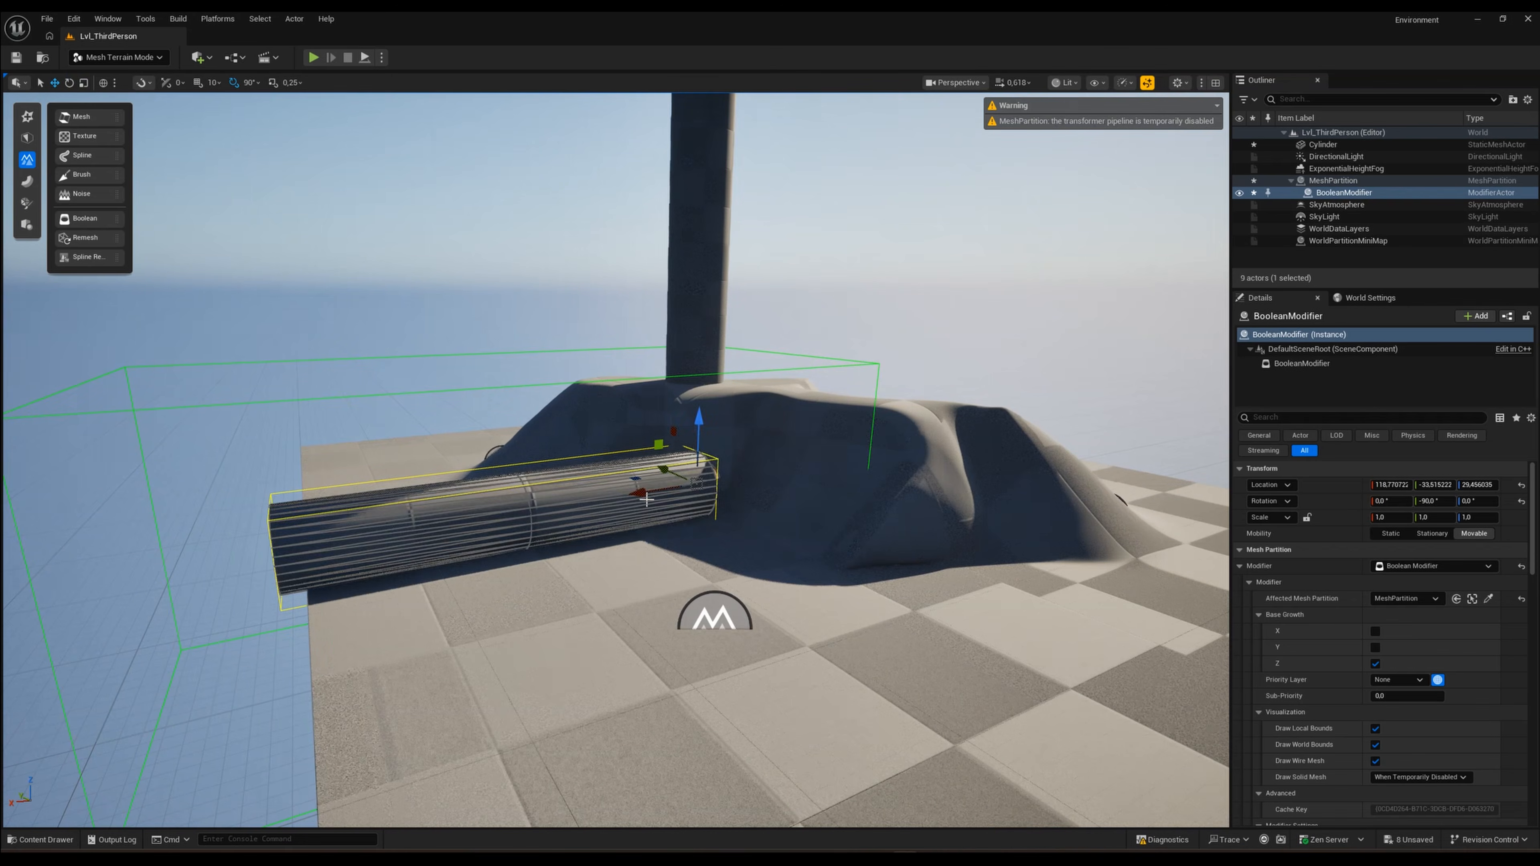
pyautogui.moveTo(650, 493); pyautogui.dragTo(905, 364)
pyautogui.press('d')
pyautogui.moveTo(845, 533)
pyautogui.mouseDown(button='right')
pyautogui.moveTo(685, 539)
pyautogui.moveTo(873, 539)
pyautogui.mouseUp(button='right')
pyautogui.press('a')
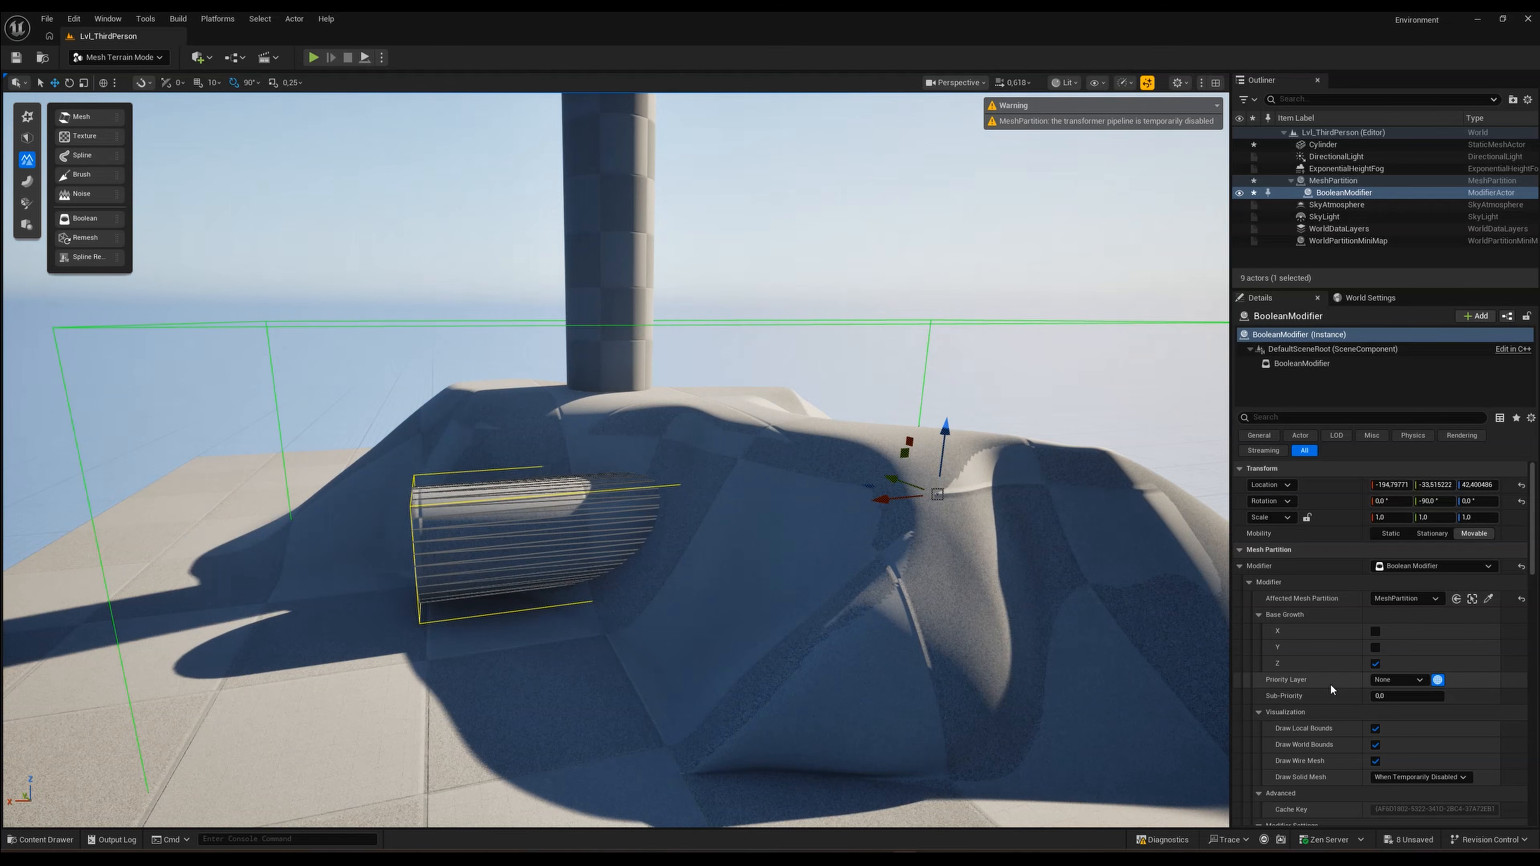
# Step: Set the Boolean modifier's Boolean Op to Subtract so its cylinder cuts through the terrain mound
pyautogui.scroll(-5, 1382, 643)
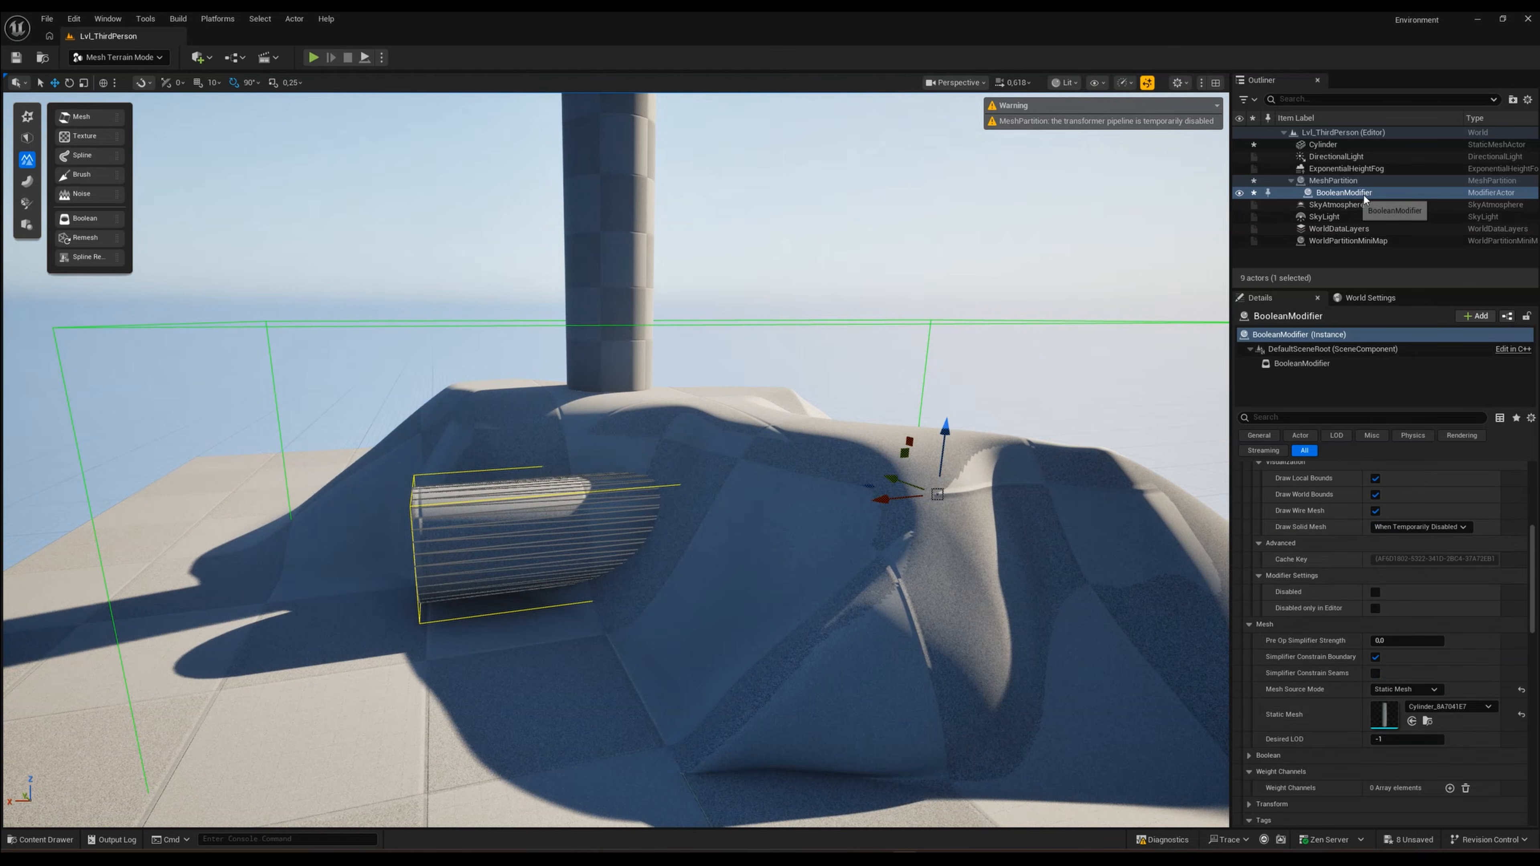
pyautogui.scroll(-3, 1329, 678)
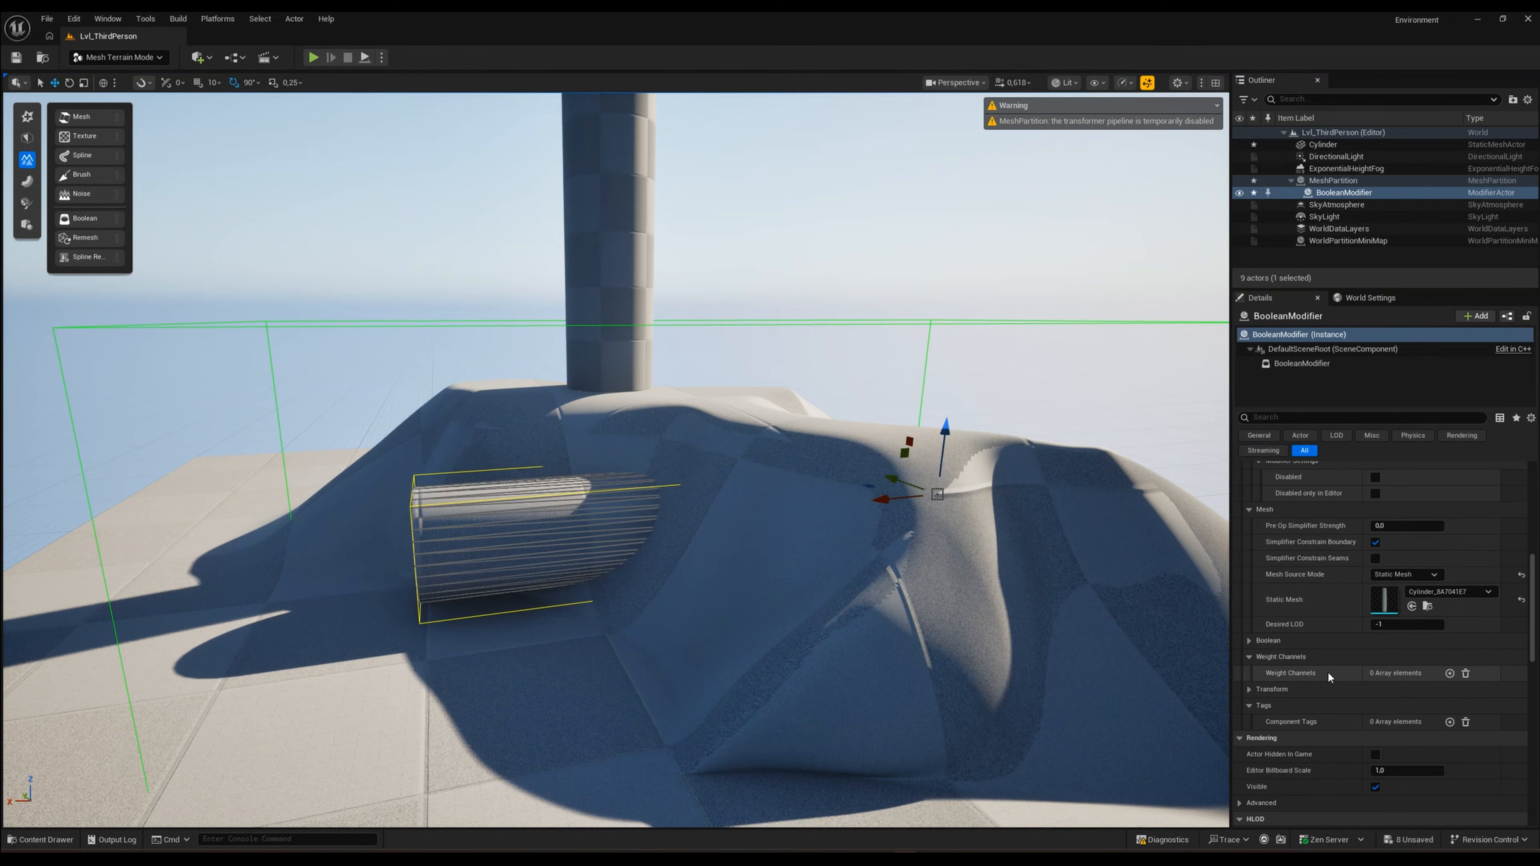
pyautogui.scroll(1, 1328, 675)
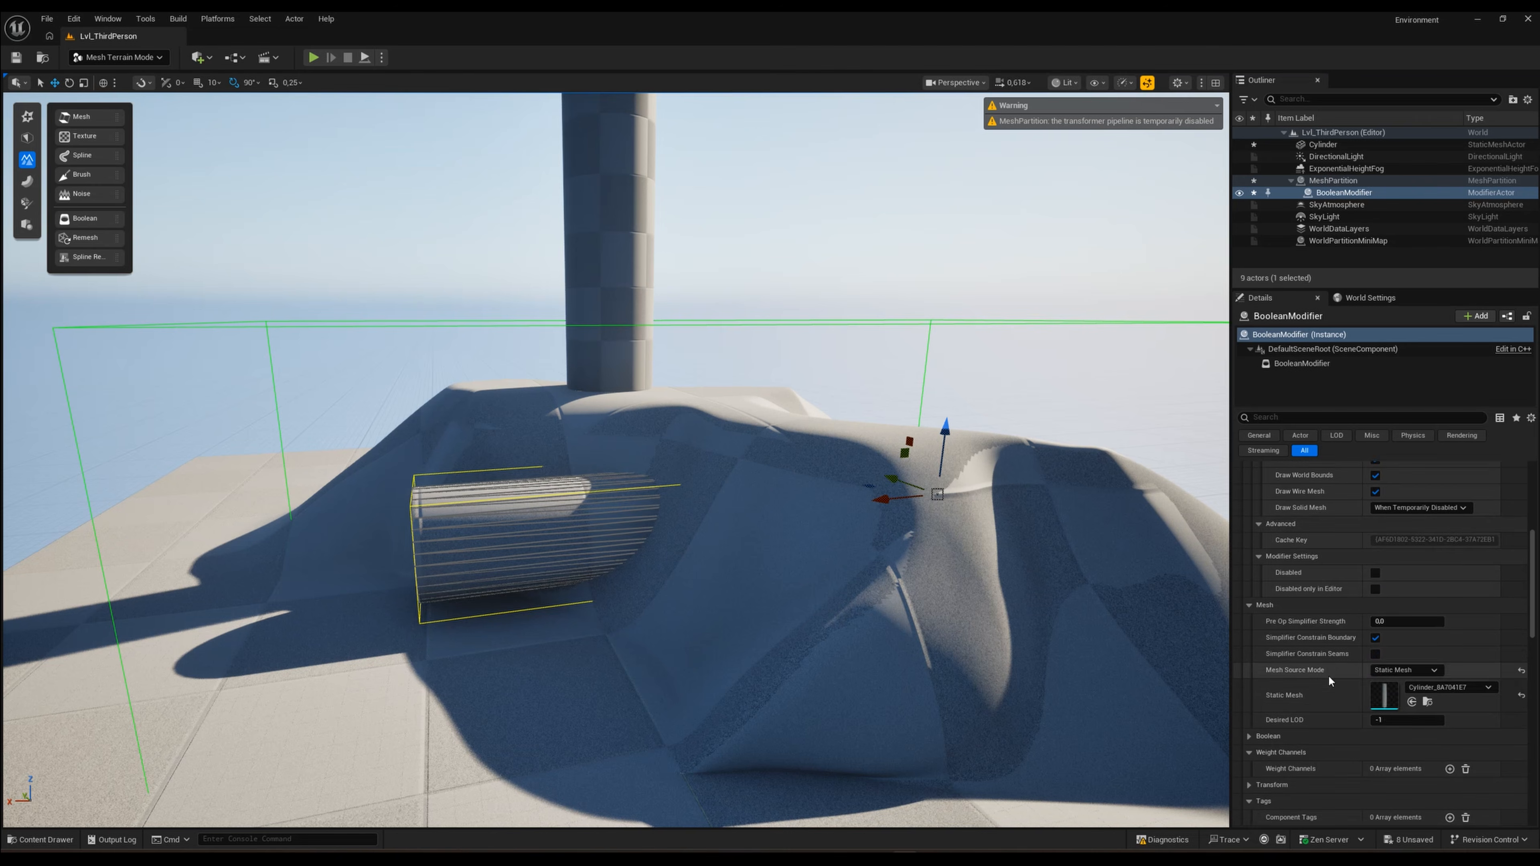
pyautogui.click(1250, 659)
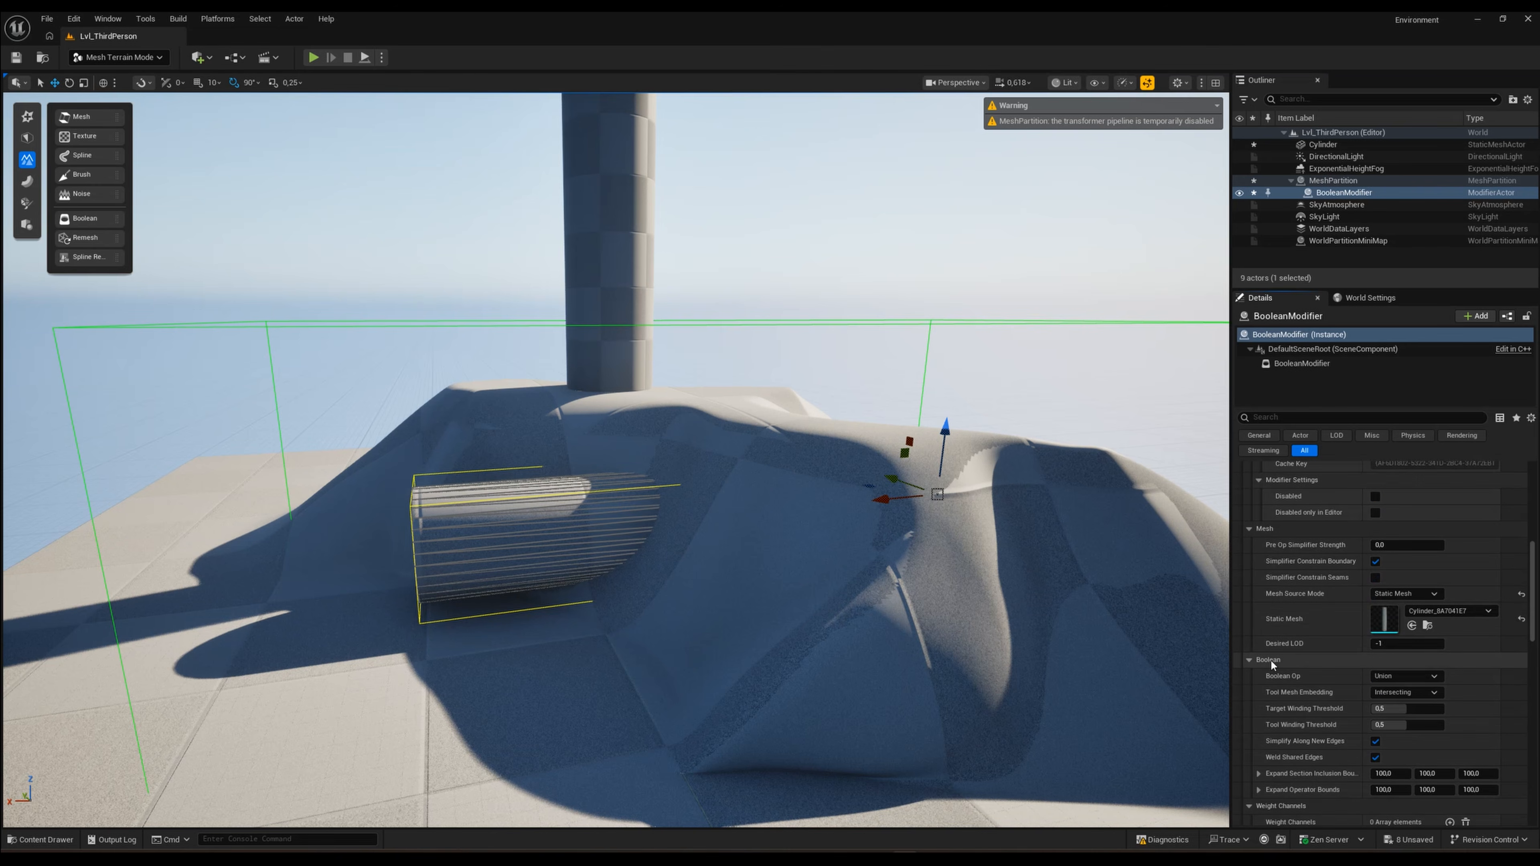
pyautogui.click(1396, 674)
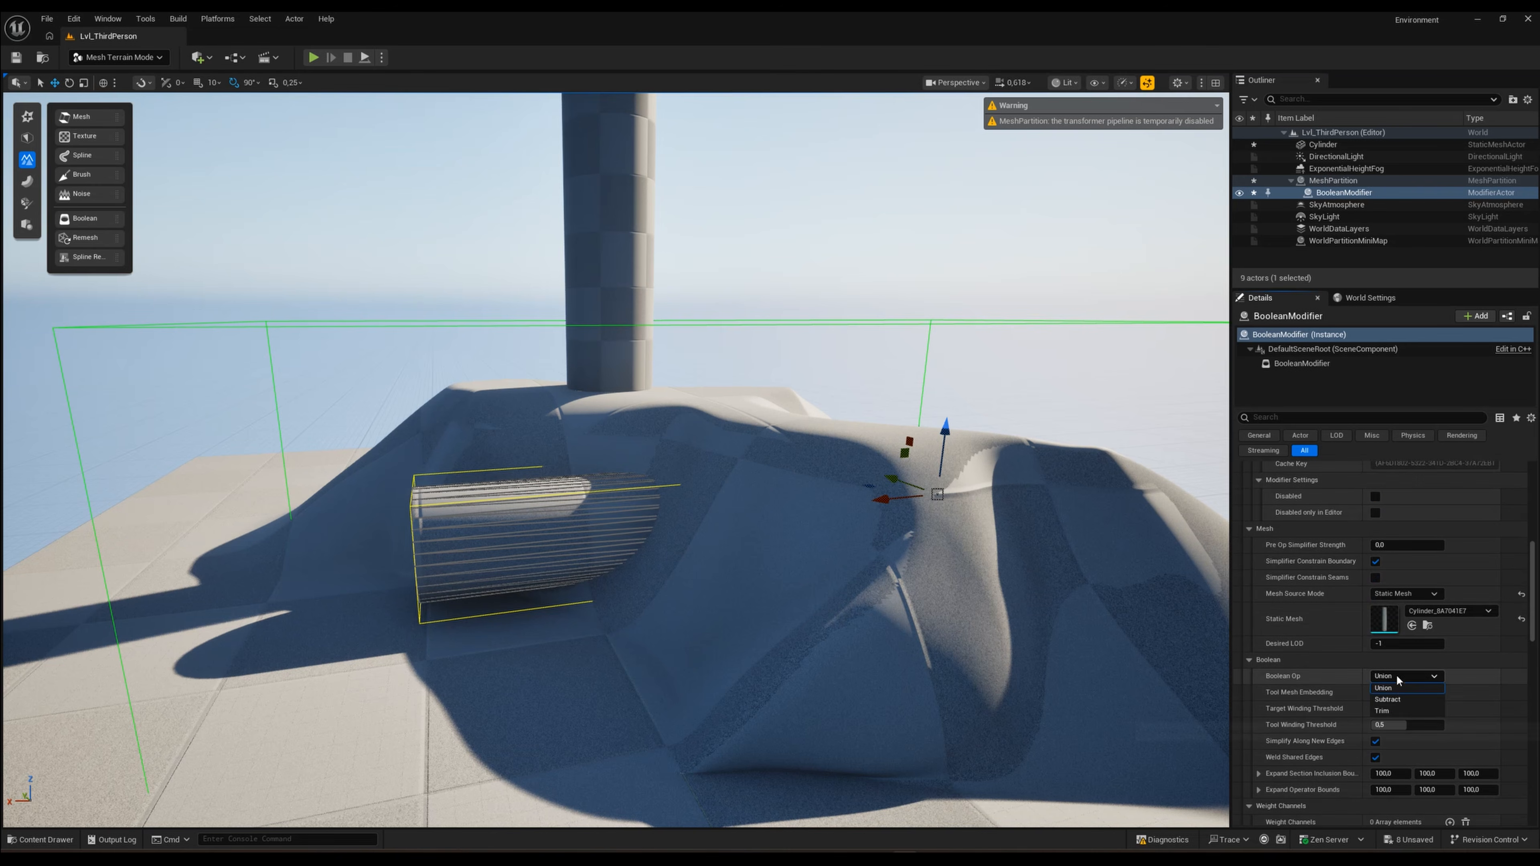
pyautogui.click(1391, 699)
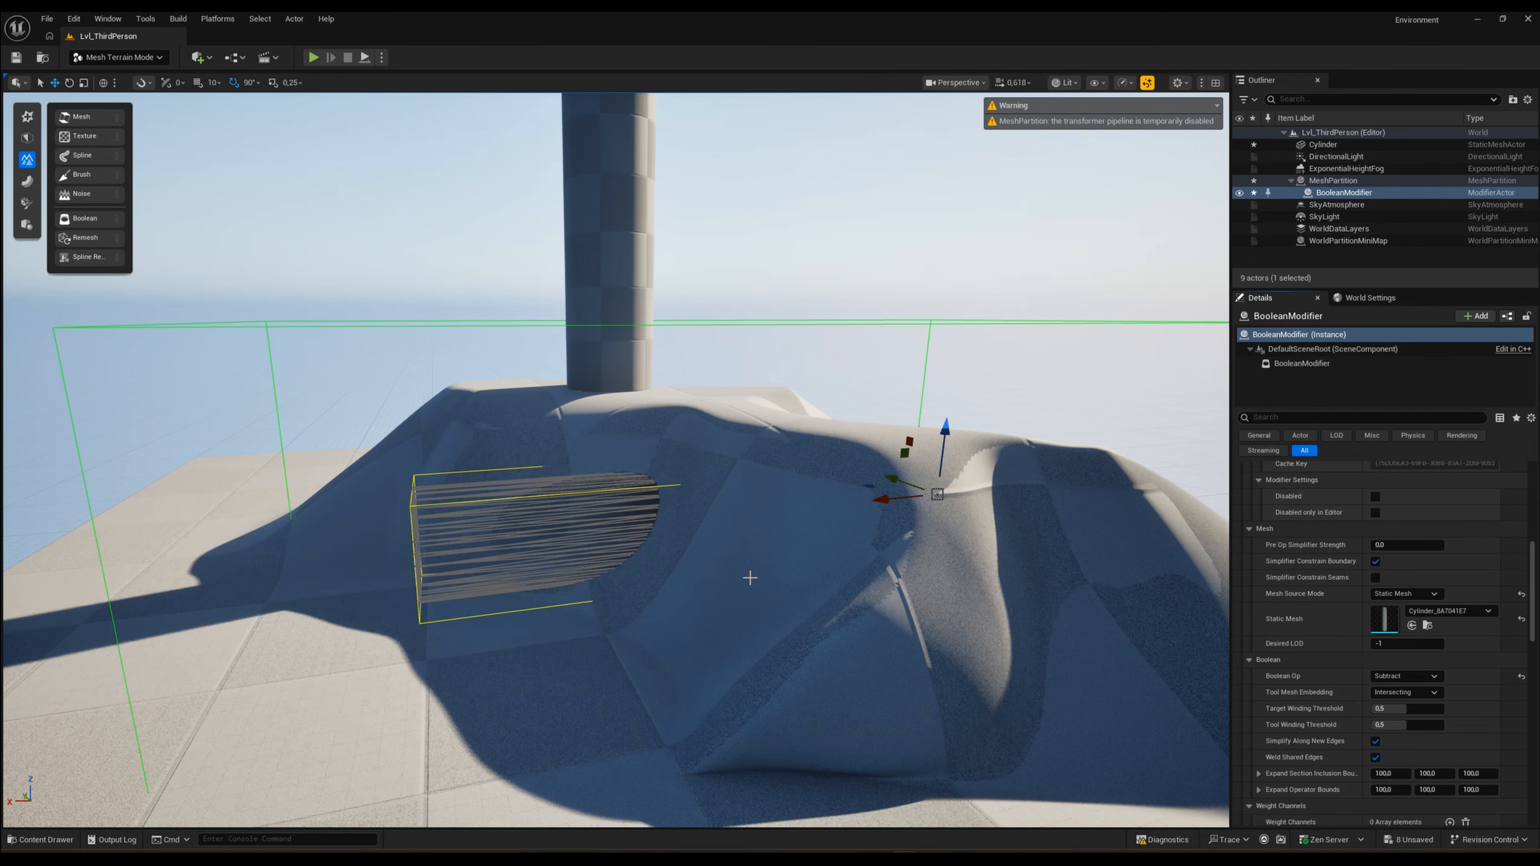
# Step: Delete the vertical Cylinder static mesh actor standing on the mound
pyautogui.moveTo(749, 578); pyautogui.dragTo(969, 565, button='right')
pyautogui.press('w')
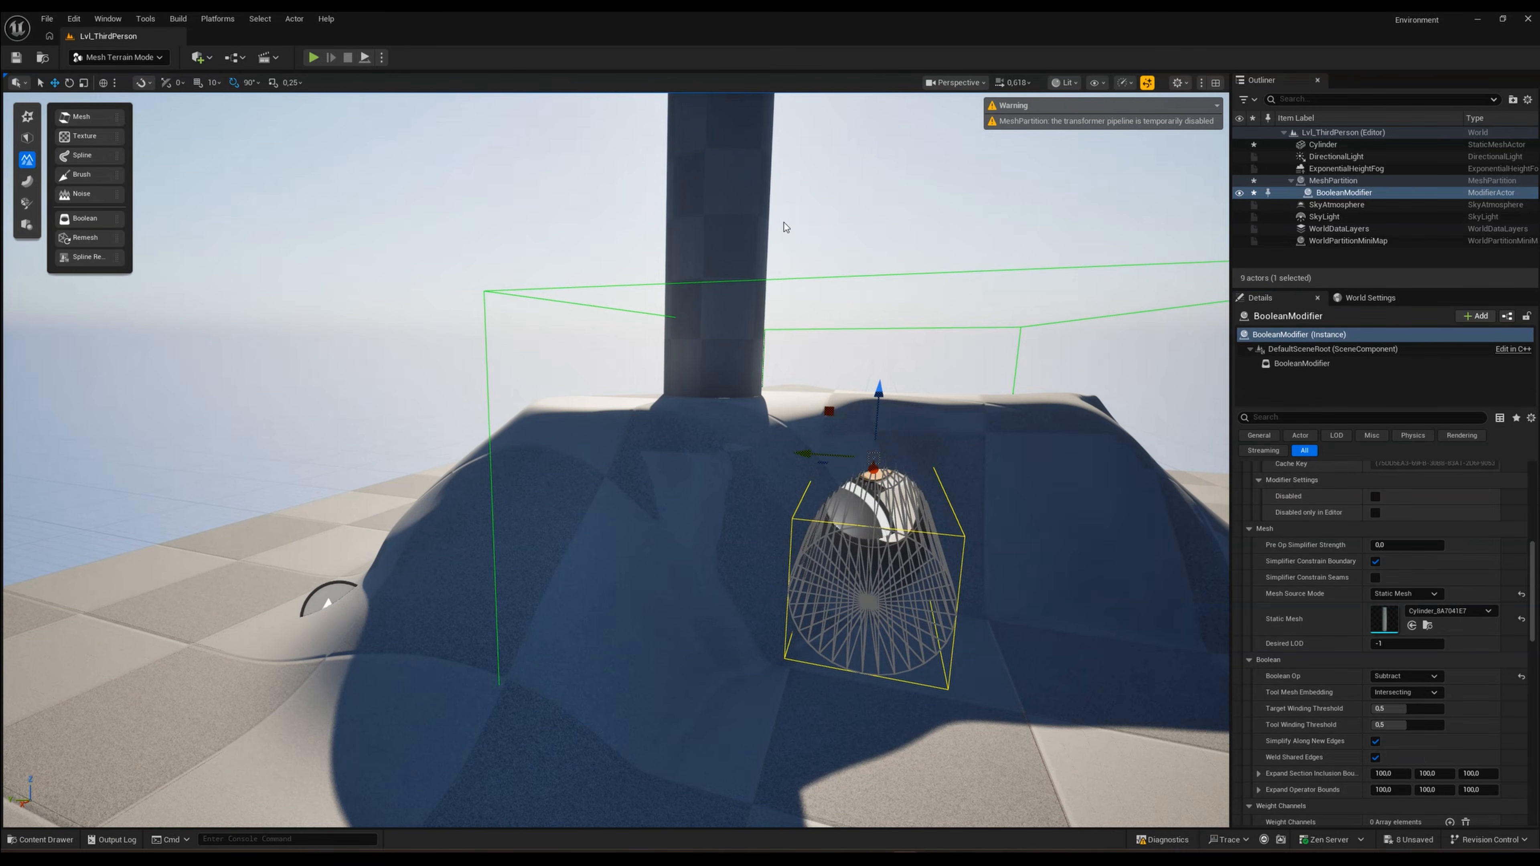
pyautogui.click(727, 195)
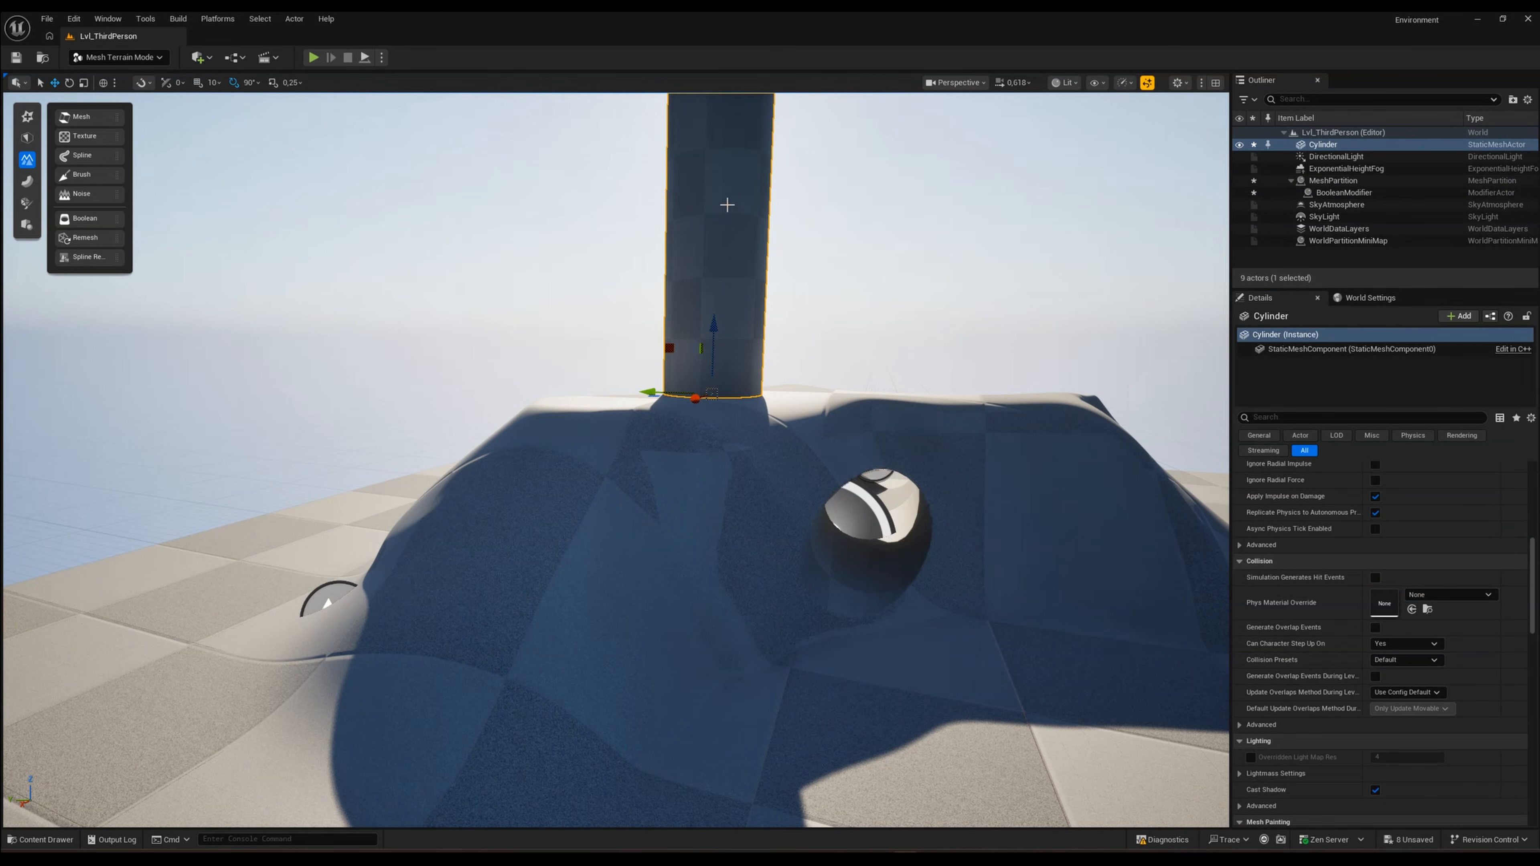
pyautogui.press('Delete')
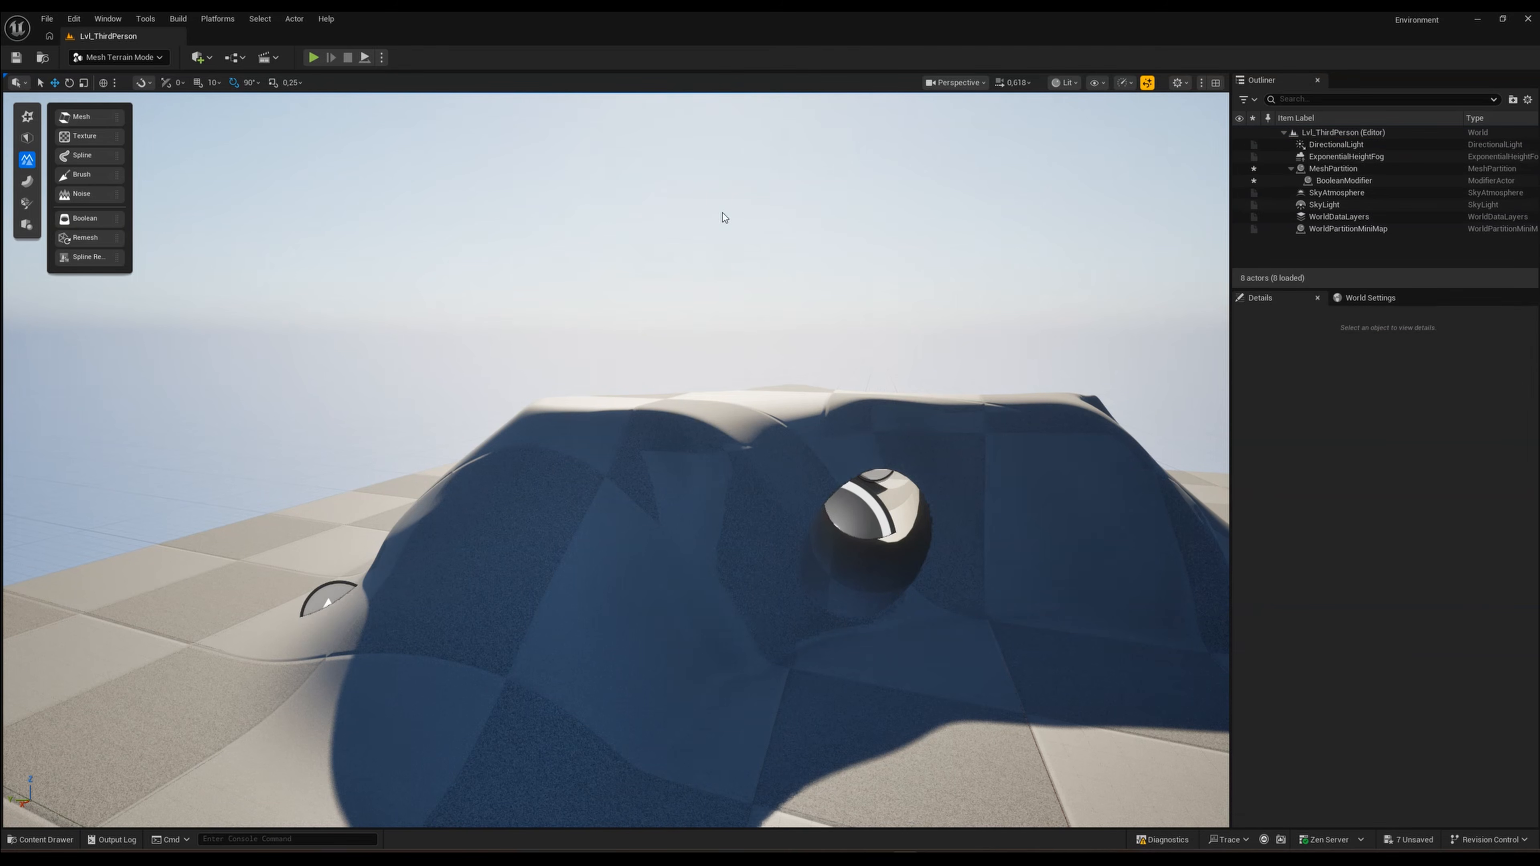
# Step: Switch the editor to Selection mode and inspect the tunnel from outside and from within
pyautogui.click(112, 57)
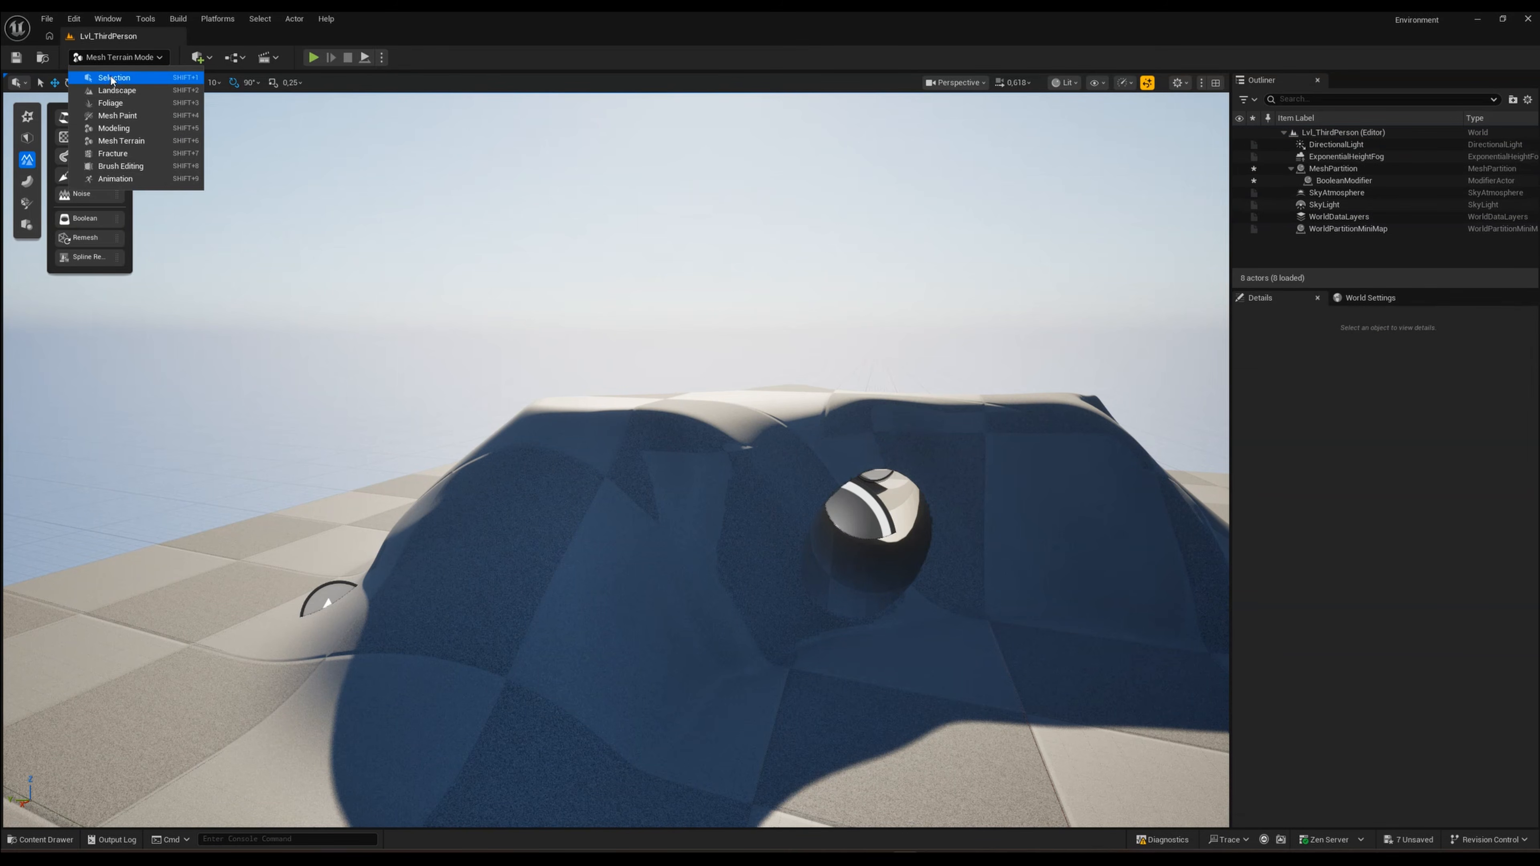
pyautogui.click(125, 75)
pyautogui.moveTo(591, 471); pyautogui.dragTo(637, 465, button='right')
pyautogui.press('s')
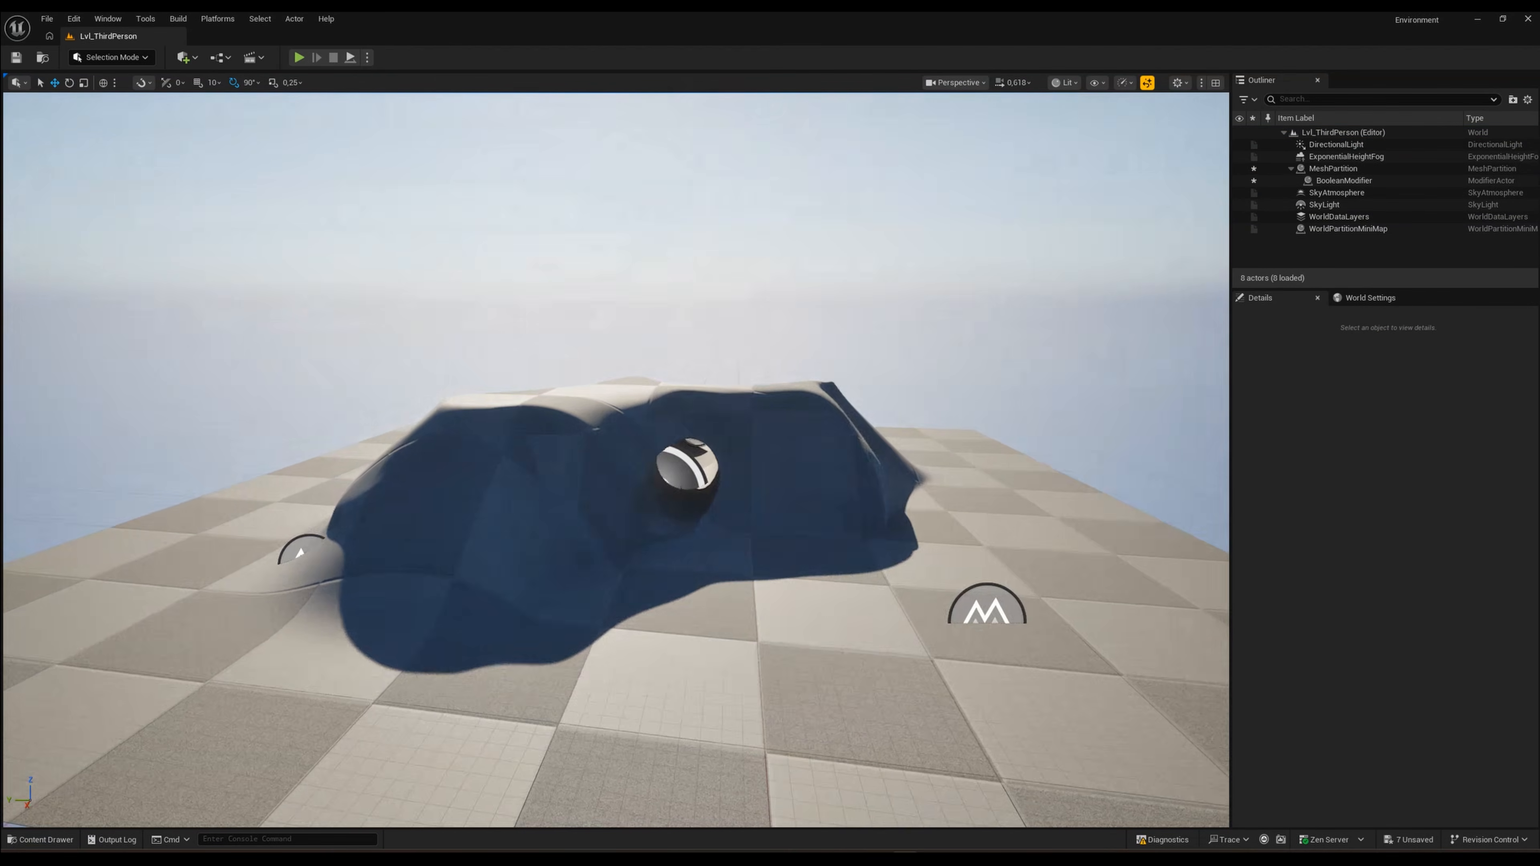
pyautogui.press('g')
pyautogui.press('w')
pyautogui.moveTo(616, 460); pyautogui.dragTo(958, 464, button='right')
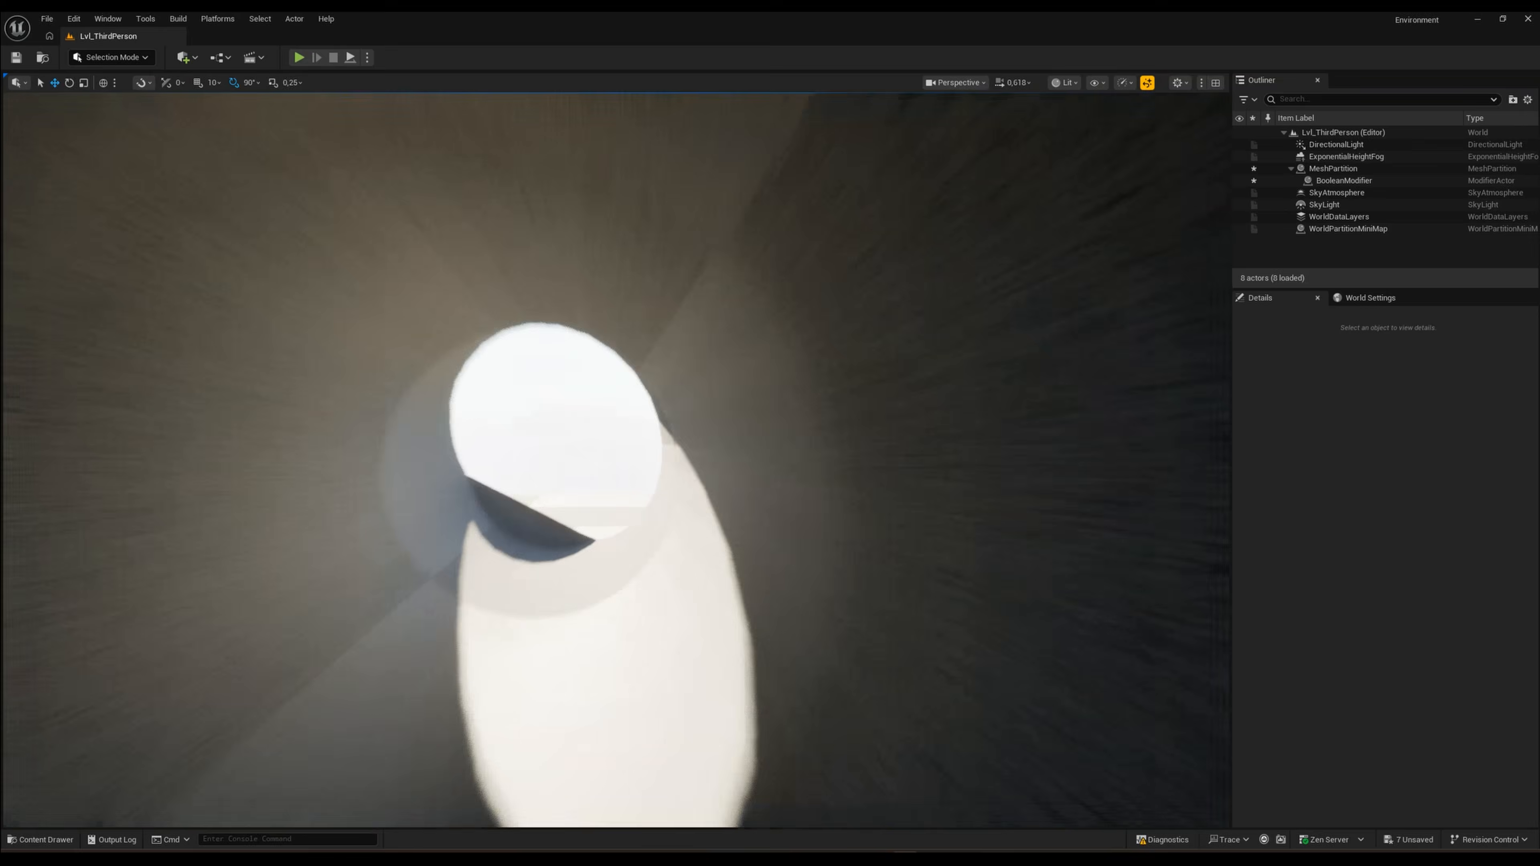
pyautogui.press('w')
pyautogui.press('w')
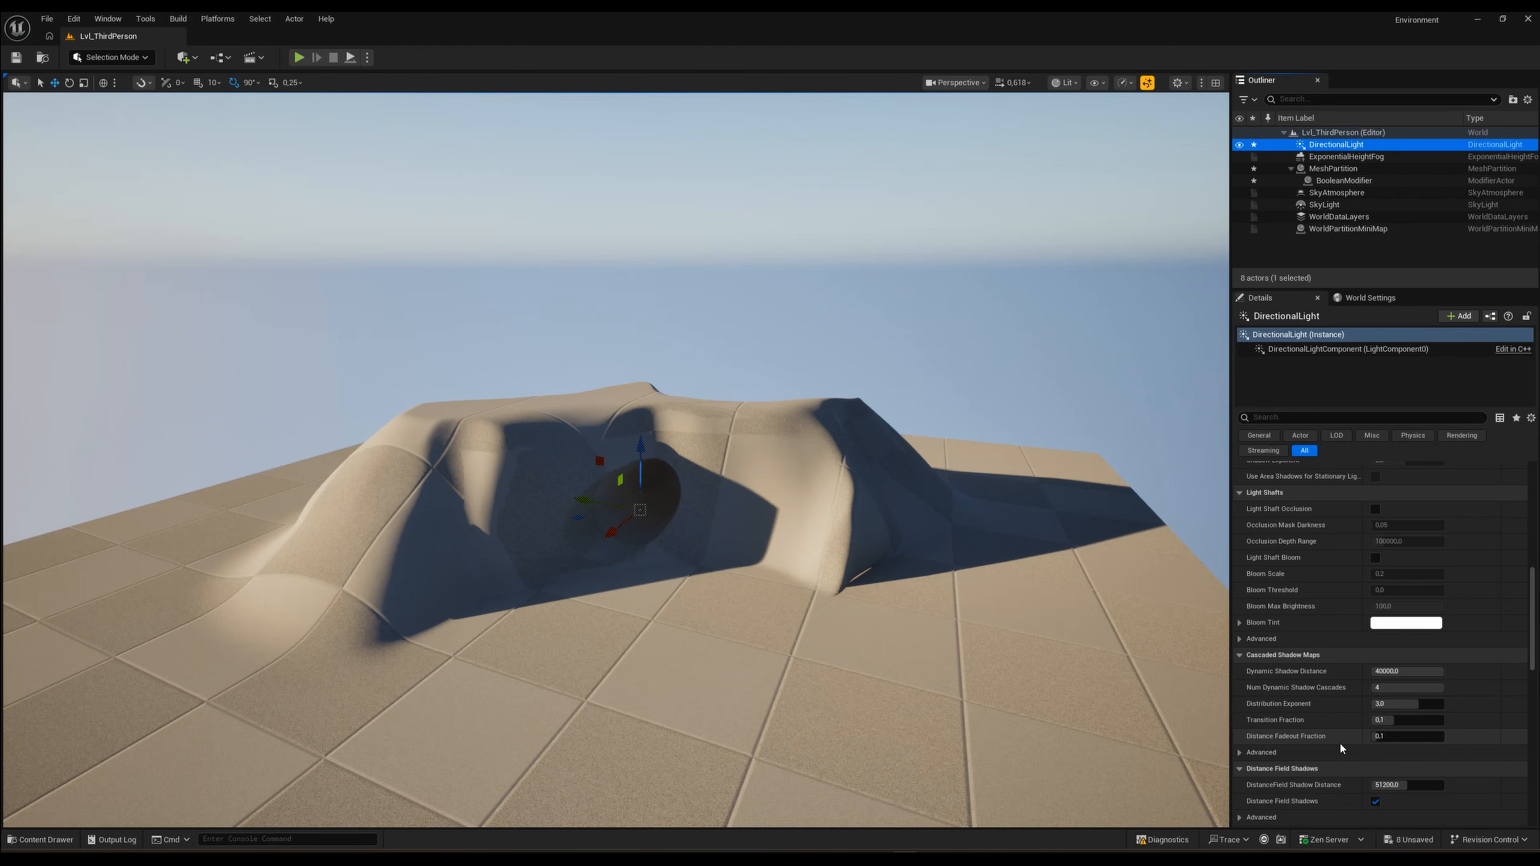
# Step: Raise the DirectionalLight's ray tracing Shadow Source Angle Factor through 4, 8 and 12 to a final value of 16
pyautogui.scroll(-5, 1339, 743)
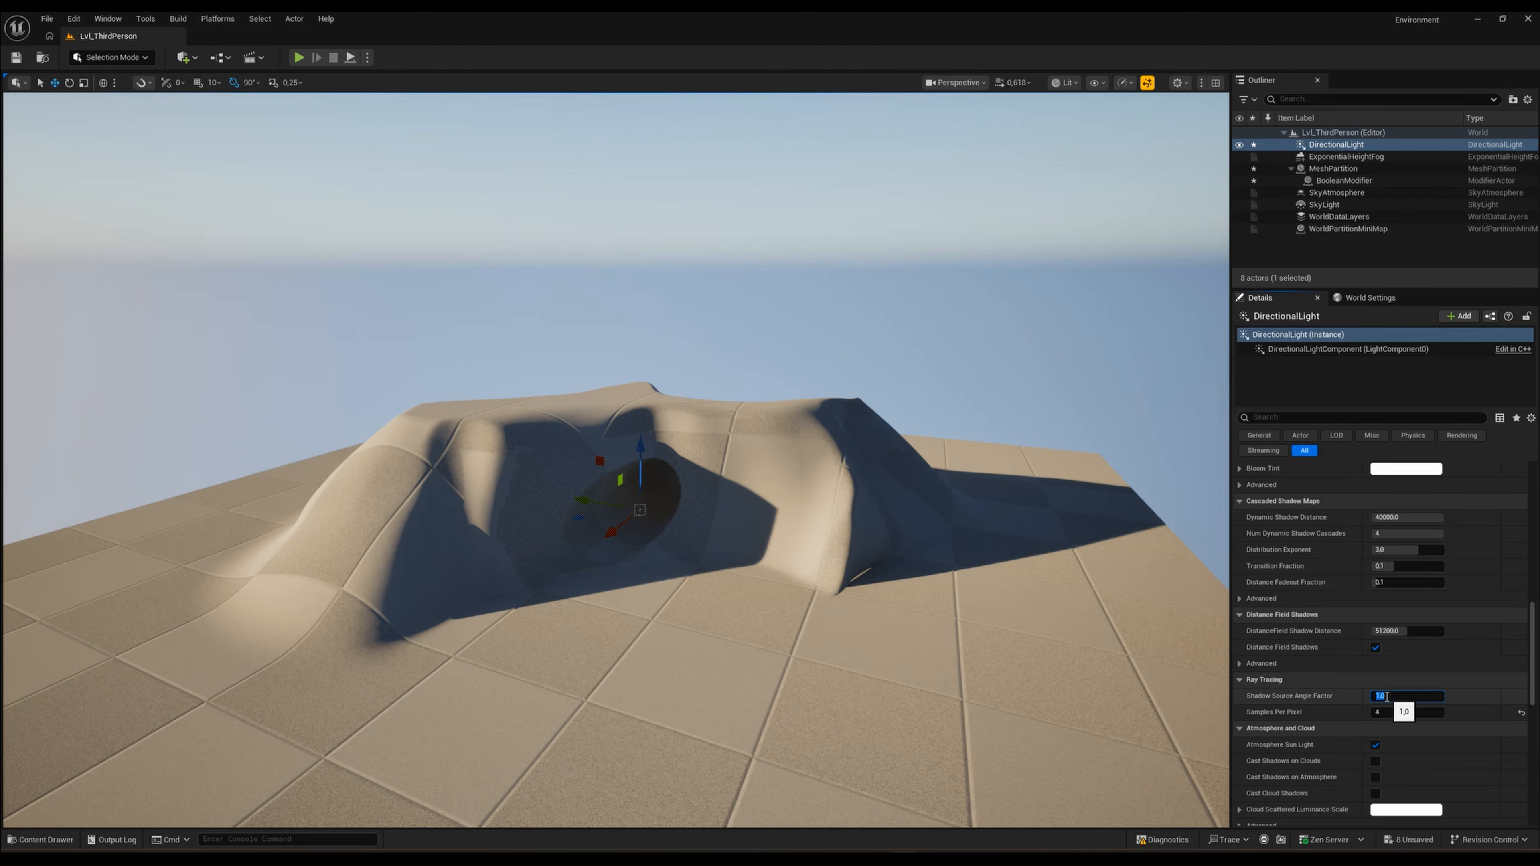
pyautogui.write('4')
pyautogui.press('Return')
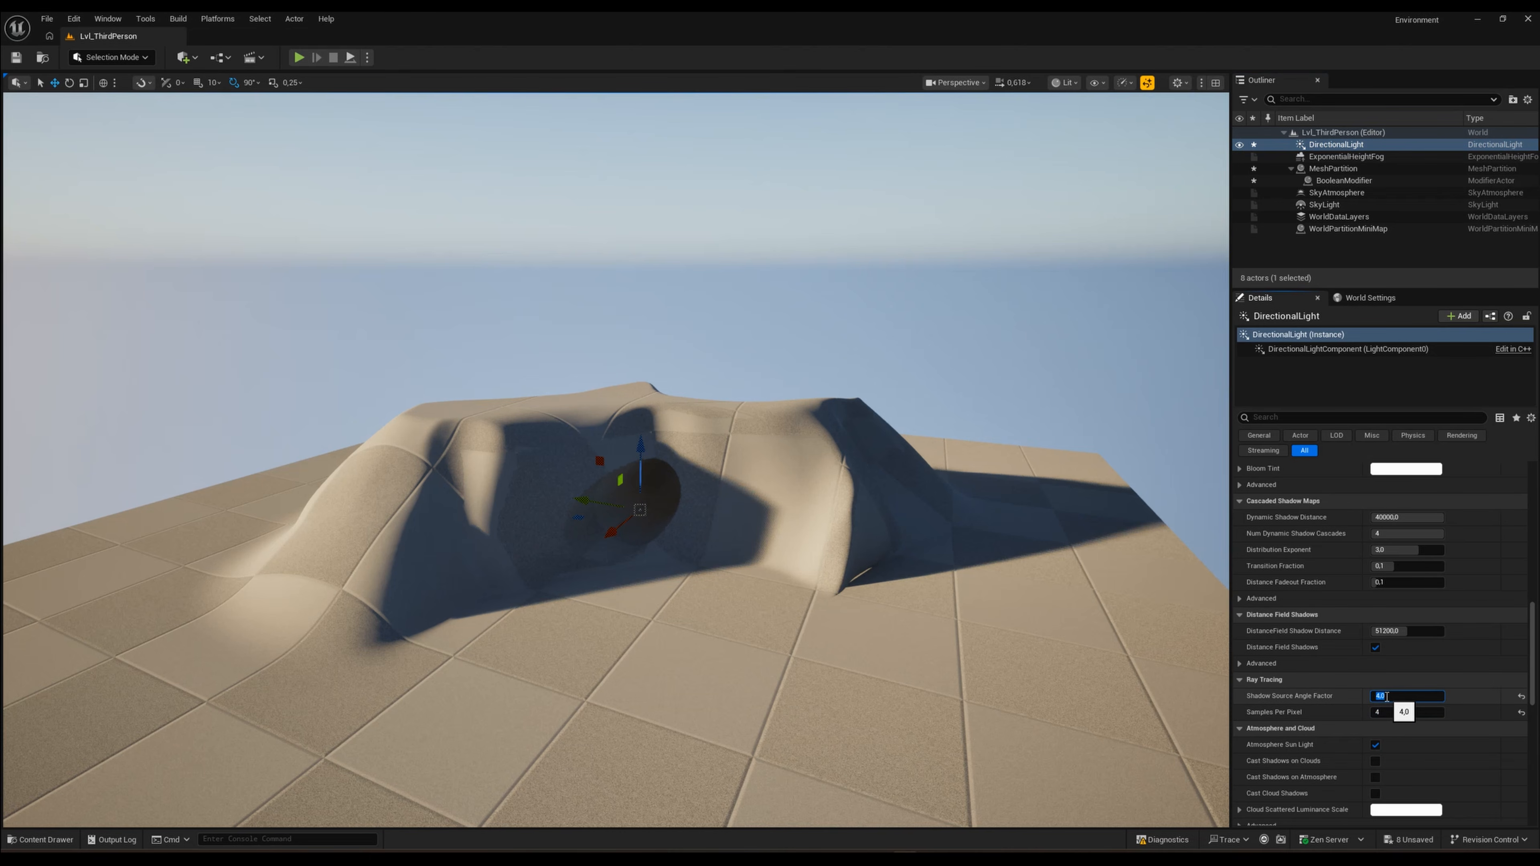
pyautogui.write('8')
pyautogui.press('Return')
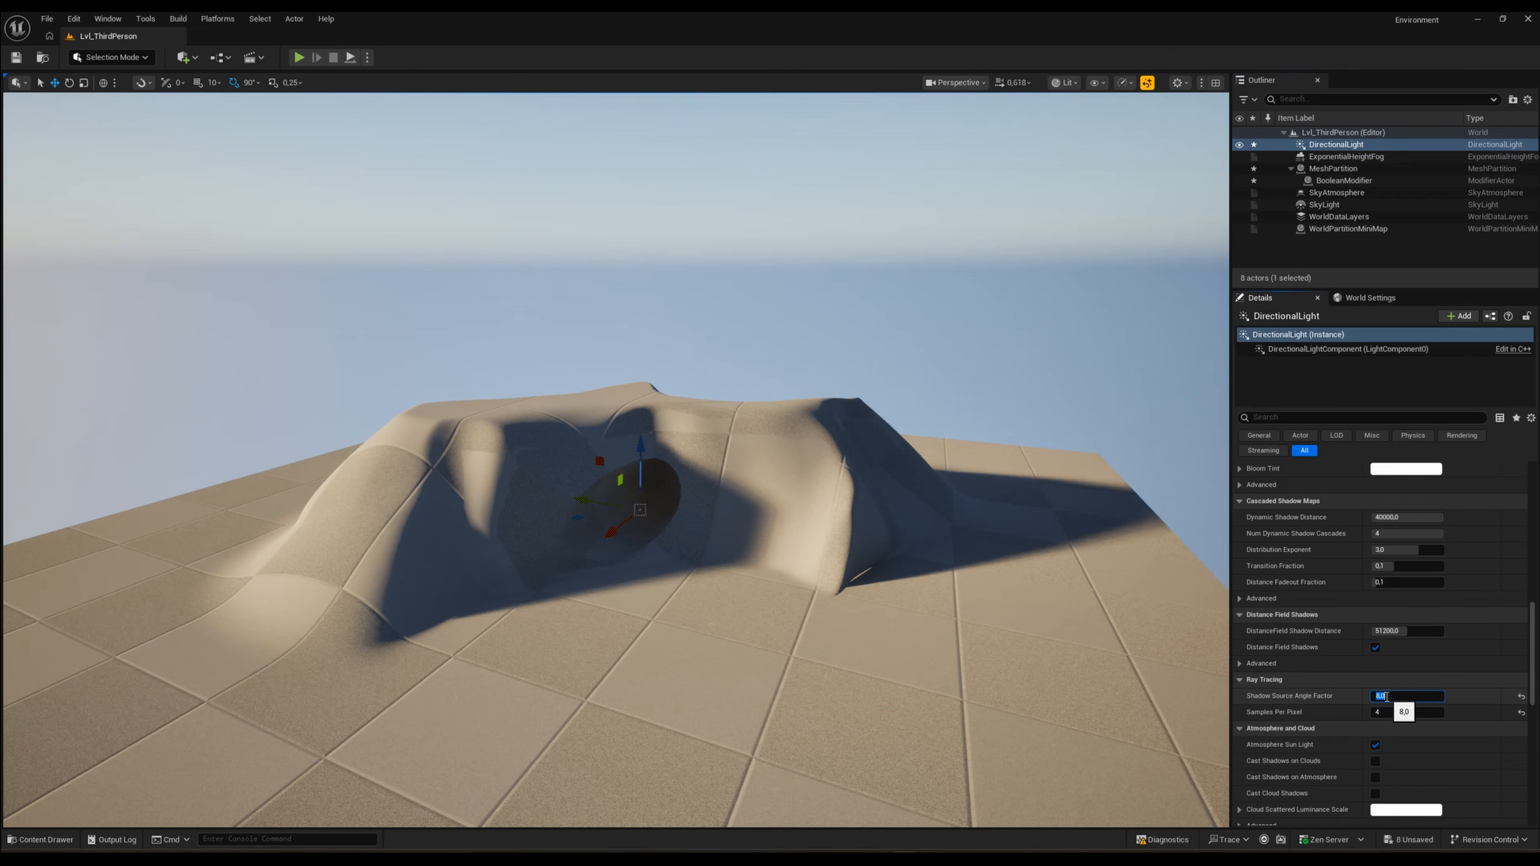
pyautogui.write('12')
pyautogui.press('Return')
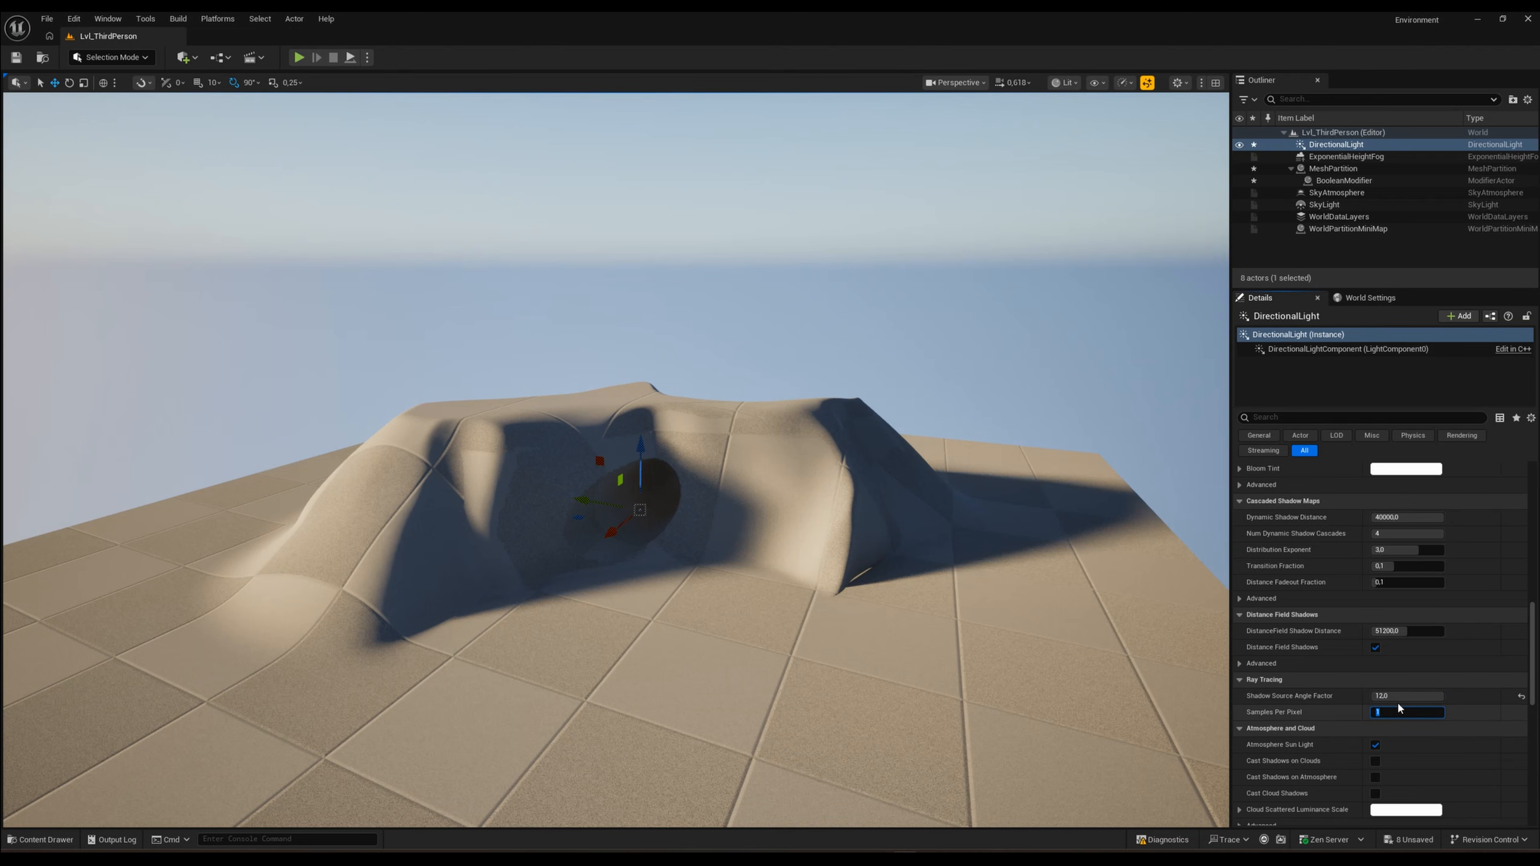
pyautogui.click(1394, 697)
pyautogui.write('16')
pyautogui.press('Return')
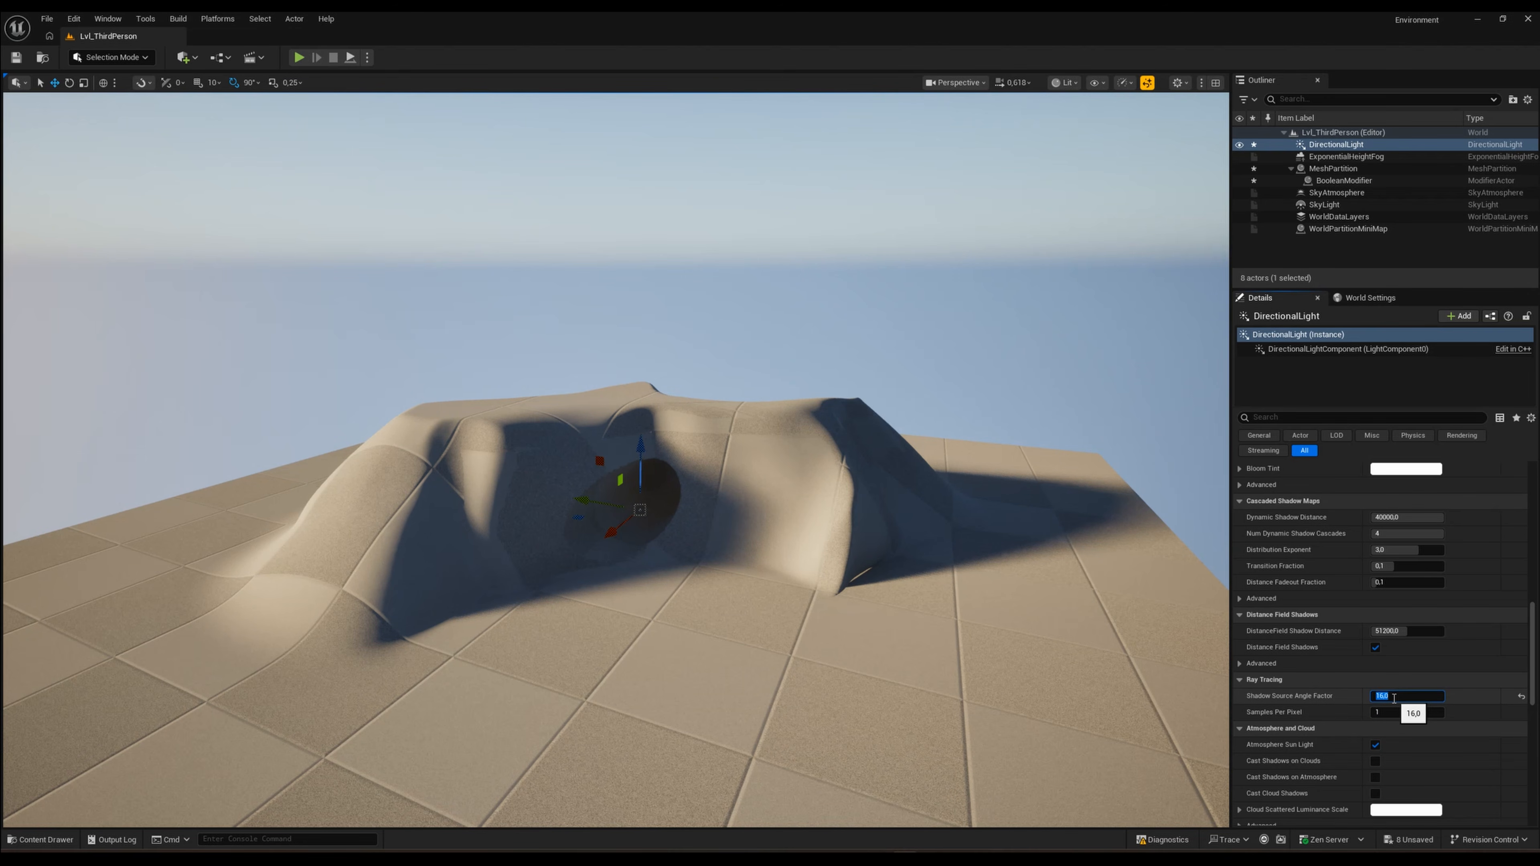
# Step: Rotate the sun's directional light so it shines onto the tunnel side of the mound, and check the terrain's shadows
pyautogui.moveTo(873, 557); pyautogui.dragTo(804, 503, button='right')
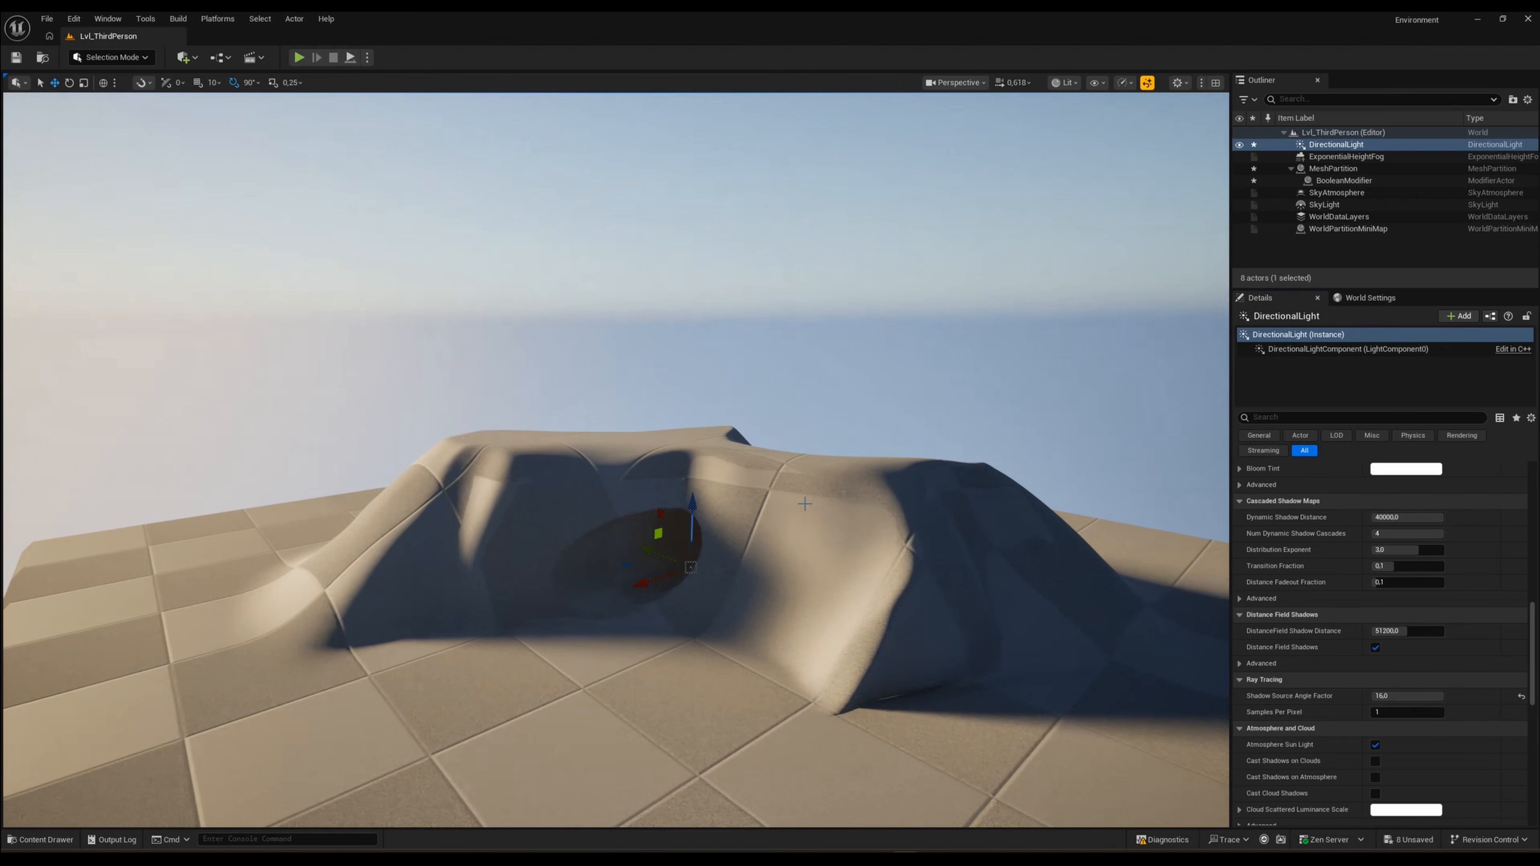
pyautogui.hotkey('ctrl', 'l')
pyautogui.hotkey('ctrl', 'l')
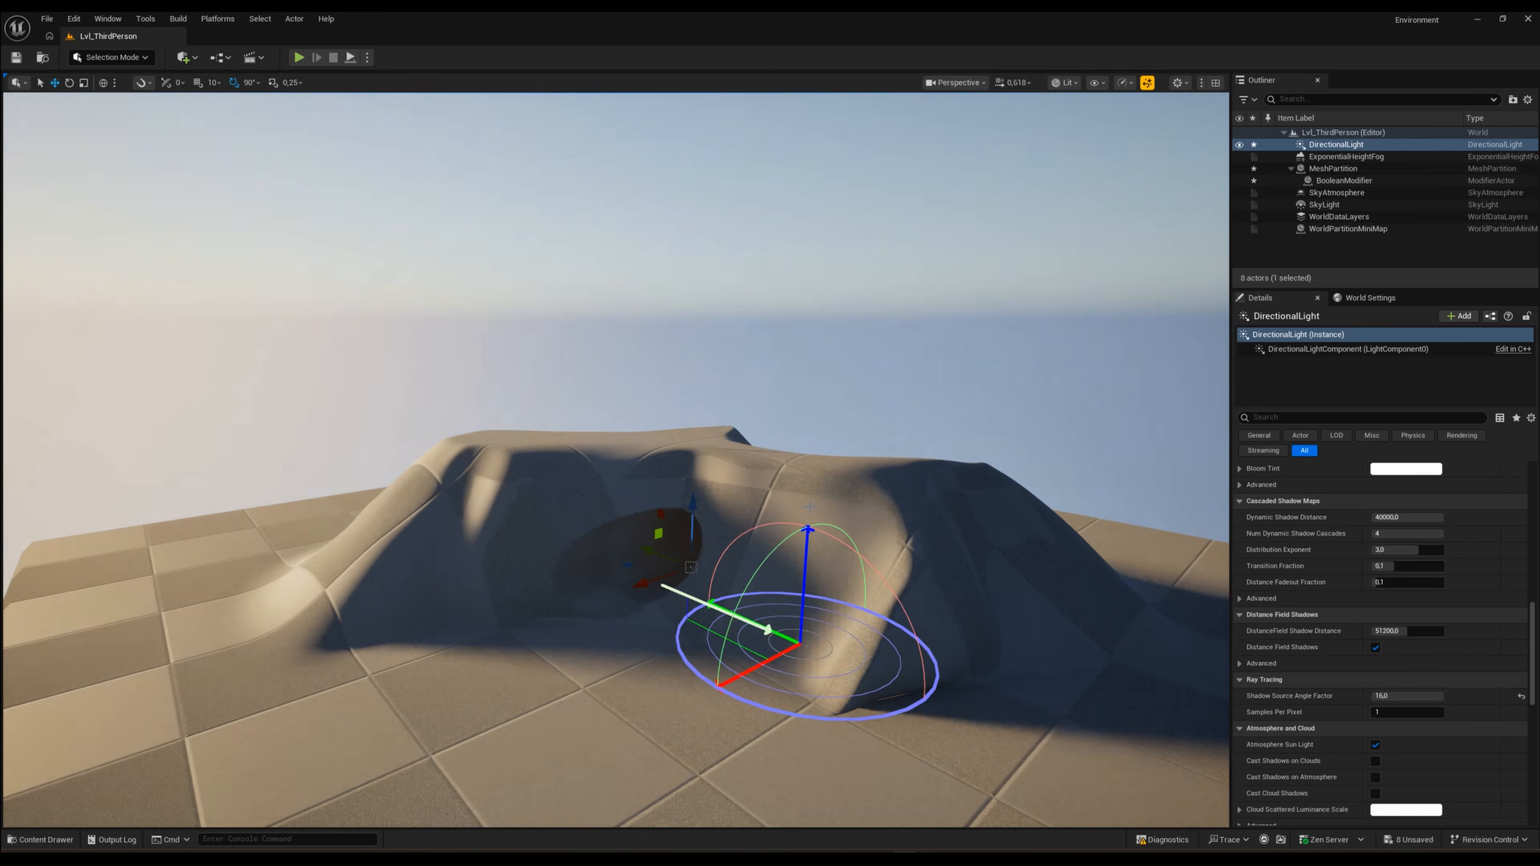
pyautogui.hotkey('ctrl', 'l')
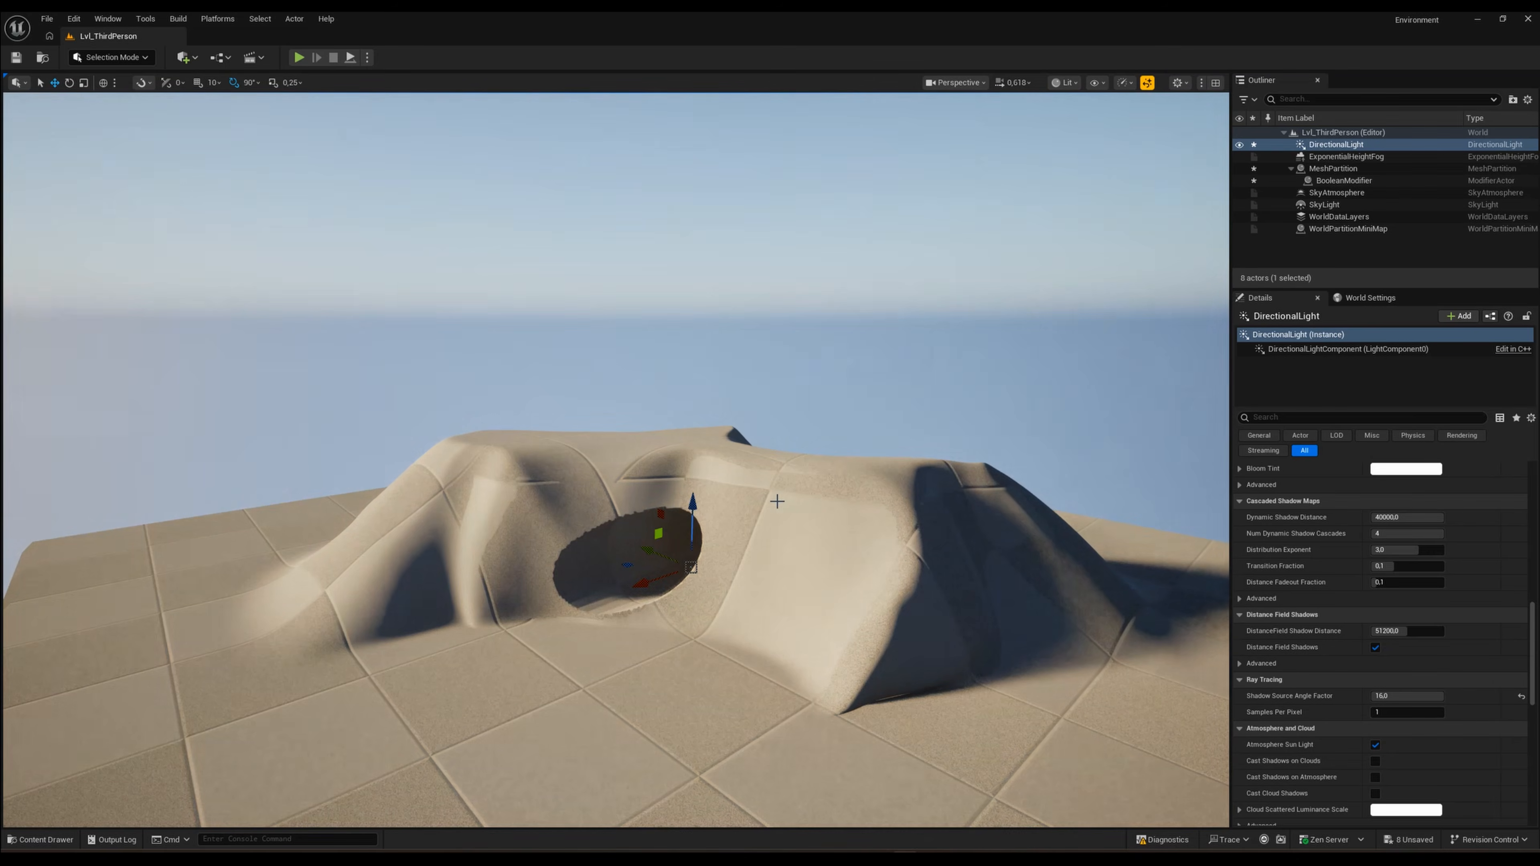
pyautogui.hotkey('ctrl', 'l')
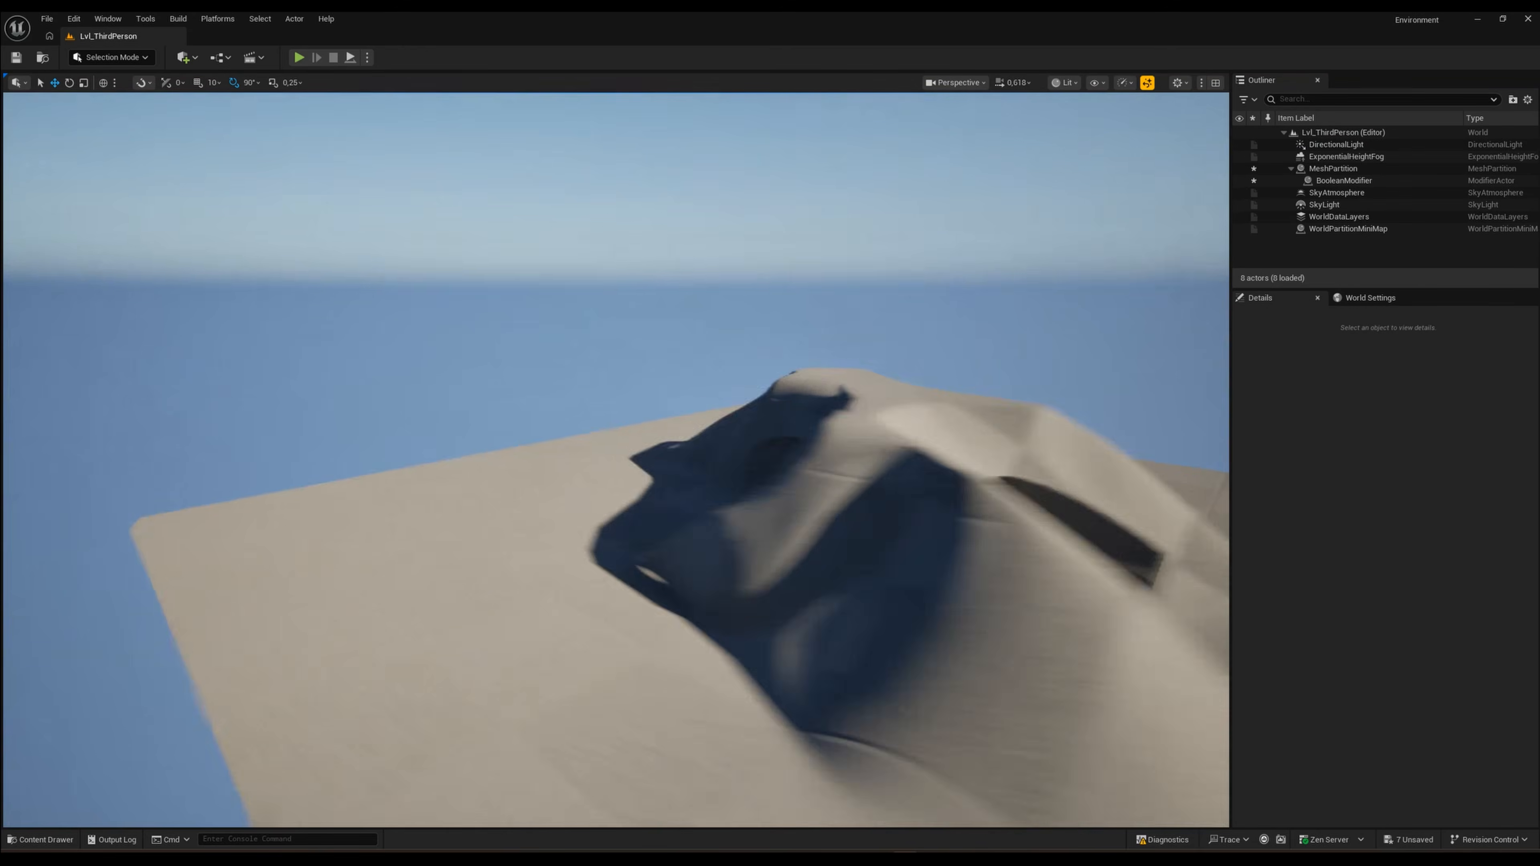
pyautogui.moveTo(616, 460); pyautogui.dragTo(770, 503, button='right')
pyautogui.moveTo(616, 460); pyautogui.dragTo(661, 483, button='right')
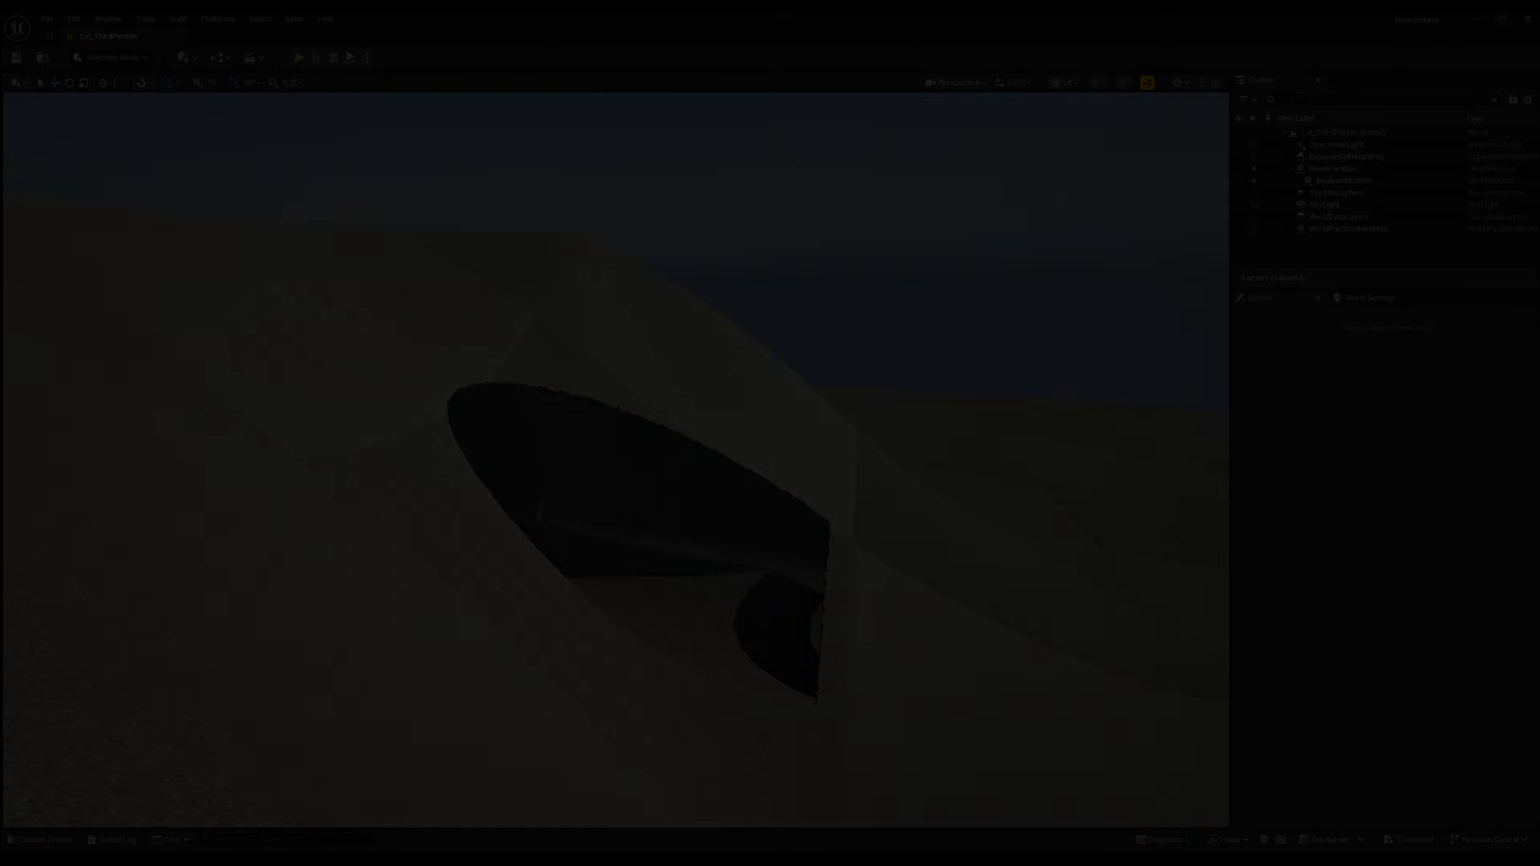